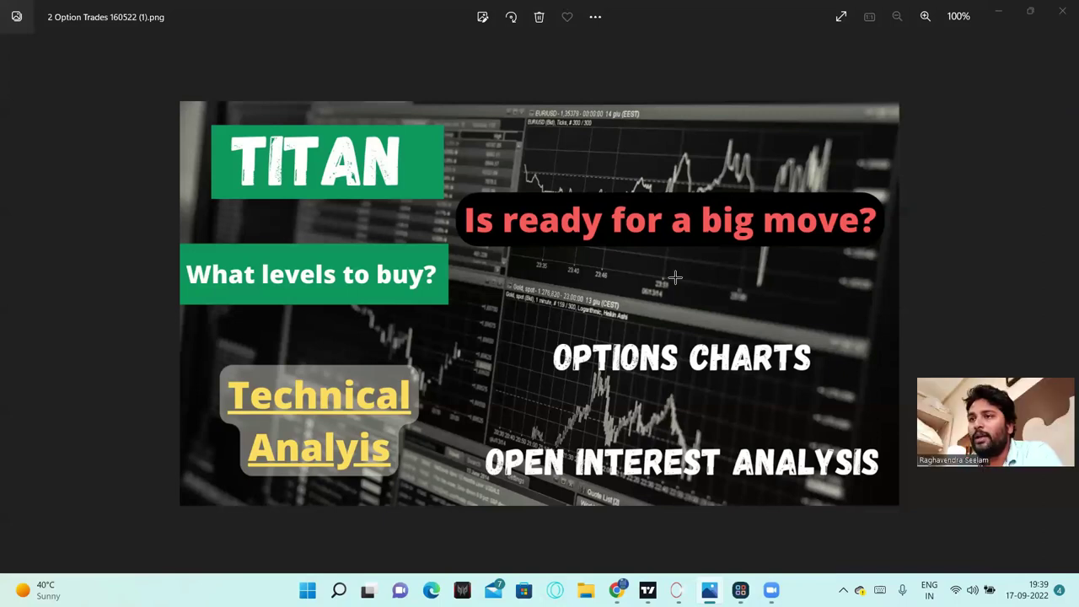
- Switch to the TITAN monthly chart in the browser and zoom in on roughly 2015–2023
{"action": "key", "text": "alt+Tab"}
{"action": "scroll", "coordinate": [590, 266], "scroll_direction": "down", "scroll_amount": 2}
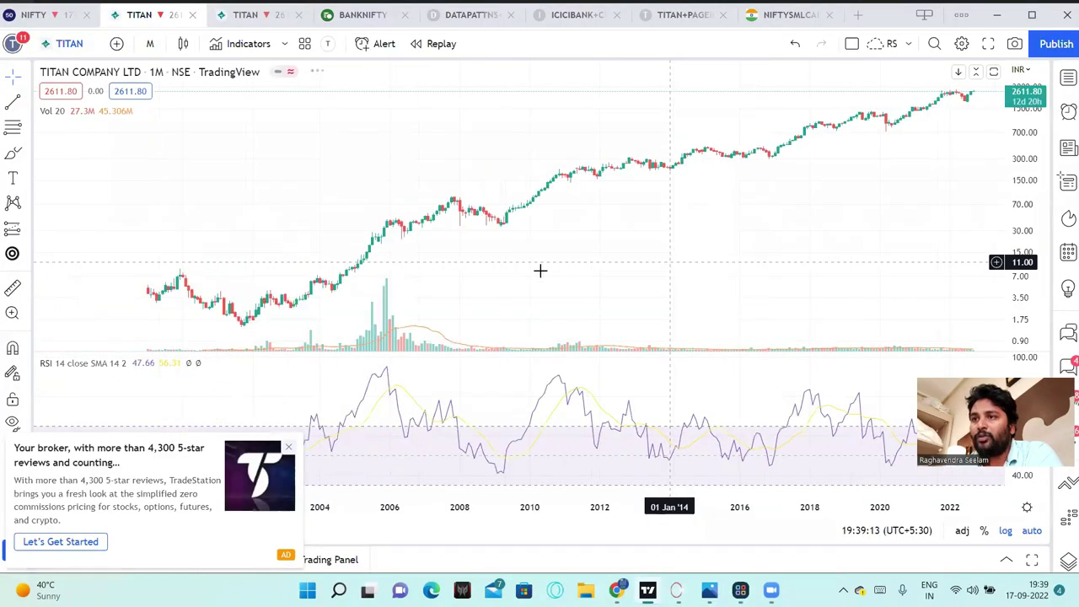
{"action": "scroll", "coordinate": [252, 299], "scroll_direction": "up", "scroll_amount": 2}
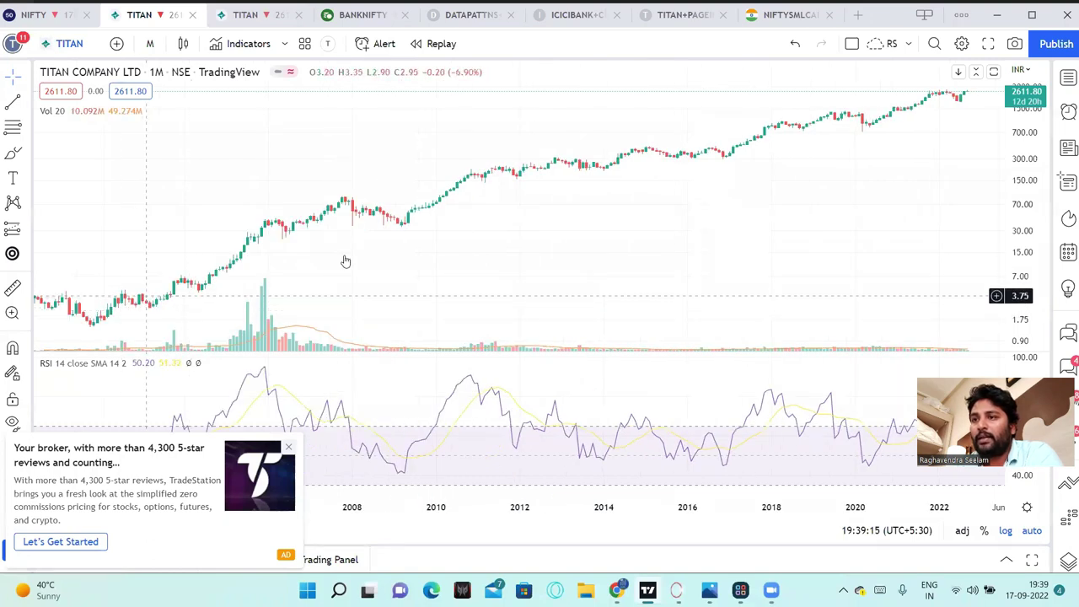
{"action": "scroll", "coordinate": [413, 215], "scroll_direction": "up", "scroll_amount": 1}
{"action": "scroll", "coordinate": [413, 214], "scroll_direction": "up", "scroll_amount": 1}
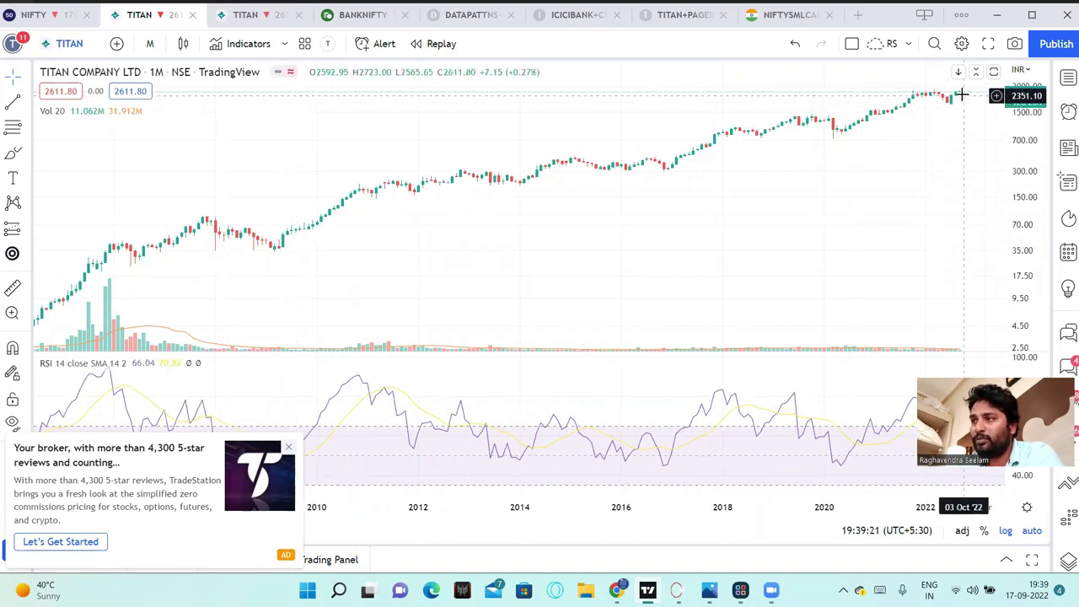
{"action": "scroll", "coordinate": [841, 273], "scroll_direction": "up", "scroll_amount": 2}
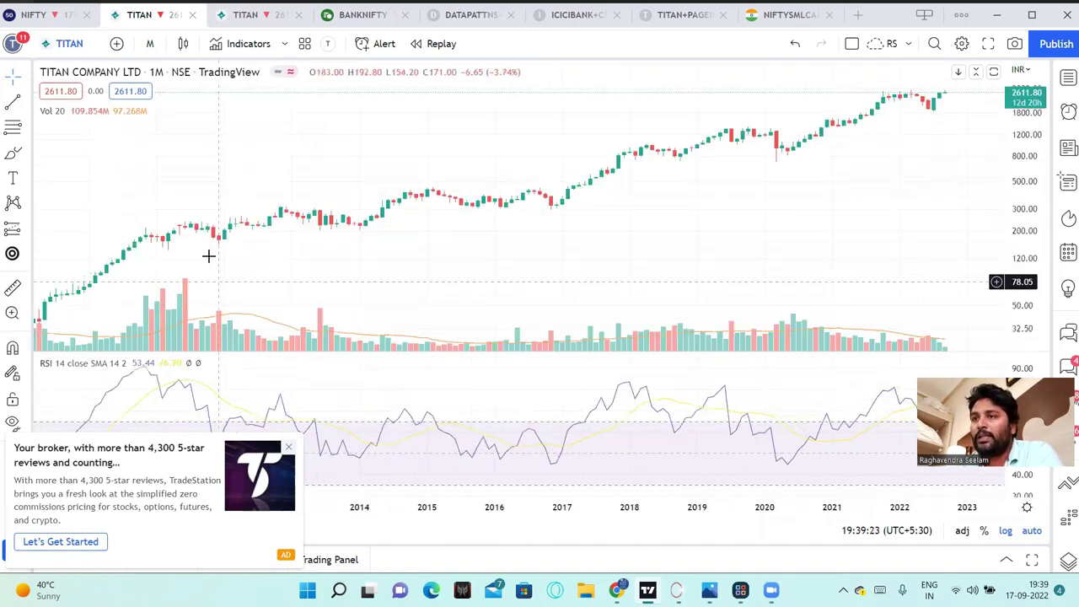
{"action": "scroll", "coordinate": [310, 244], "scroll_direction": "down", "scroll_amount": 1}
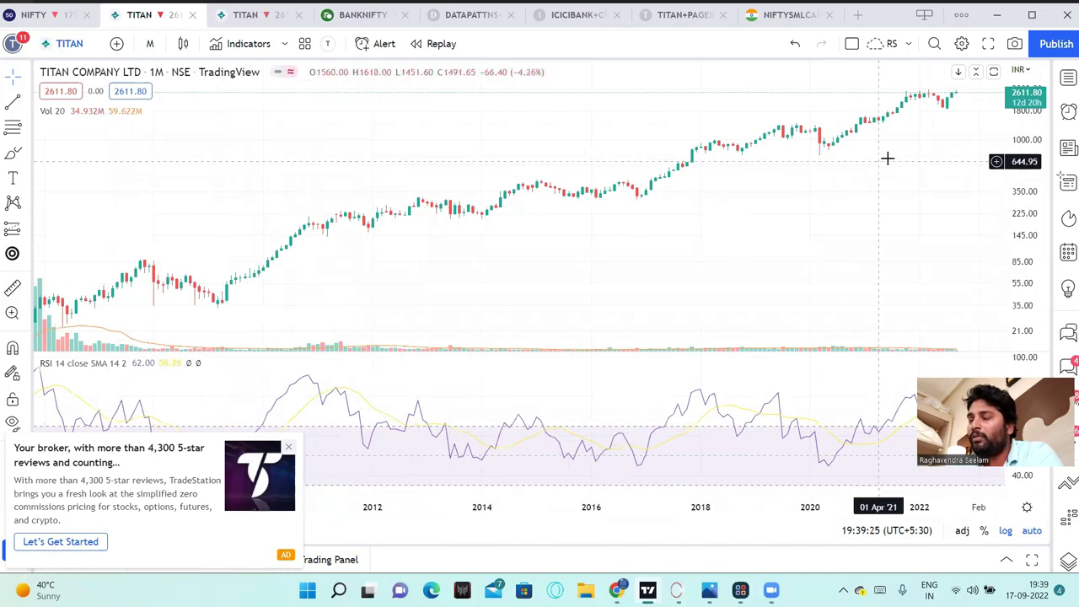
{"action": "scroll", "coordinate": [393, 238], "scroll_direction": "up", "scroll_amount": 1}
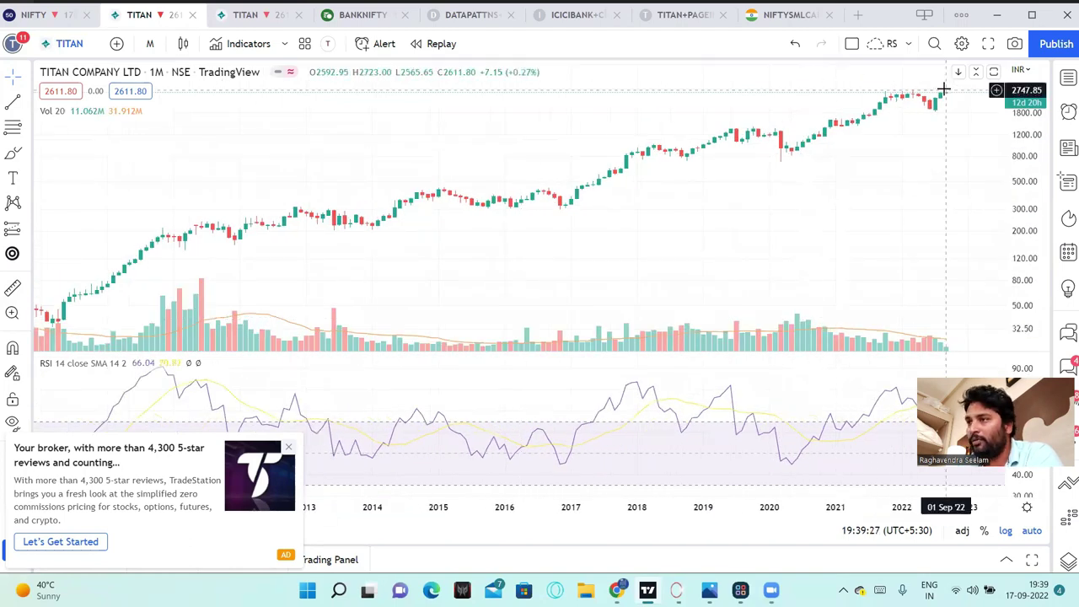
{"action": "scroll", "coordinate": [718, 226], "scroll_direction": "up", "scroll_amount": 2}
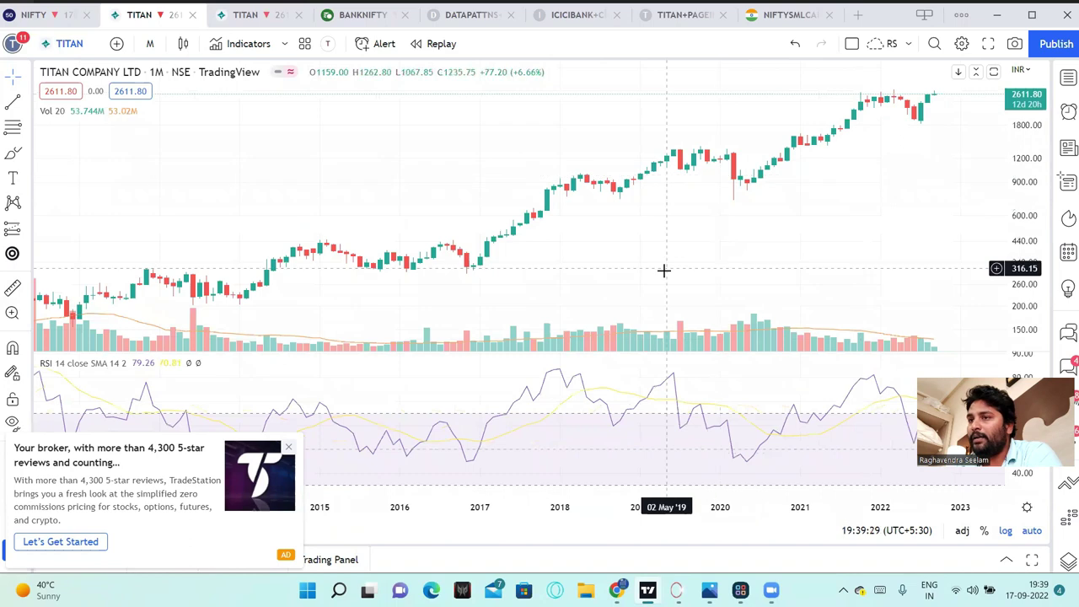
{"action": "scroll", "coordinate": [505, 253], "scroll_direction": "up", "scroll_amount": 1}
- Measure the Feb–Jul 2020 fall of −578.50 (−44.47%) with the Price Range tool
{"action": "left_click", "coordinate": [29, 232]}
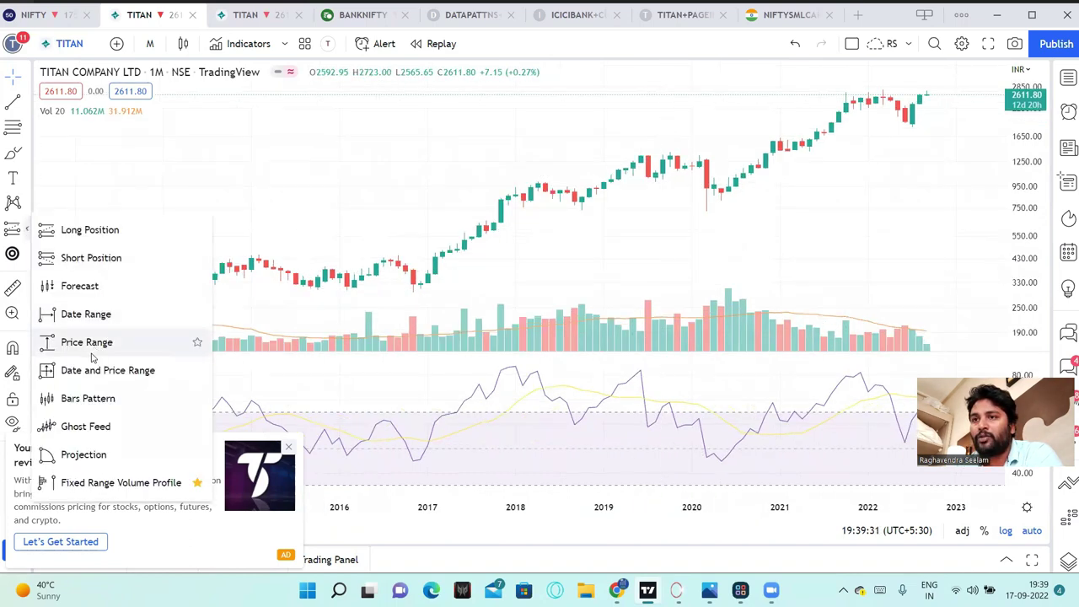
{"action": "left_click", "coordinate": [84, 342]}
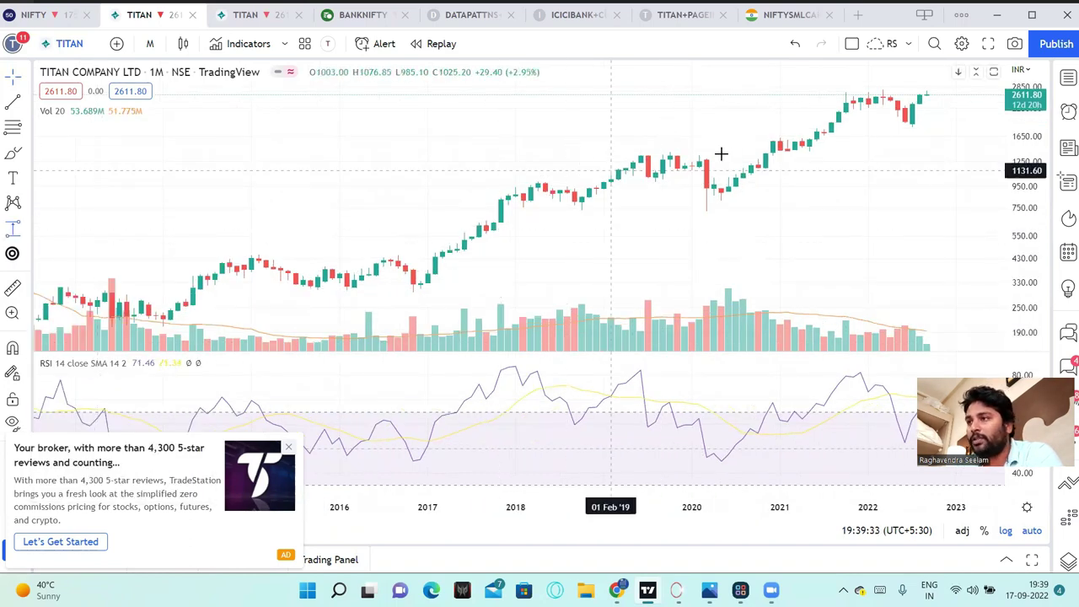
{"action": "left_click", "coordinate": [698, 158]}
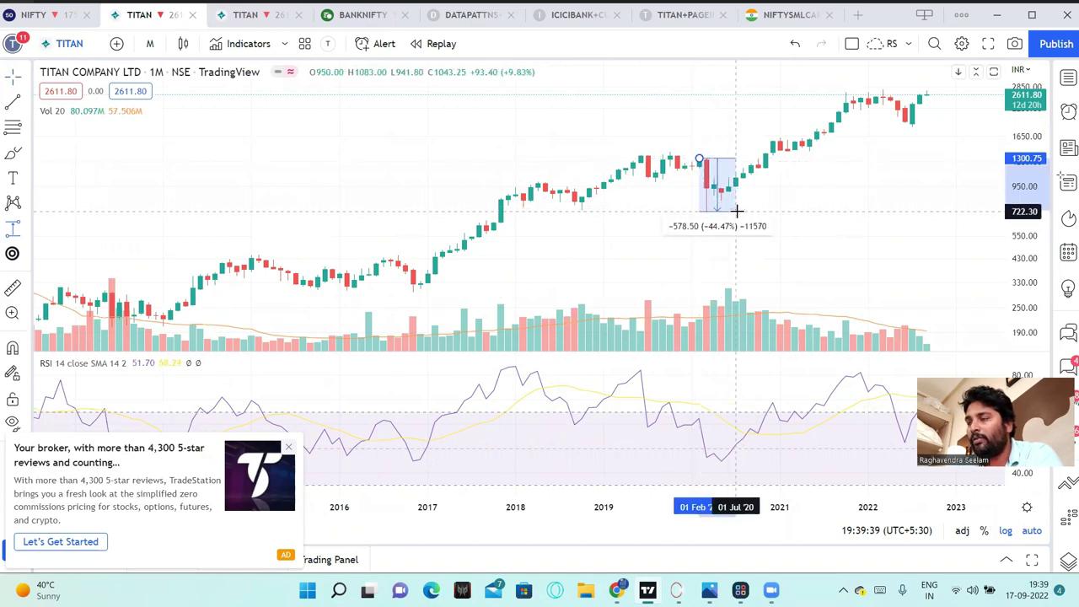
{"action": "left_click", "coordinate": [736, 211]}
{"action": "scroll", "coordinate": [805, 209], "scroll_direction": "up", "scroll_amount": 1}
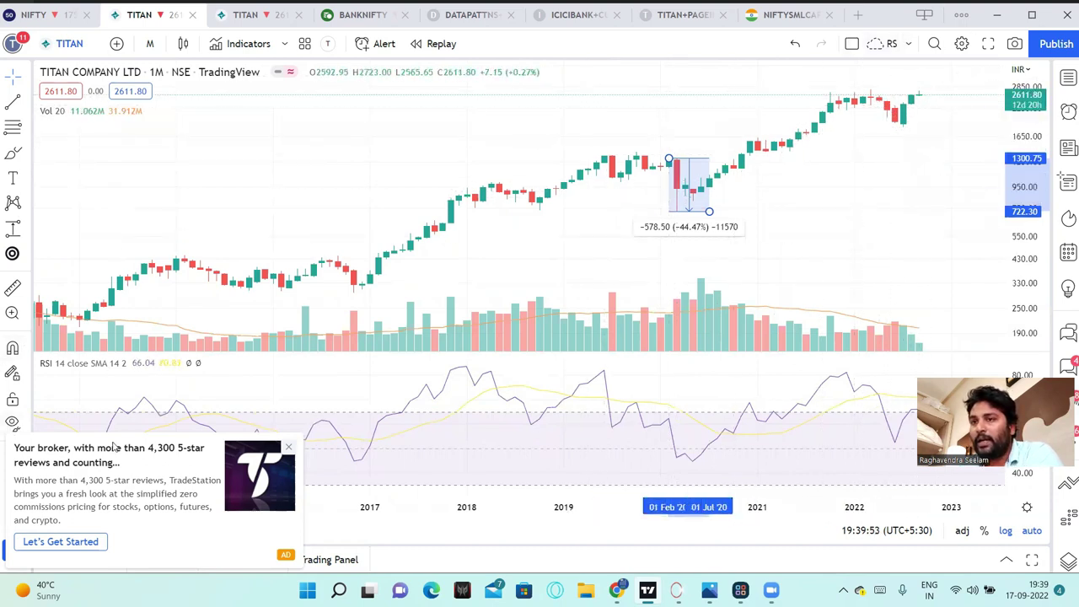
- Dismiss the broker ad, remove the price-range measurement, and zoom back out to about 2008
{"action": "left_click", "coordinate": [287, 448]}
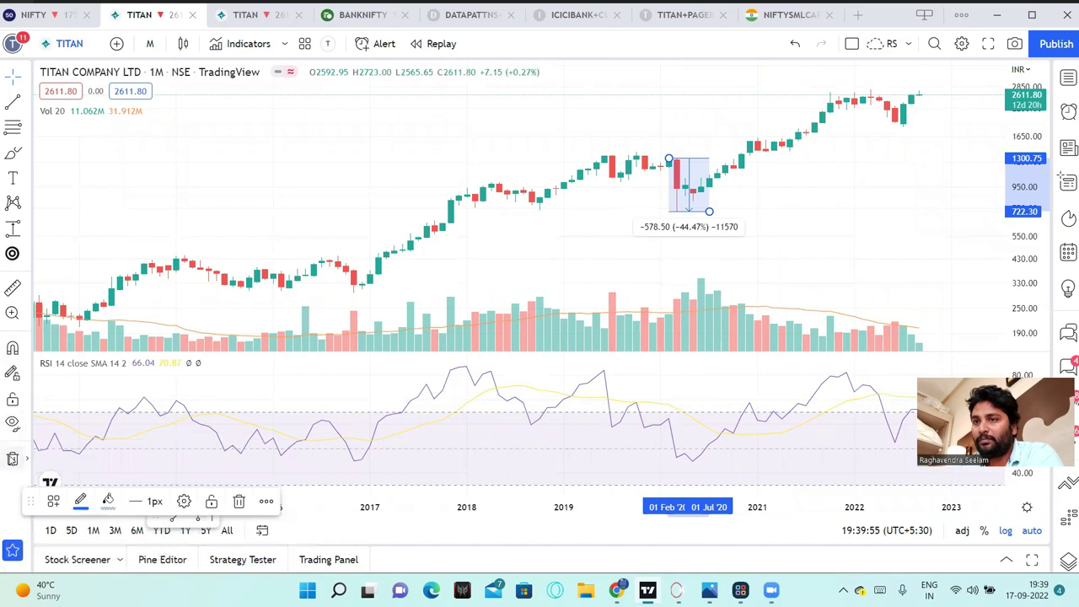
{"action": "left_click", "coordinate": [13, 457]}
{"action": "left_click", "coordinate": [67, 455]}
{"action": "scroll", "coordinate": [409, 215], "scroll_direction": "down", "scroll_amount": 3}
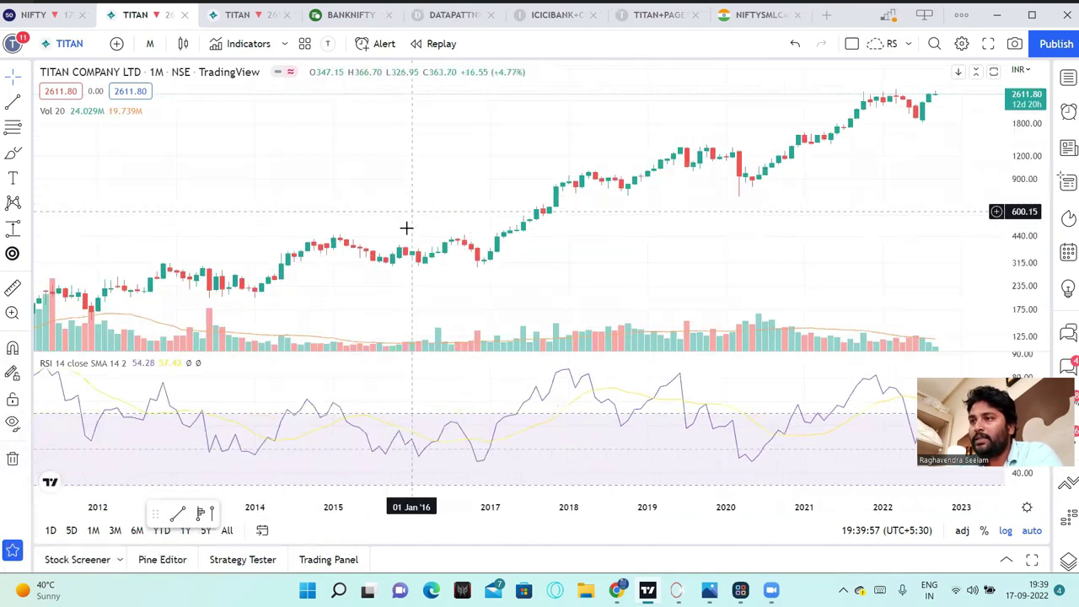
{"action": "scroll", "coordinate": [405, 240], "scroll_direction": "down", "scroll_amount": 2}
{"action": "scroll", "coordinate": [211, 316], "scroll_direction": "down", "scroll_amount": 2}
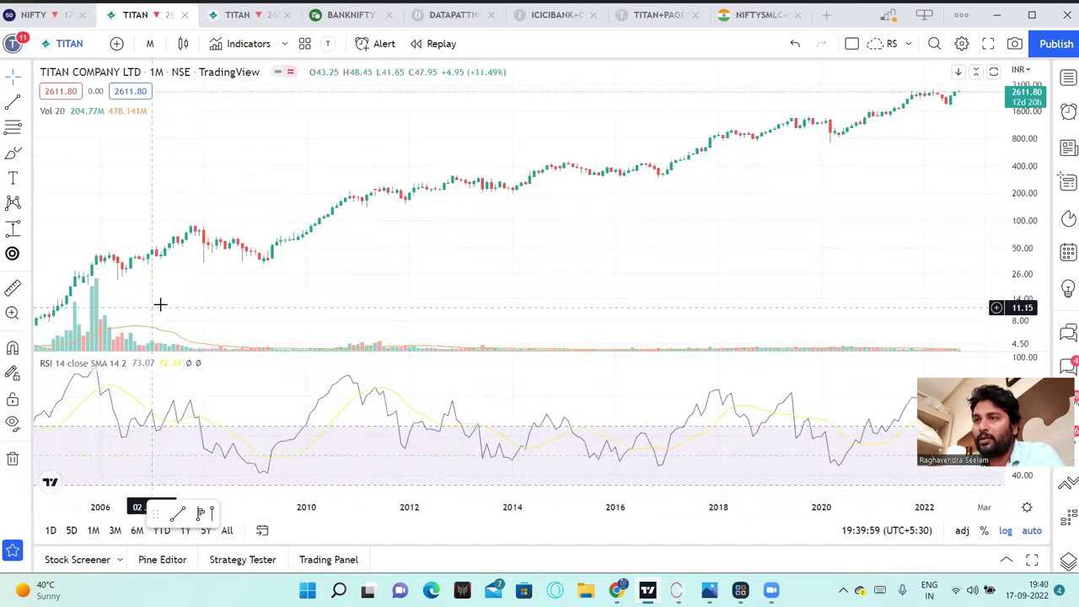
{"action": "scroll", "coordinate": [210, 311], "scroll_direction": "down", "scroll_amount": 2}
{"action": "scroll", "coordinate": [339, 295], "scroll_direction": "down", "scroll_amount": 1}
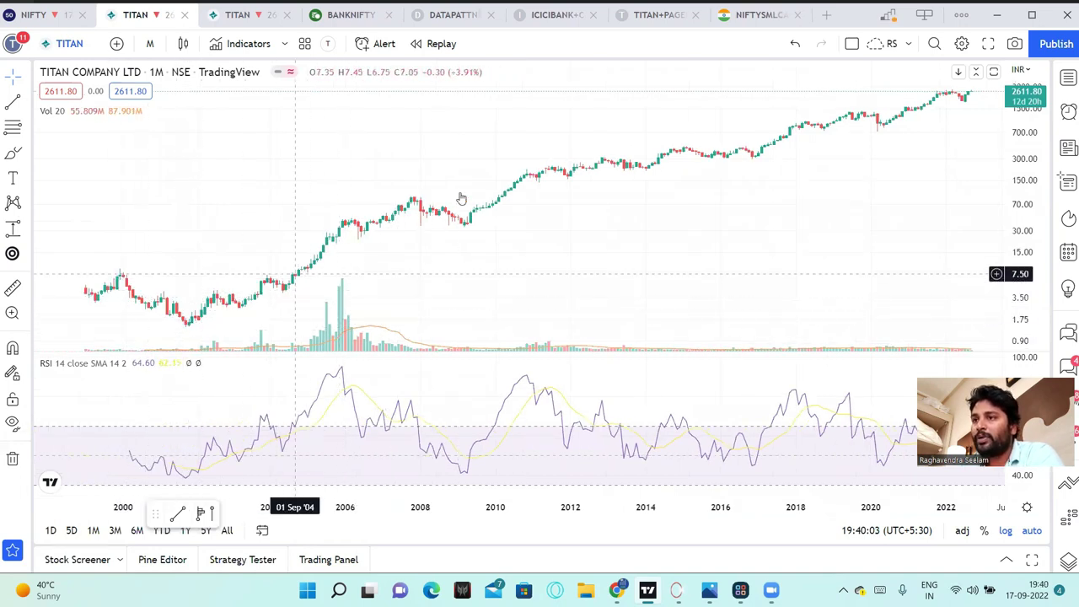
{"action": "scroll", "coordinate": [674, 229], "scroll_direction": "up", "scroll_amount": 1}
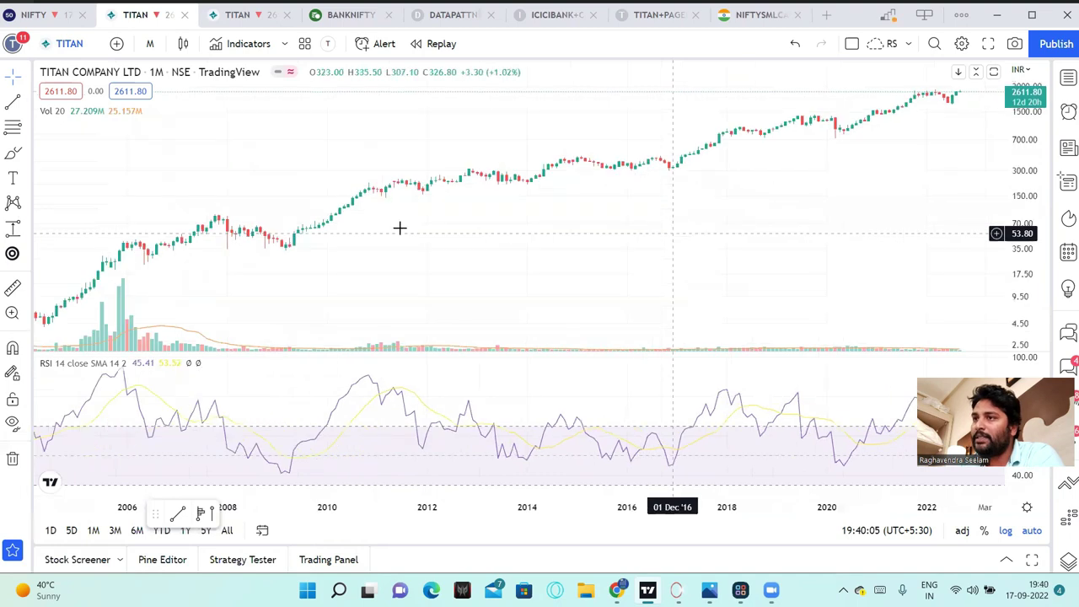
- Check the interval list while keeping monthly candles, and move the favourites toolbar aside
{"action": "left_click", "coordinate": [149, 43]}
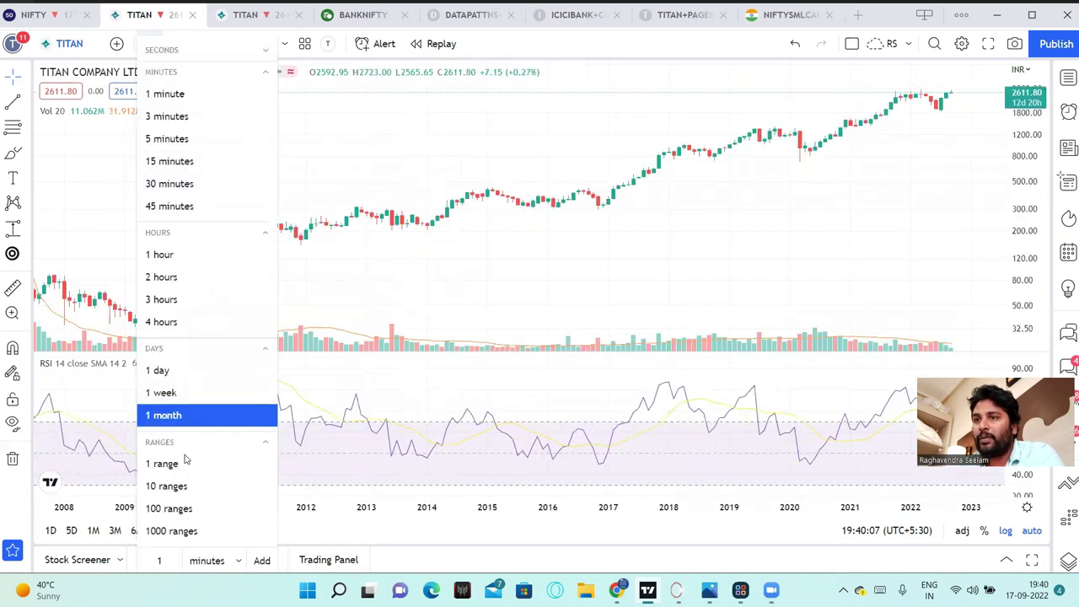
{"action": "left_click", "coordinate": [567, 255]}
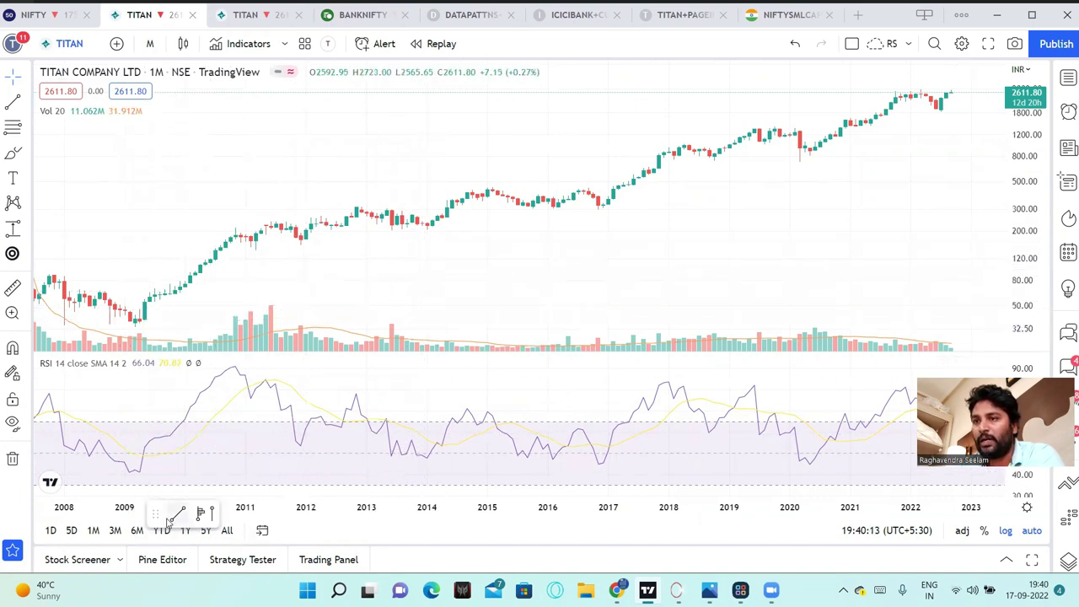
{"action": "left_click_drag", "start_coordinate": [158, 513], "coordinate": [105, 548]}
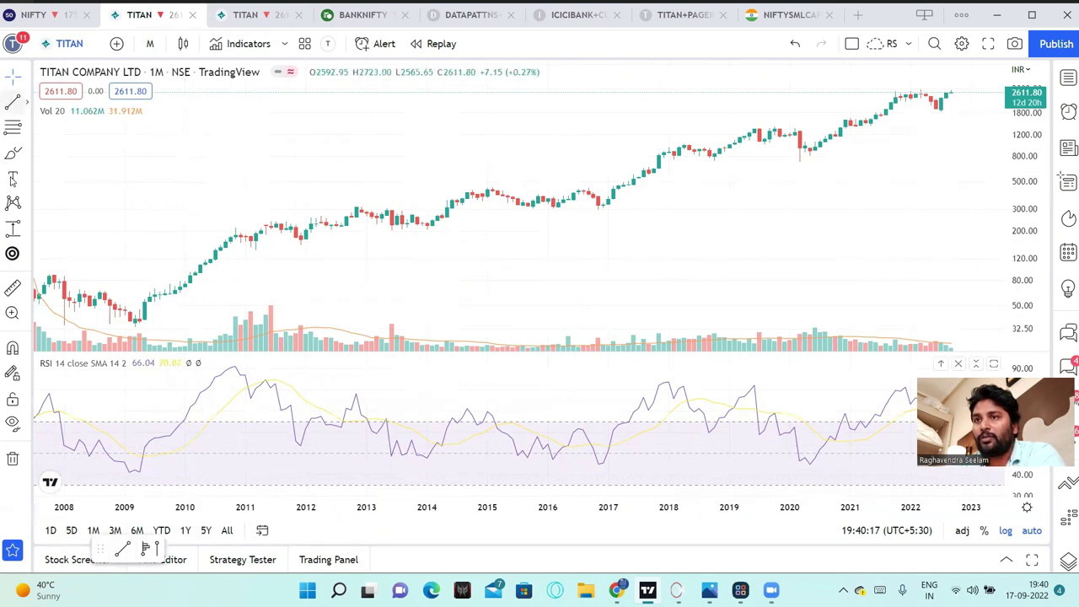
- Pick the Vertical Line tool, mark the early-2009 low, and lock drawing mode on
{"action": "left_click", "coordinate": [26, 102]}
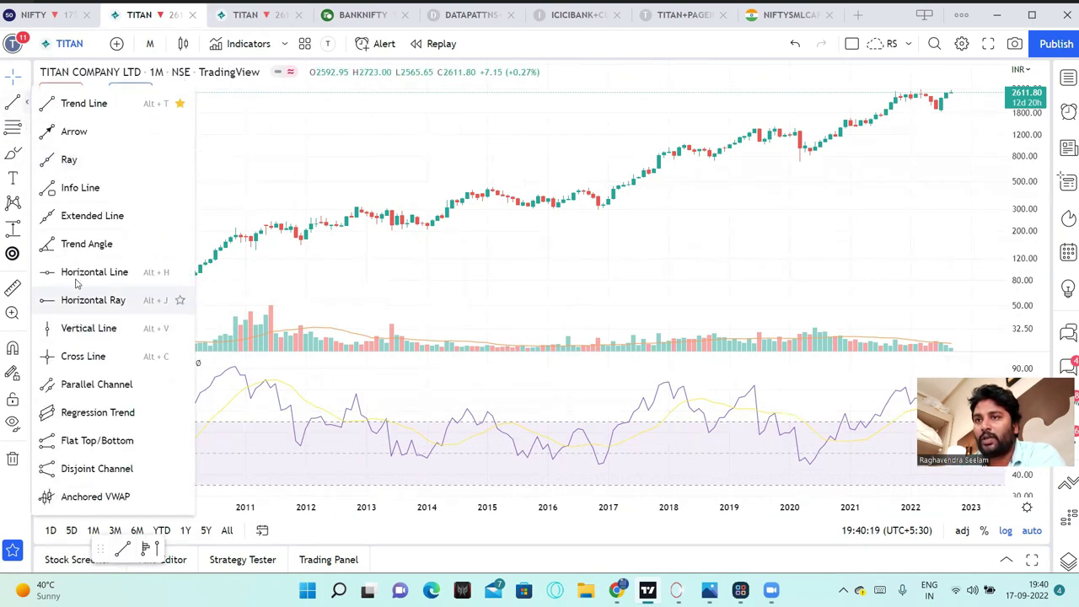
{"action": "left_click", "coordinate": [73, 331]}
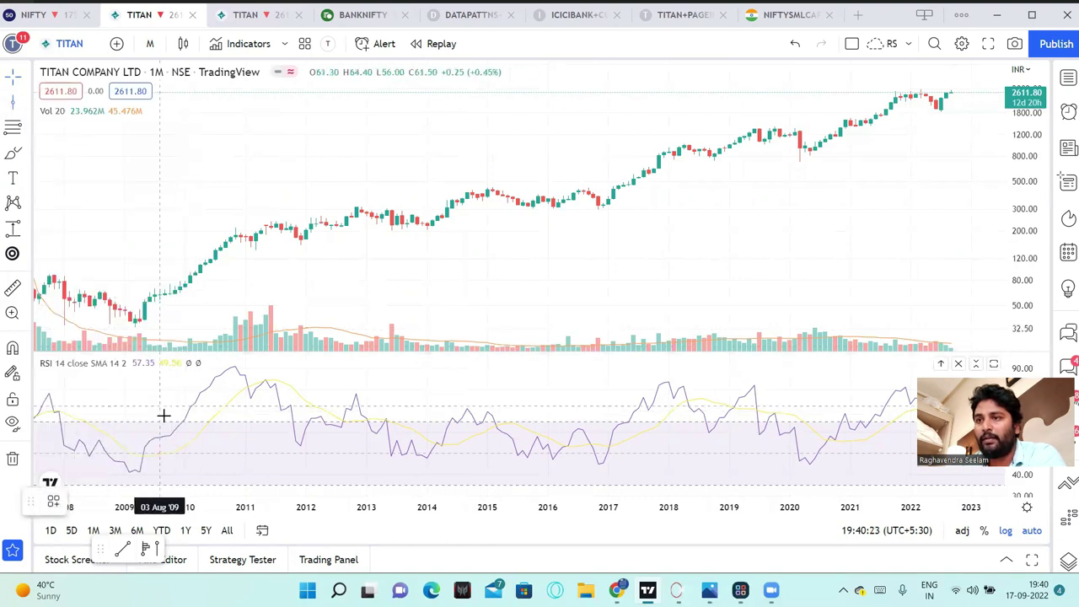
{"action": "left_click", "coordinate": [129, 419]}
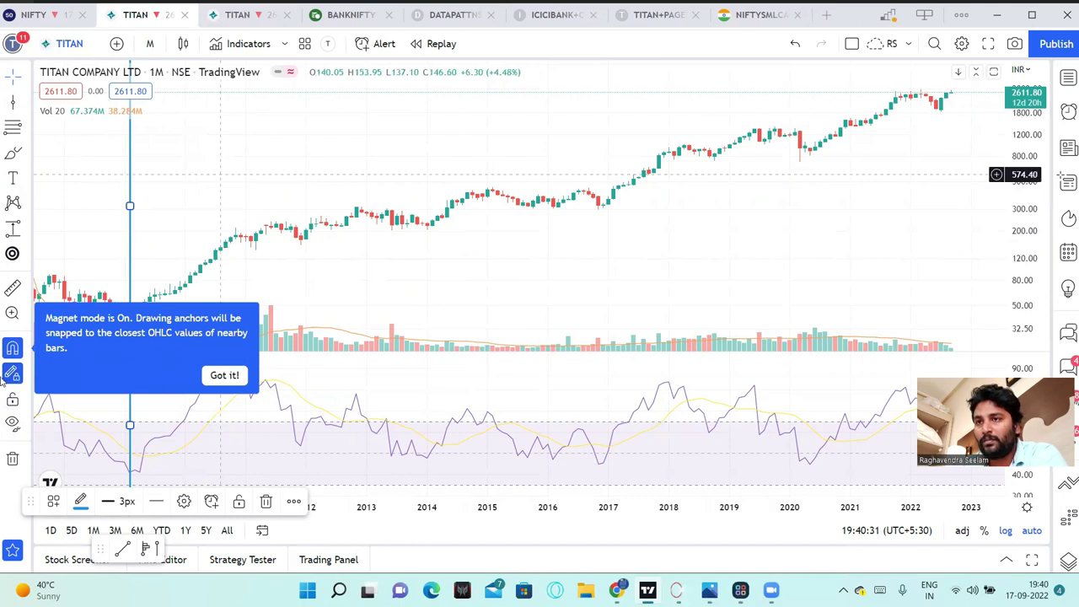
{"action": "left_click", "coordinate": [14, 374]}
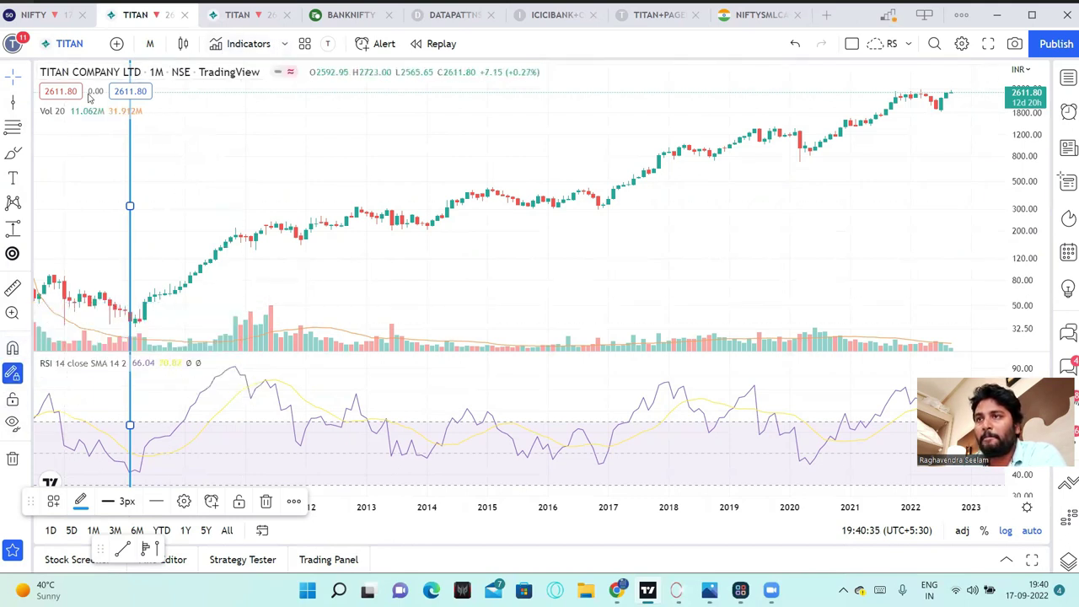
{"action": "left_click", "coordinate": [286, 335]}
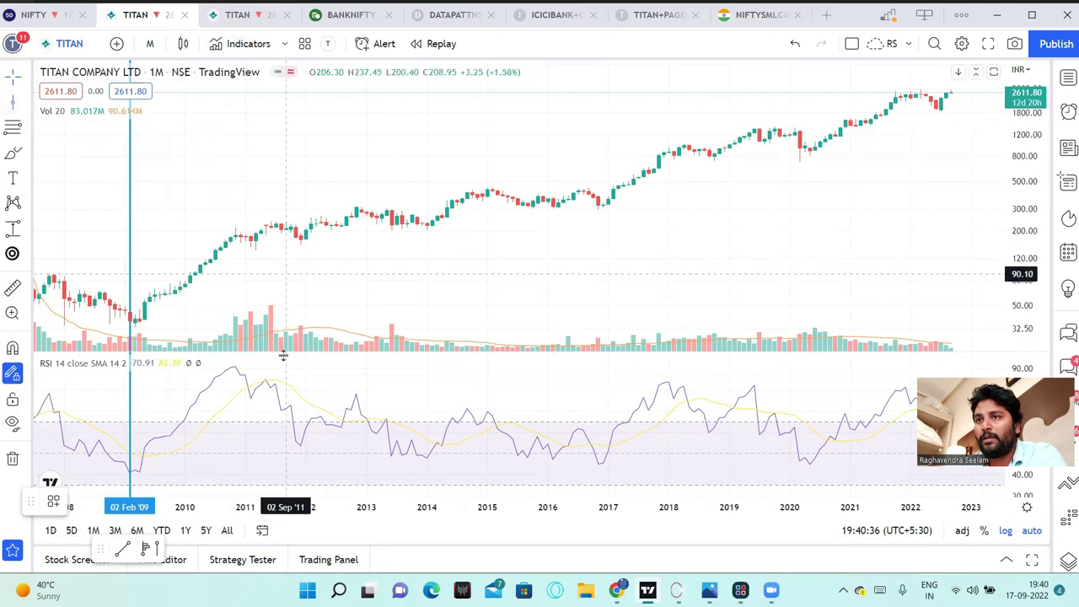
- Add vertical lines yearly from January 2010 through February 2015
{"action": "left_click", "coordinate": [184, 284]}
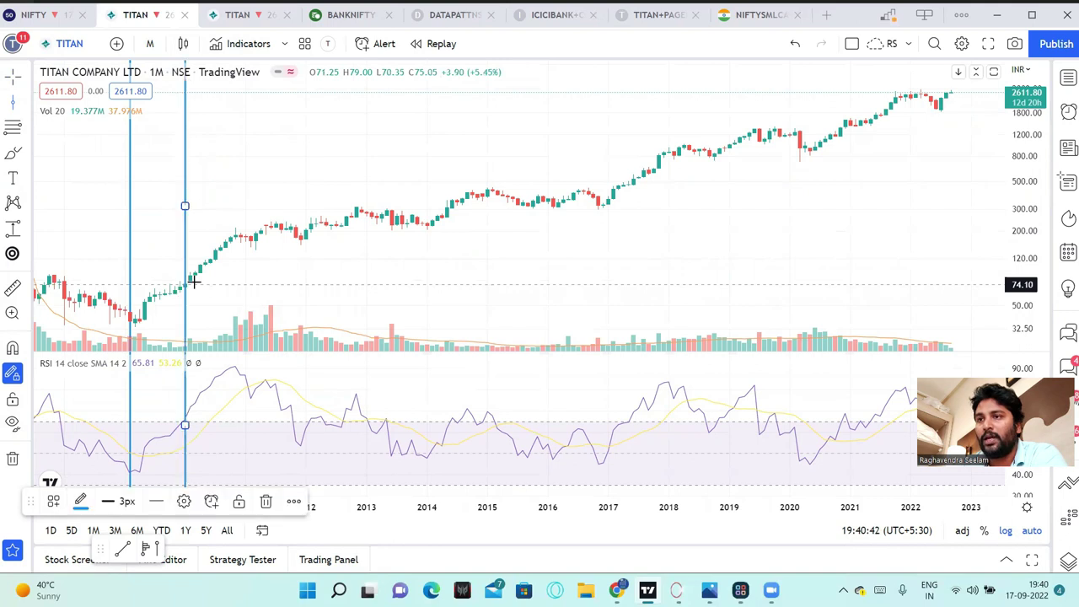
{"action": "left_click", "coordinate": [249, 269]}
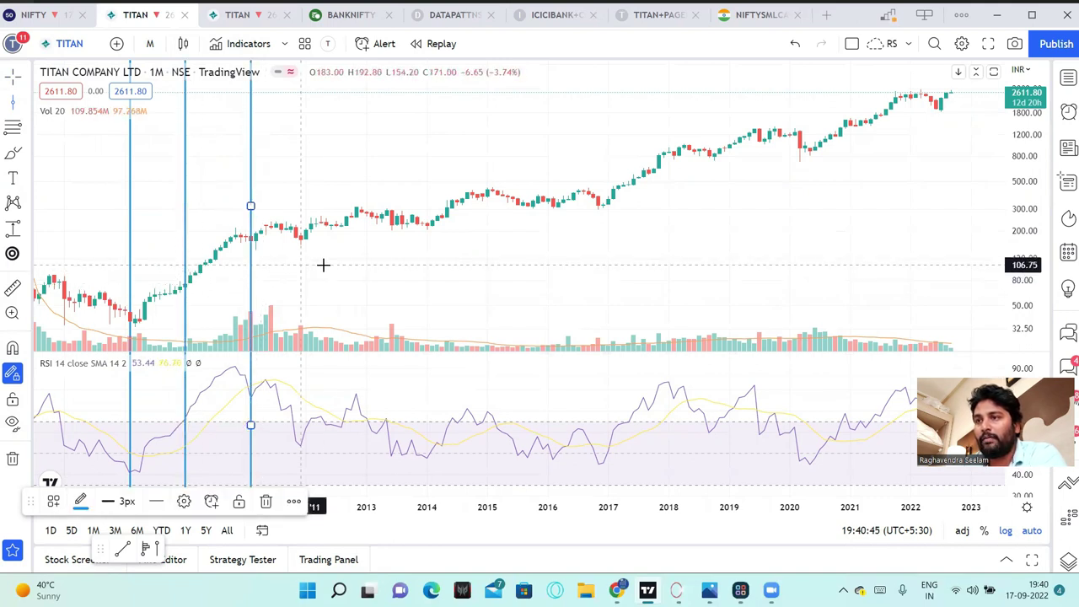
{"action": "left_click", "coordinate": [312, 266]}
{"action": "left_click", "coordinate": [376, 282]}
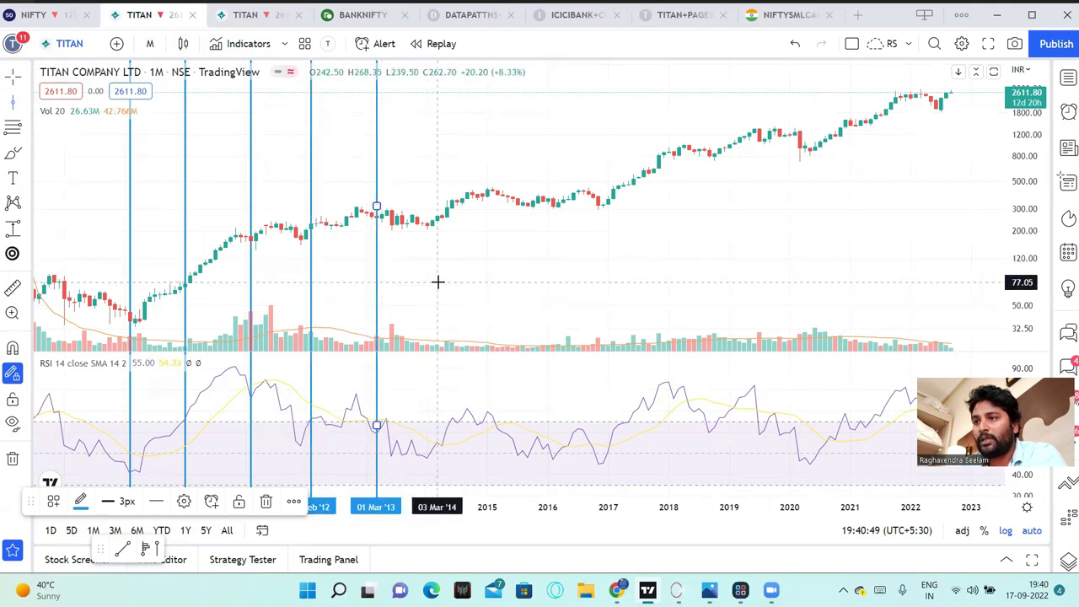
{"action": "left_click", "coordinate": [434, 281]}
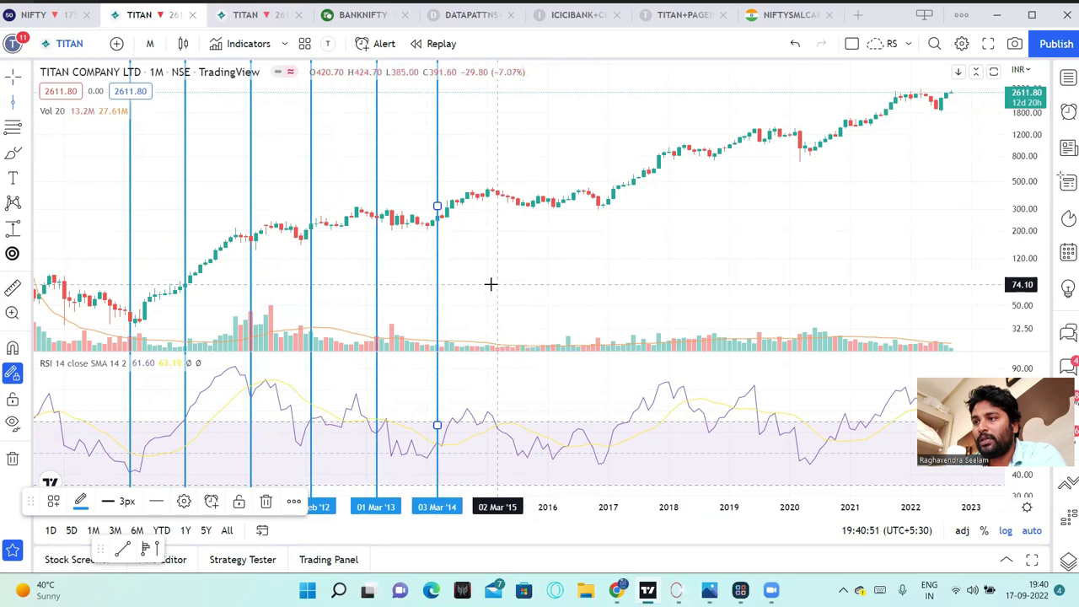
{"action": "left_click", "coordinate": [492, 284]}
- Add vertical lines yearly from January 2016 through January 2022
{"action": "left_click", "coordinate": [548, 284]}
{"action": "left_click", "coordinate": [602, 276]}
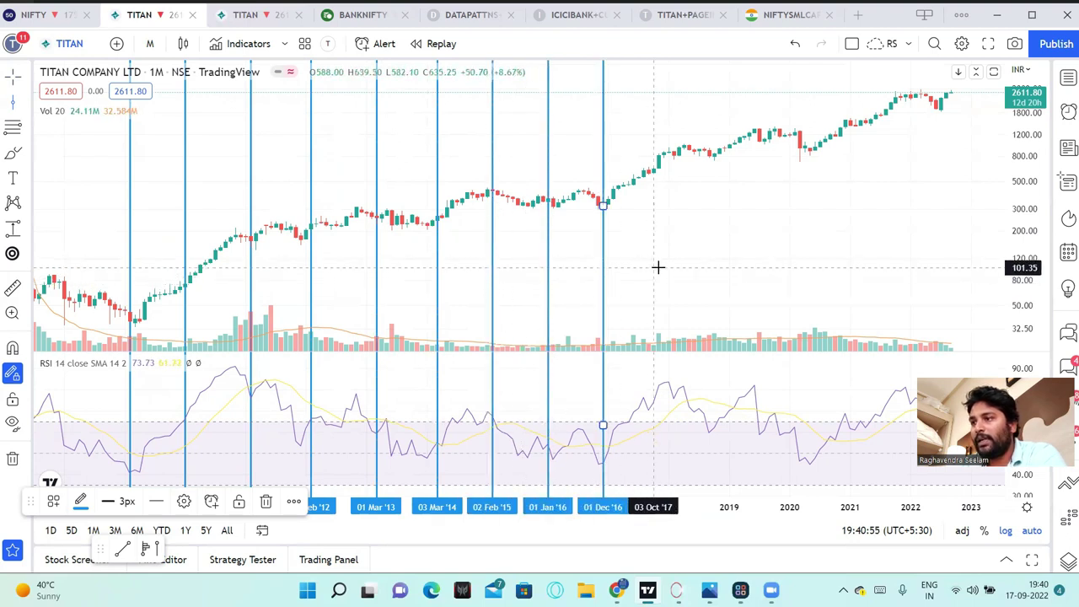
{"action": "left_click", "coordinate": [670, 267]}
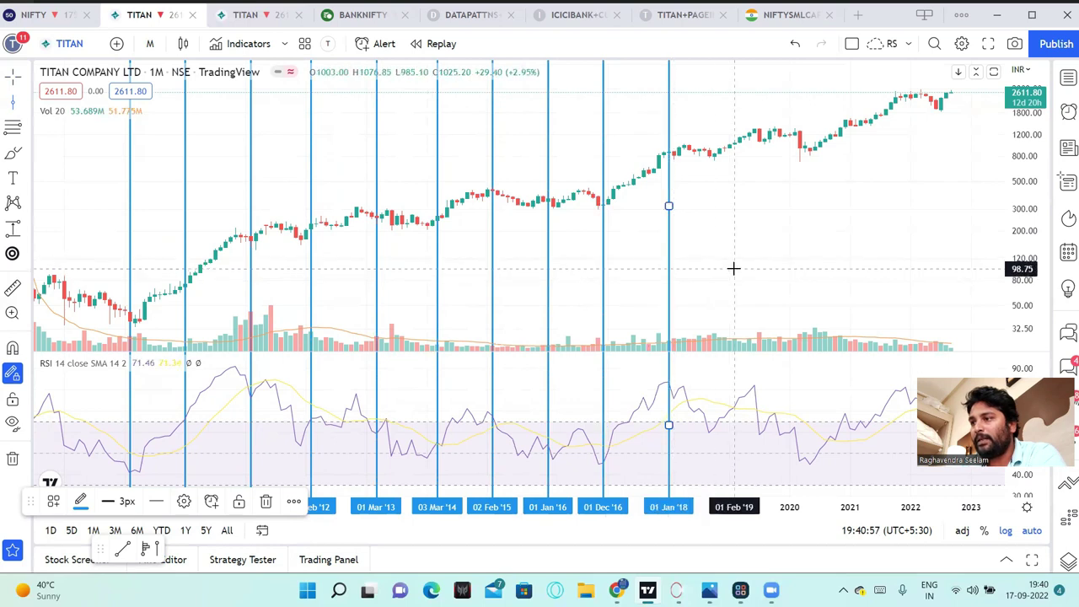
{"action": "left_click", "coordinate": [733, 268]}
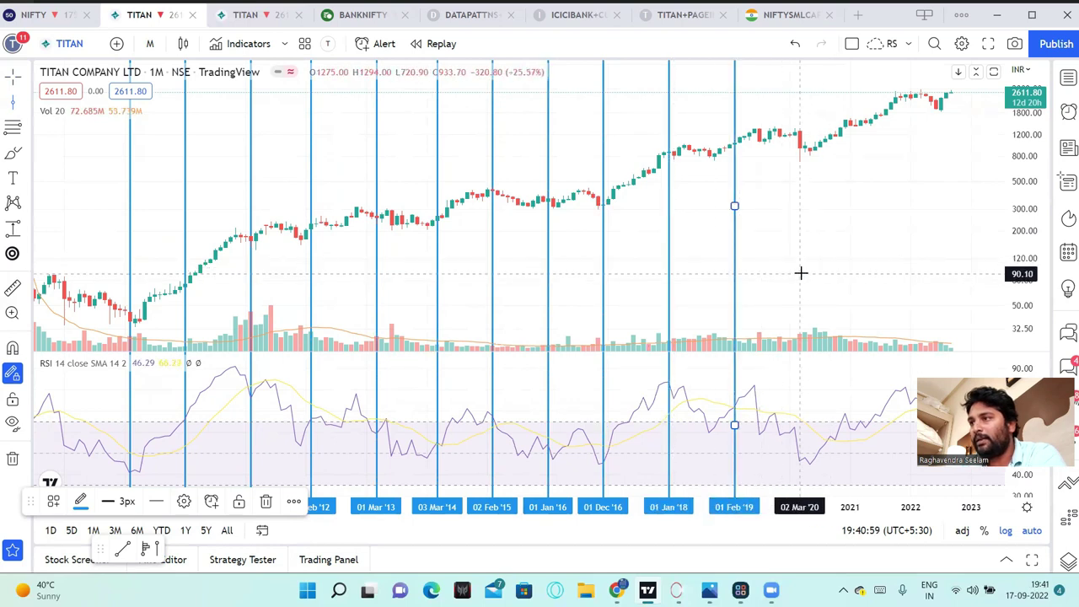
{"action": "left_click", "coordinate": [801, 272]}
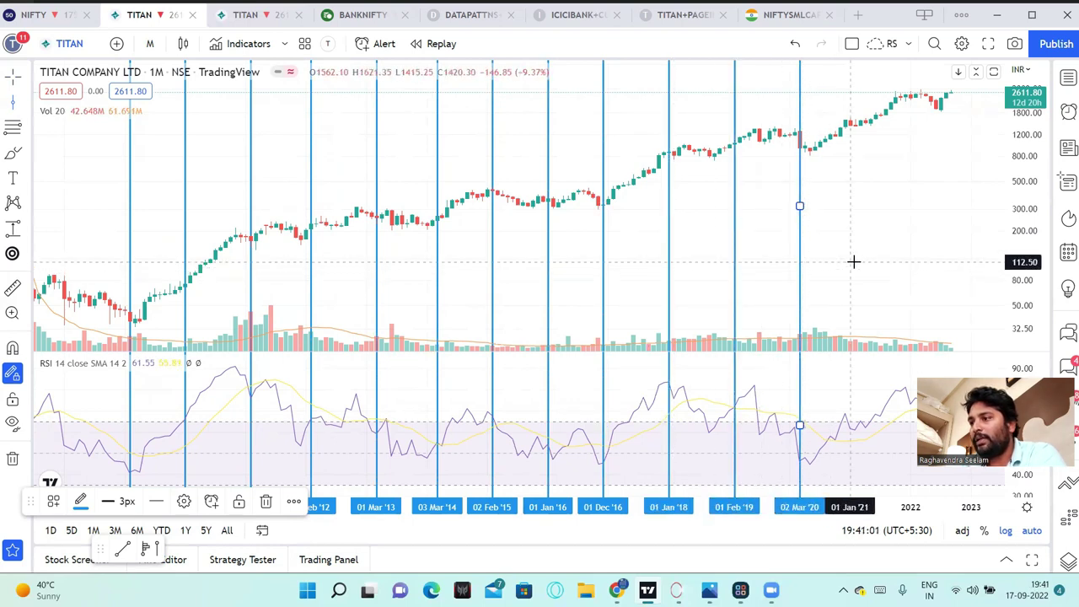
{"action": "left_click", "coordinate": [857, 260]}
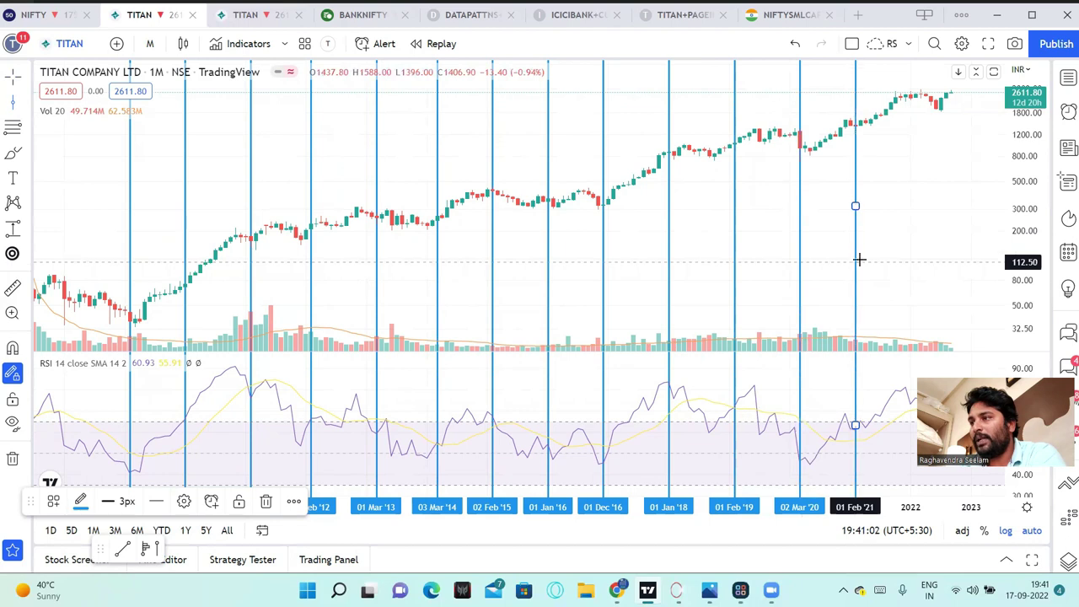
{"action": "left_click", "coordinate": [911, 259]}
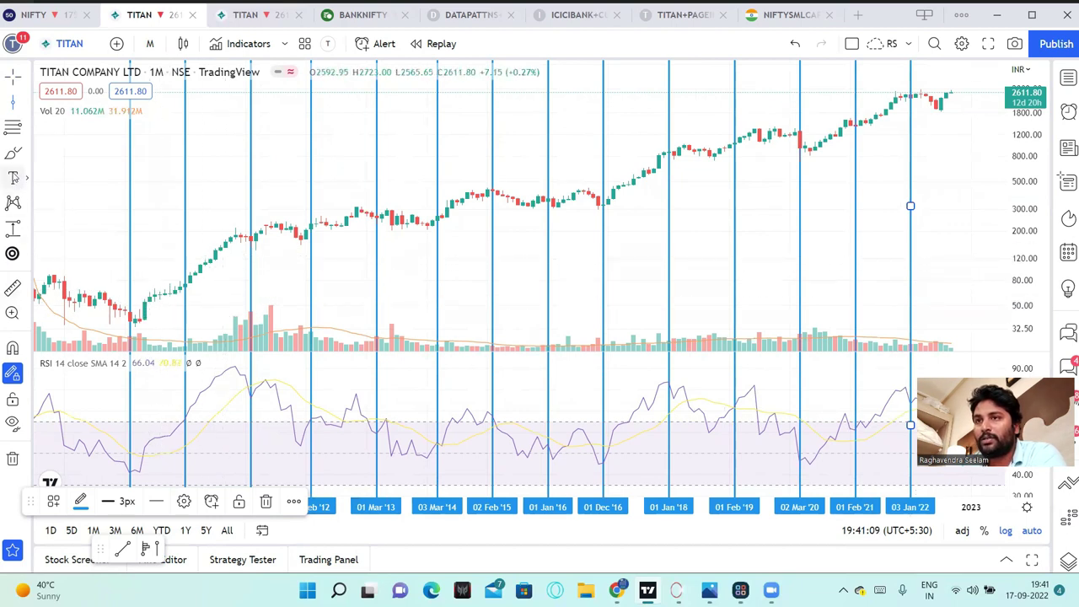
- Brush red strokes up the 2009 rally and a loop near 2013, then remove all 21 drawings
{"action": "left_click", "coordinate": [146, 309]}
{"action": "mouse_move", "coordinate": [132, 319]}
{"action": "left_mouse_down"}
{"action": "mouse_move", "coordinate": [239, 237]}
{"action": "mouse_move", "coordinate": [266, 226]}
{"action": "mouse_move", "coordinate": [307, 233]}
{"action": "mouse_move", "coordinate": [255, 240]}
{"action": "mouse_move", "coordinate": [245, 230]}
{"action": "left_mouse_up"}
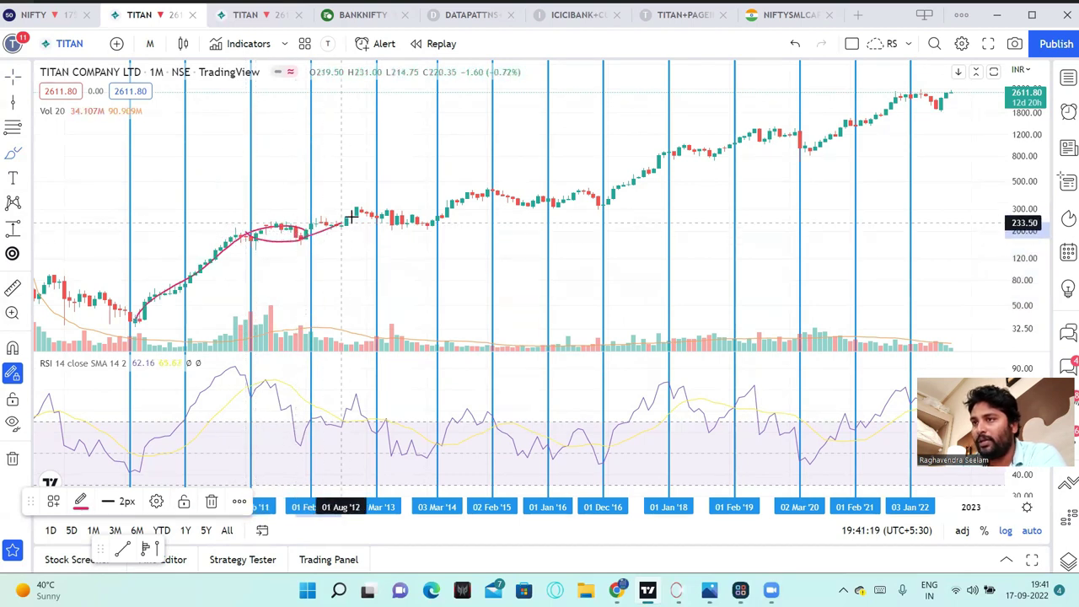
{"action": "mouse_move", "coordinate": [360, 208]}
{"action": "left_mouse_down"}
{"action": "mouse_move", "coordinate": [432, 218]}
{"action": "mouse_move", "coordinate": [357, 217]}
{"action": "left_mouse_up"}
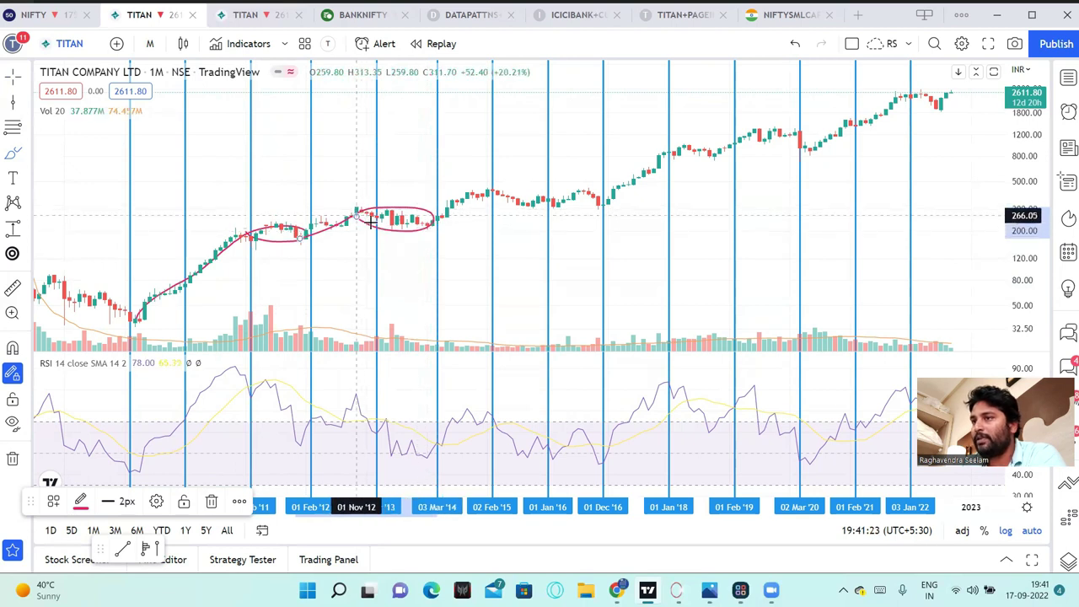
{"action": "mouse_move", "coordinate": [434, 222]}
{"action": "left_mouse_down"}
{"action": "mouse_move", "coordinate": [486, 191]}
{"action": "mouse_move", "coordinate": [535, 198]}
{"action": "mouse_move", "coordinate": [498, 211]}
{"action": "mouse_move", "coordinate": [558, 192]}
{"action": "mouse_move", "coordinate": [597, 200]}
{"action": "mouse_move", "coordinate": [559, 211]}
{"action": "mouse_move", "coordinate": [682, 156]}
{"action": "mouse_move", "coordinate": [763, 139]}
{"action": "mouse_move", "coordinate": [813, 143]}
{"action": "mouse_move", "coordinate": [784, 152]}
{"action": "mouse_move", "coordinate": [759, 132]}
{"action": "mouse_move", "coordinate": [795, 152]}
{"action": "mouse_move", "coordinate": [914, 99]}
{"action": "mouse_move", "coordinate": [942, 94]}
{"action": "mouse_move", "coordinate": [948, 105]}
{"action": "mouse_move", "coordinate": [927, 103]}
{"action": "left_mouse_up"}
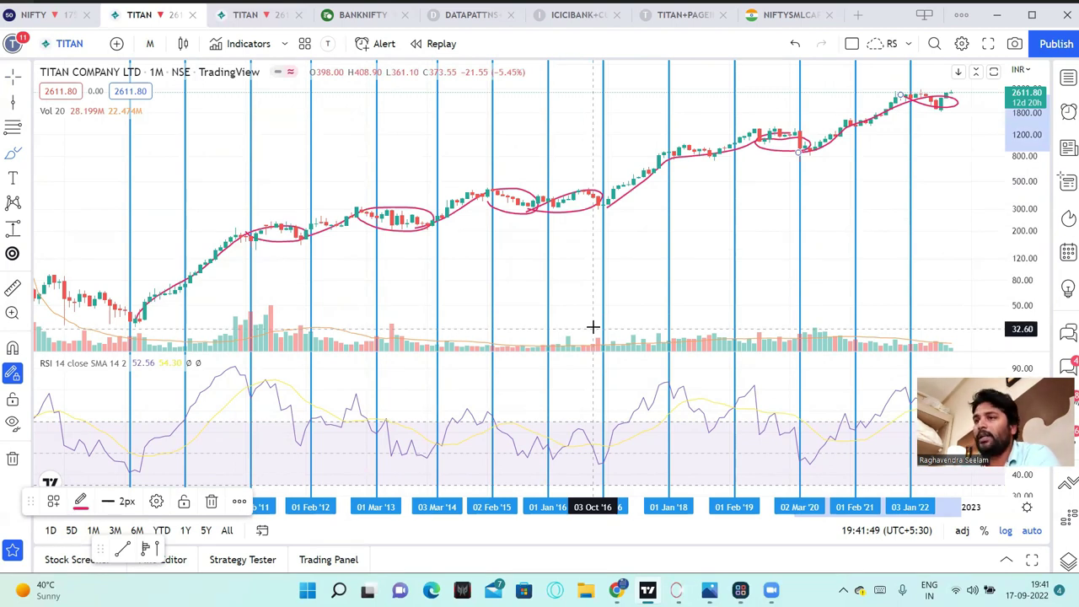
{"action": "left_click", "coordinate": [13, 458]}
{"action": "left_click", "coordinate": [75, 455]}
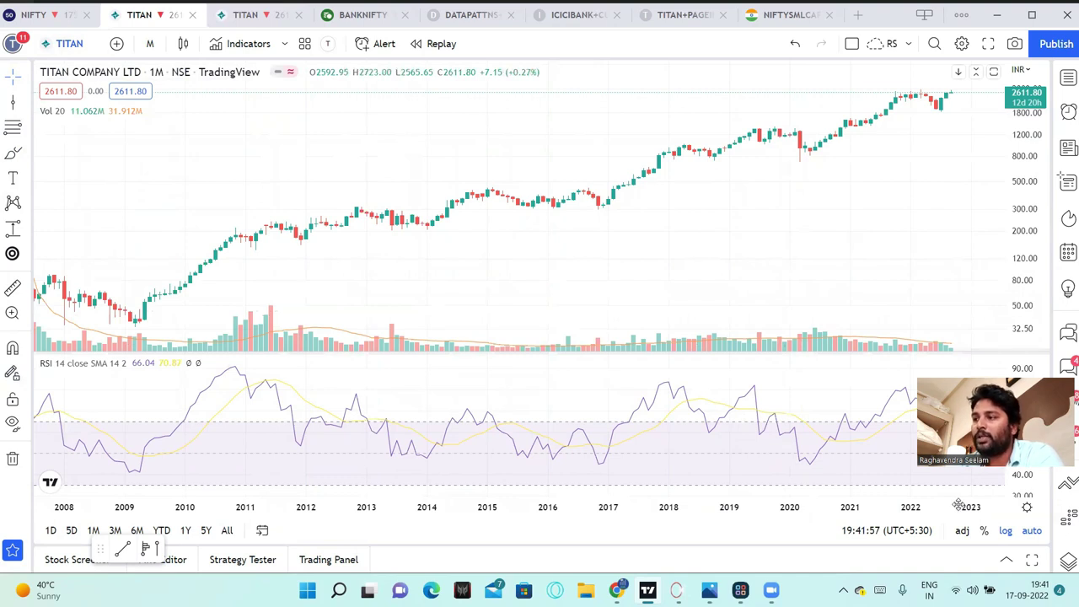
- Zoom out to about 2000 and brush a red circle and arrow on the early-2004 RSI peak
{"action": "scroll", "coordinate": [502, 324], "scroll_direction": "down", "scroll_amount": 2}
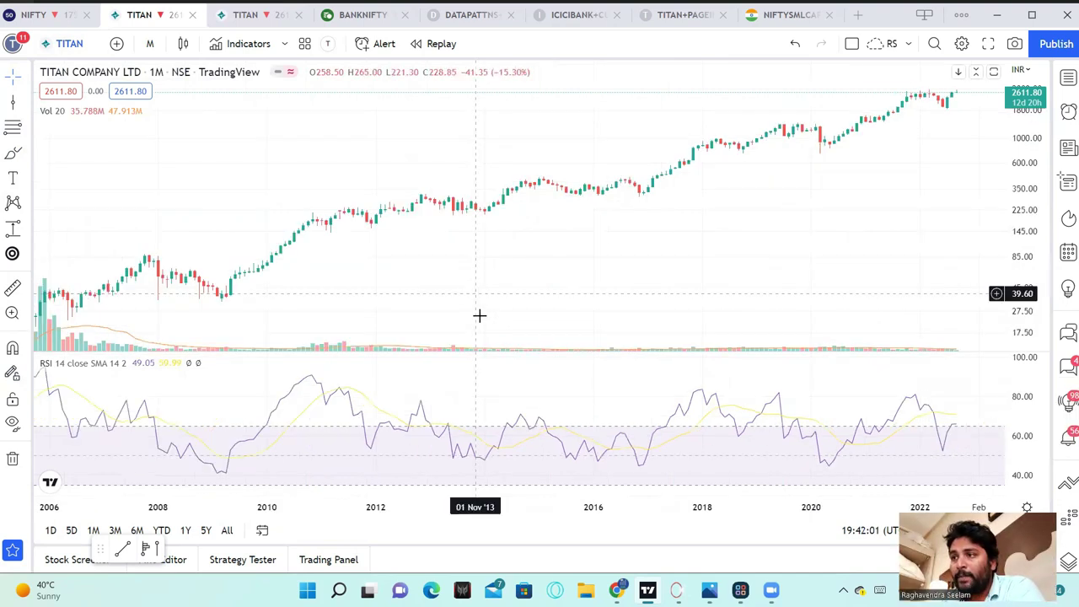
{"action": "left_click", "coordinate": [13, 152]}
{"action": "scroll", "coordinate": [455, 376], "scroll_direction": "down", "scroll_amount": 3}
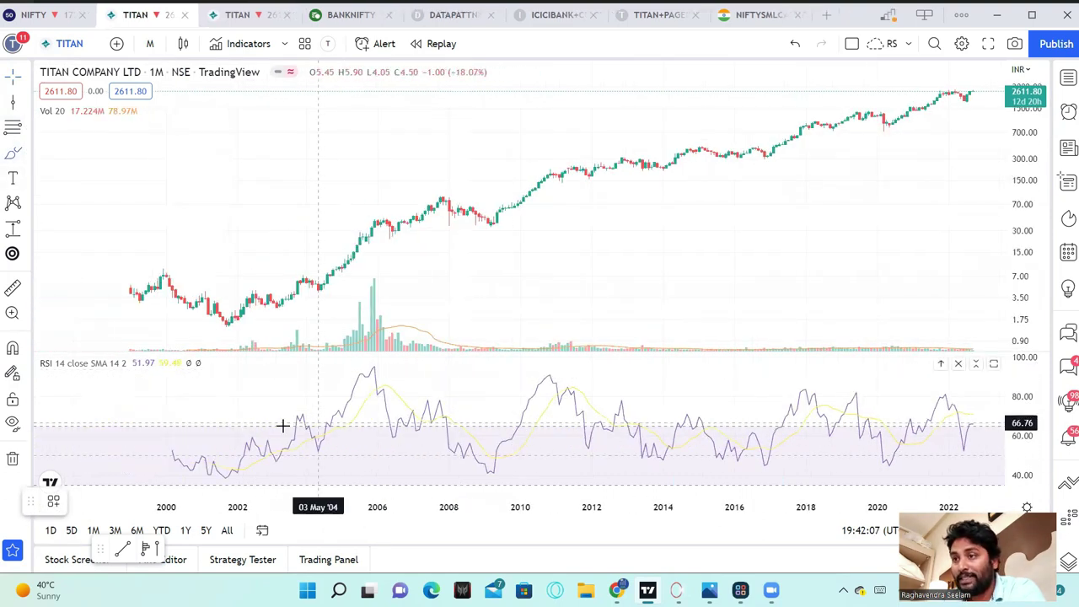
{"action": "mouse_move", "coordinate": [301, 406]}
{"action": "left_mouse_down"}
{"action": "mouse_move", "coordinate": [289, 419]}
{"action": "mouse_move", "coordinate": [306, 428]}
{"action": "mouse_move", "coordinate": [296, 408]}
{"action": "left_mouse_up"}
{"action": "scroll", "coordinate": [394, 439], "scroll_direction": "up", "scroll_amount": 3}
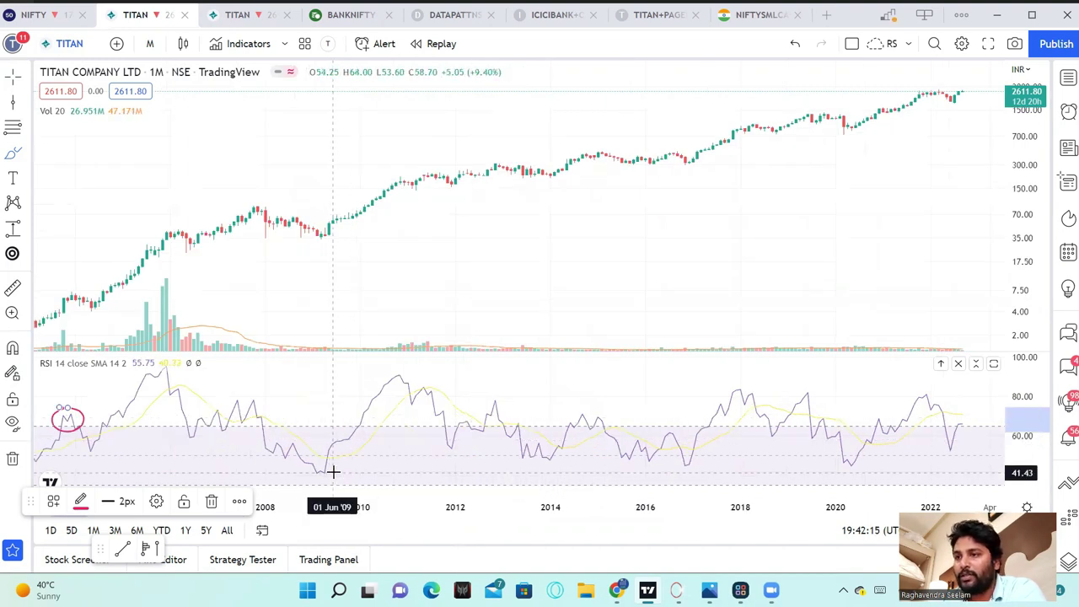
{"action": "scroll", "coordinate": [133, 408], "scroll_direction": "down", "scroll_amount": 1}
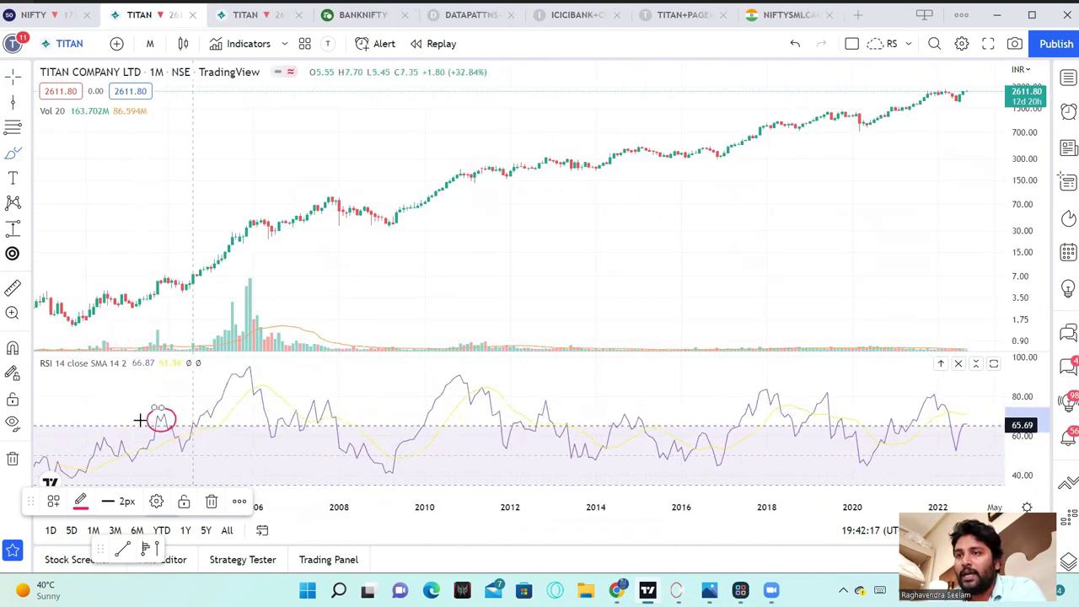
{"action": "left_click_drag", "start_coordinate": [123, 402], "coordinate": [159, 419]}
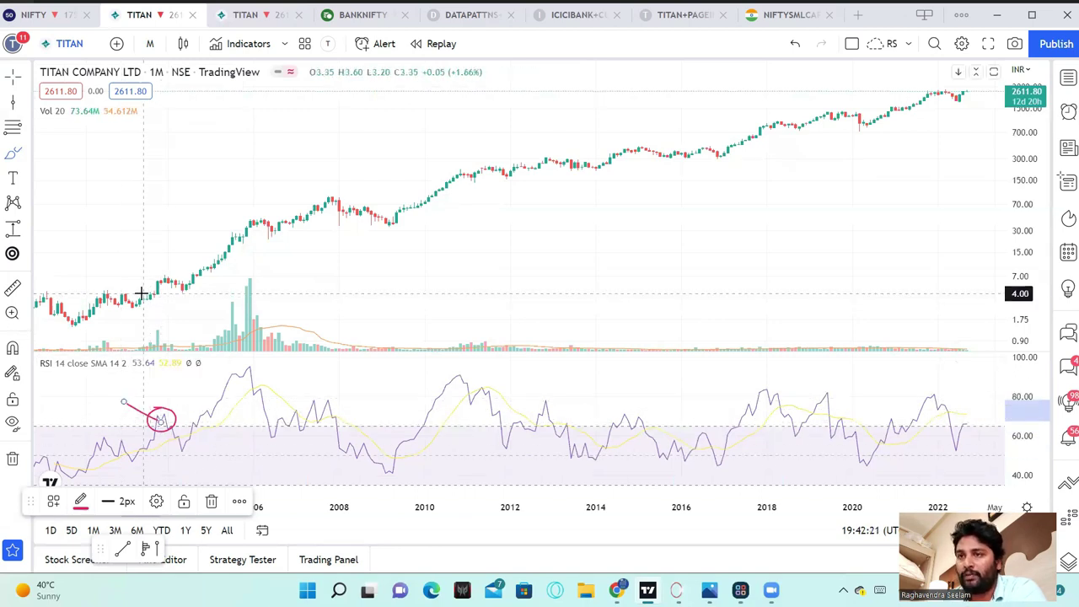
- Circle the 2004 candles in red and draw a rising RSI support line out to 2022
{"action": "mouse_move", "coordinate": [153, 278]}
{"action": "left_mouse_down"}
{"action": "mouse_move", "coordinate": [165, 300]}
{"action": "mouse_move", "coordinate": [135, 264]}
{"action": "left_mouse_up"}
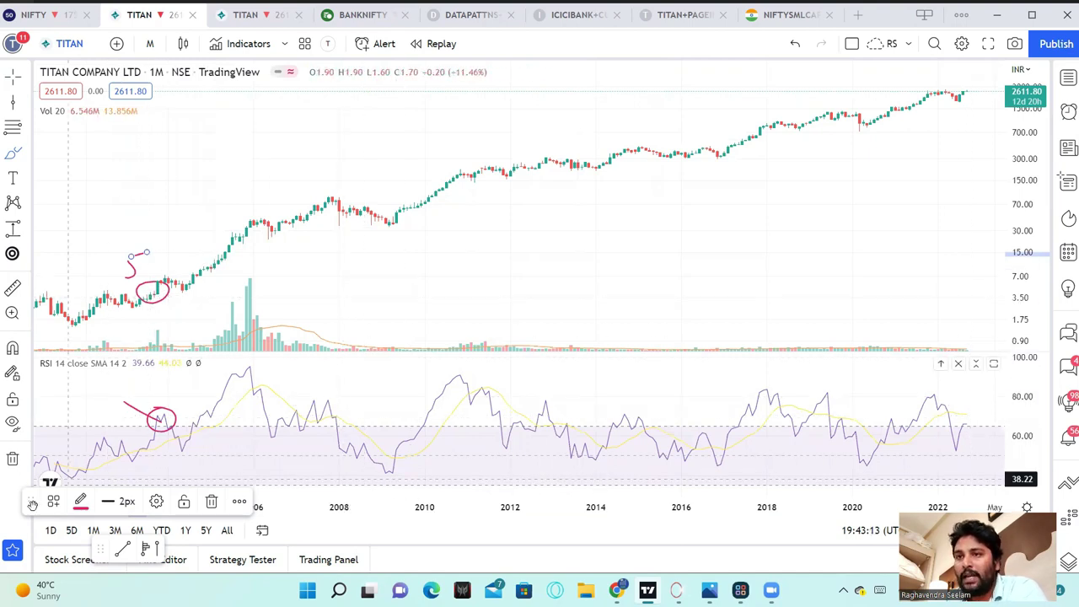
{"action": "left_click_drag", "start_coordinate": [30, 500], "coordinate": [31, 412]}
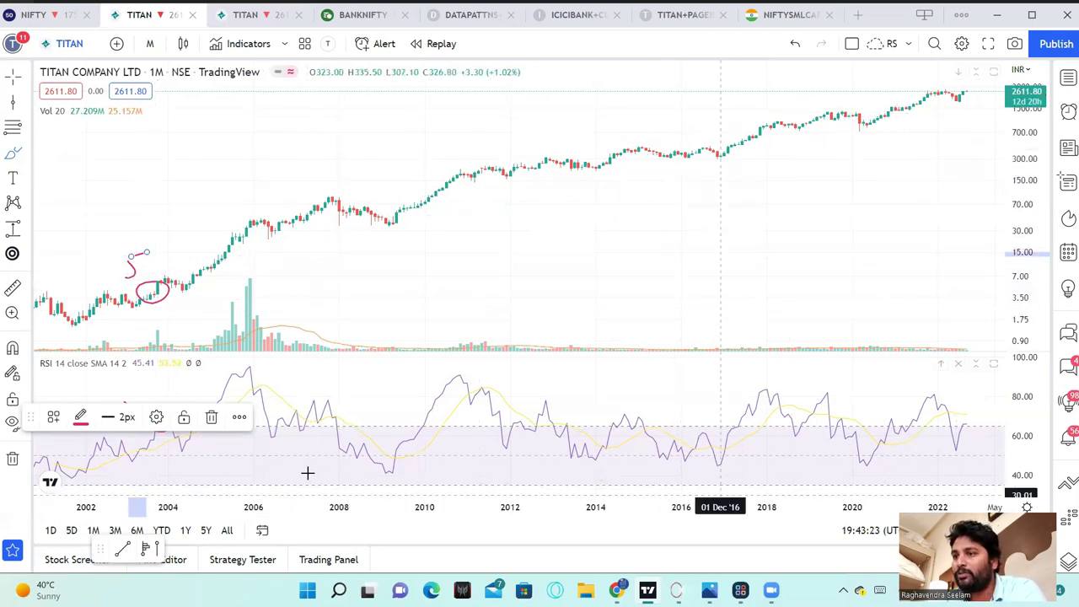
{"action": "left_click_drag", "start_coordinate": [134, 468], "coordinate": [319, 479]}
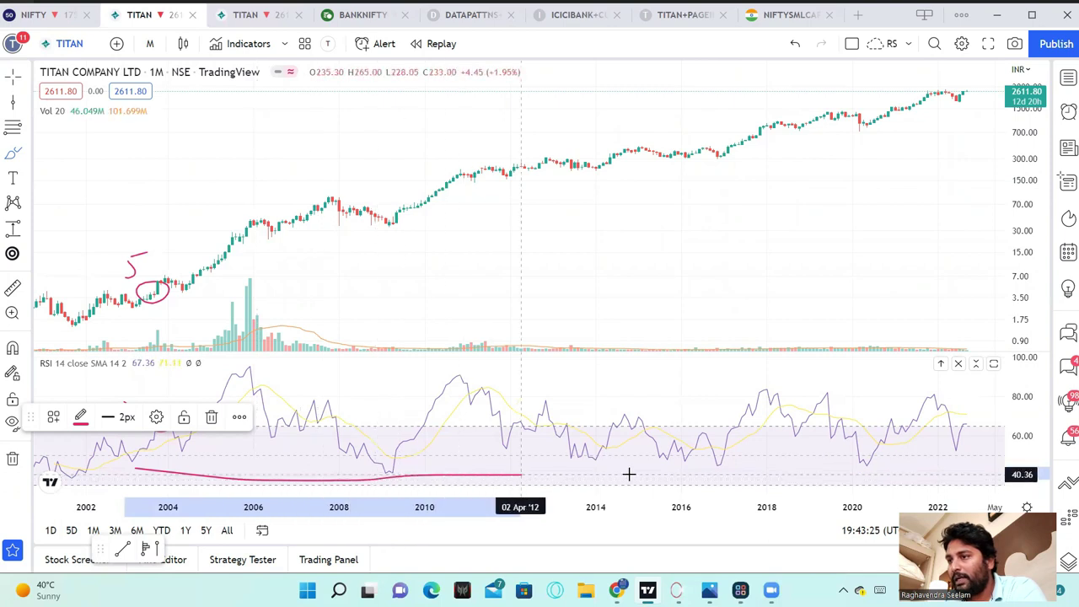
{"action": "left_click_drag", "start_coordinate": [629, 474], "coordinate": [963, 459]}
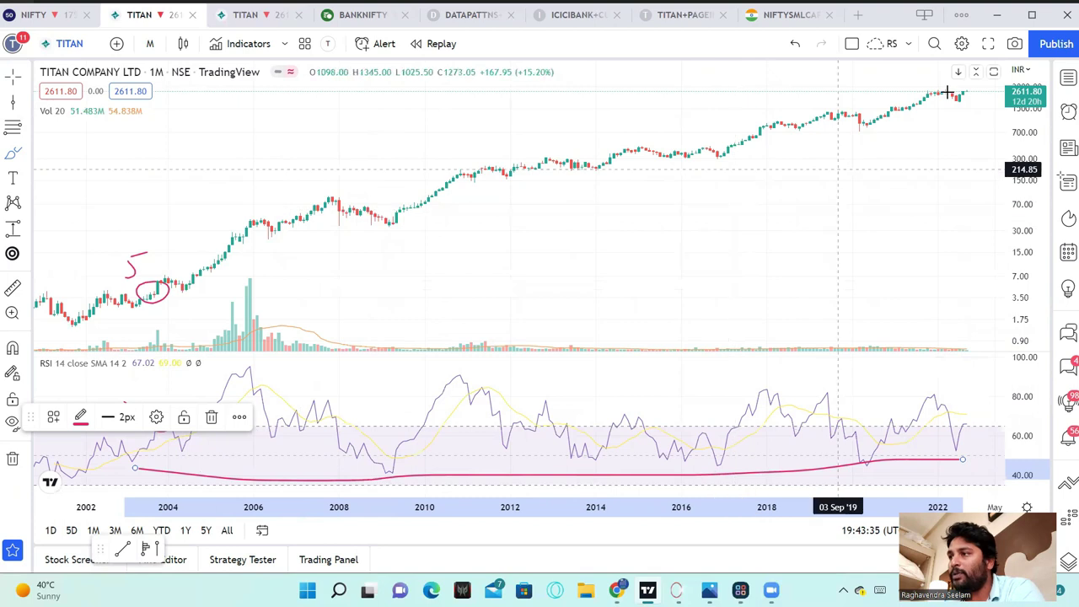
- Circle the latest candles, write numbers beneath them, then remove all 11 drawings
{"action": "mouse_move", "coordinate": [958, 90]}
{"action": "left_mouse_down"}
{"action": "mouse_move", "coordinate": [935, 87]}
{"action": "mouse_move", "coordinate": [963, 99]}
{"action": "mouse_move", "coordinate": [960, 86]}
{"action": "left_mouse_up"}
{"action": "mouse_move", "coordinate": [903, 163]}
{"action": "left_mouse_down"}
{"action": "mouse_move", "coordinate": [899, 202]}
{"action": "mouse_move", "coordinate": [934, 213]}
{"action": "left_mouse_up"}
{"action": "mouse_move", "coordinate": [937, 160]}
{"action": "left_mouse_down"}
{"action": "mouse_move", "coordinate": [943, 172]}
{"action": "mouse_move", "coordinate": [979, 154]}
{"action": "left_mouse_up"}
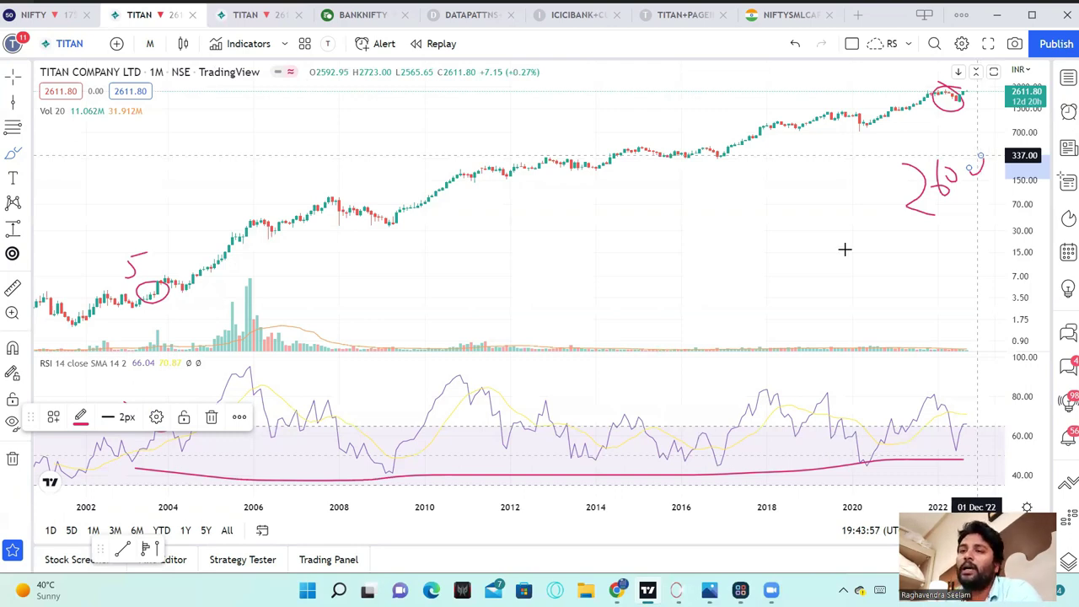
{"action": "left_click", "coordinate": [12, 457]}
{"action": "left_click", "coordinate": [77, 455]}
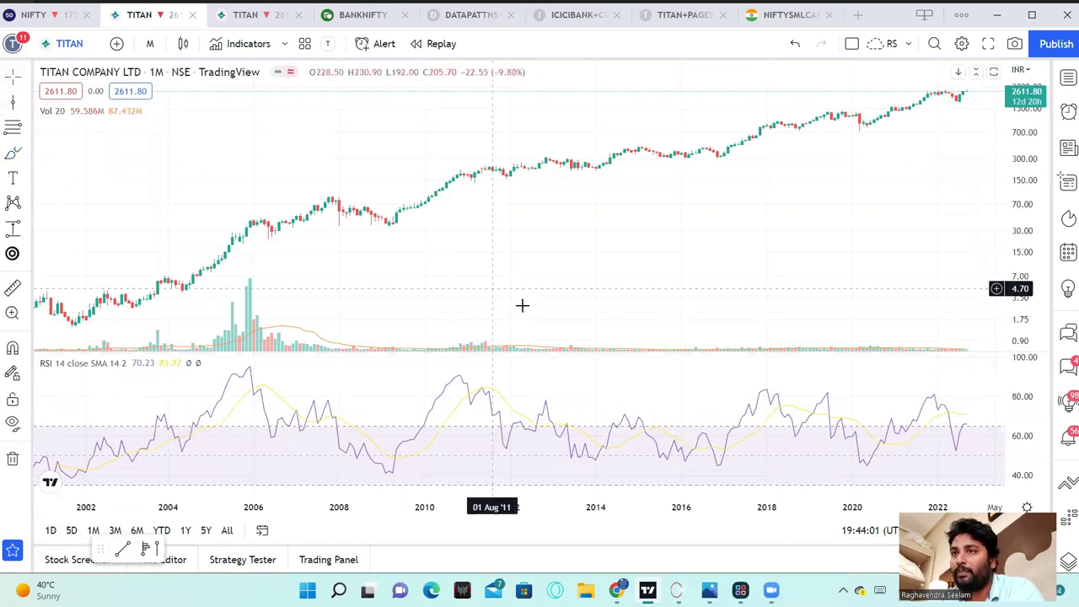
- Zoom in on 2015 onward, view the price briefly as a line, then return to candles
{"action": "scroll", "coordinate": [522, 307], "scroll_direction": "up", "scroll_amount": 5}
{"action": "scroll", "coordinate": [523, 307], "scroll_direction": "up", "scroll_amount": 2}
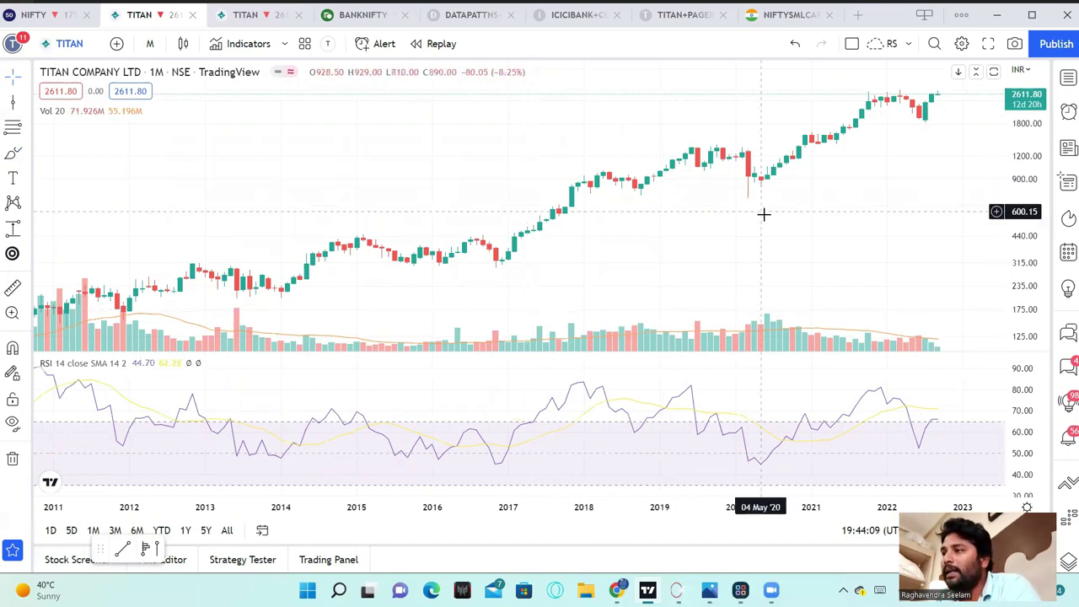
{"action": "scroll", "coordinate": [809, 212], "scroll_direction": "up", "scroll_amount": 5}
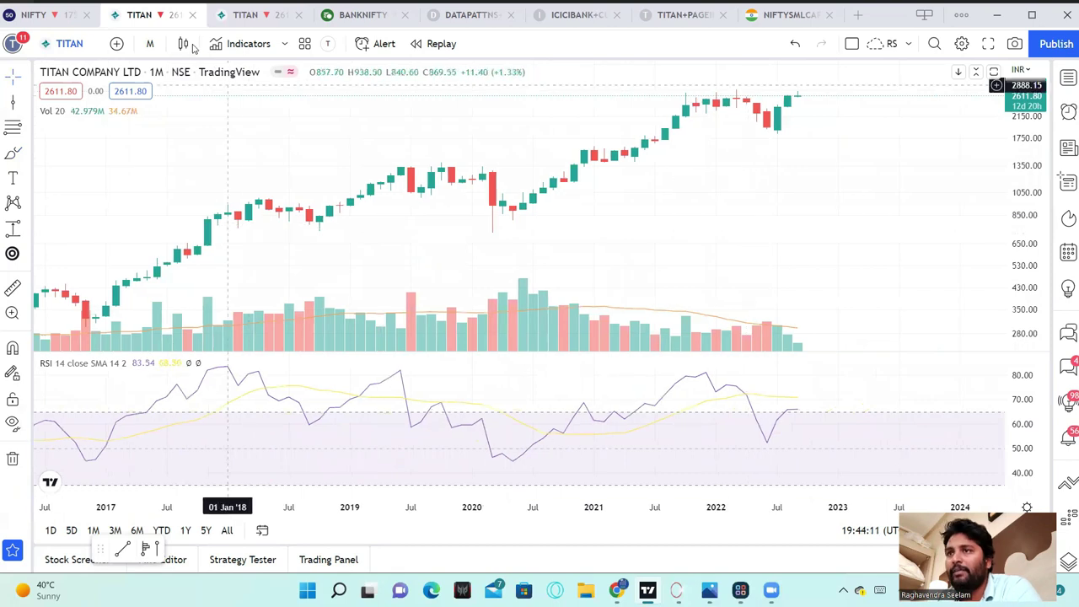
{"action": "left_click", "coordinate": [183, 43]}
{"action": "left_click", "coordinate": [215, 186]}
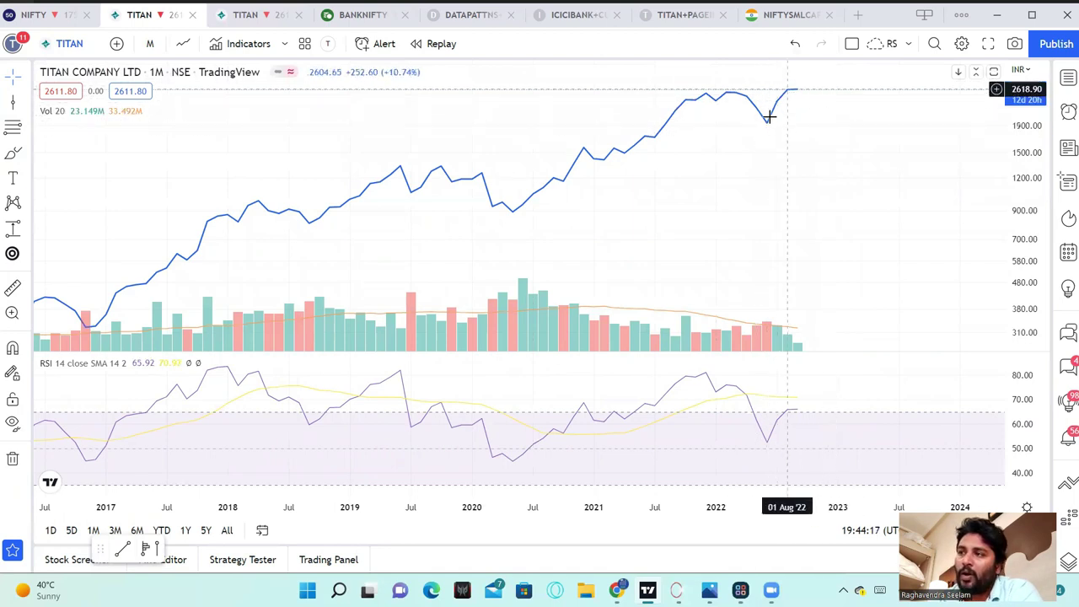
{"action": "left_click", "coordinate": [183, 43]}
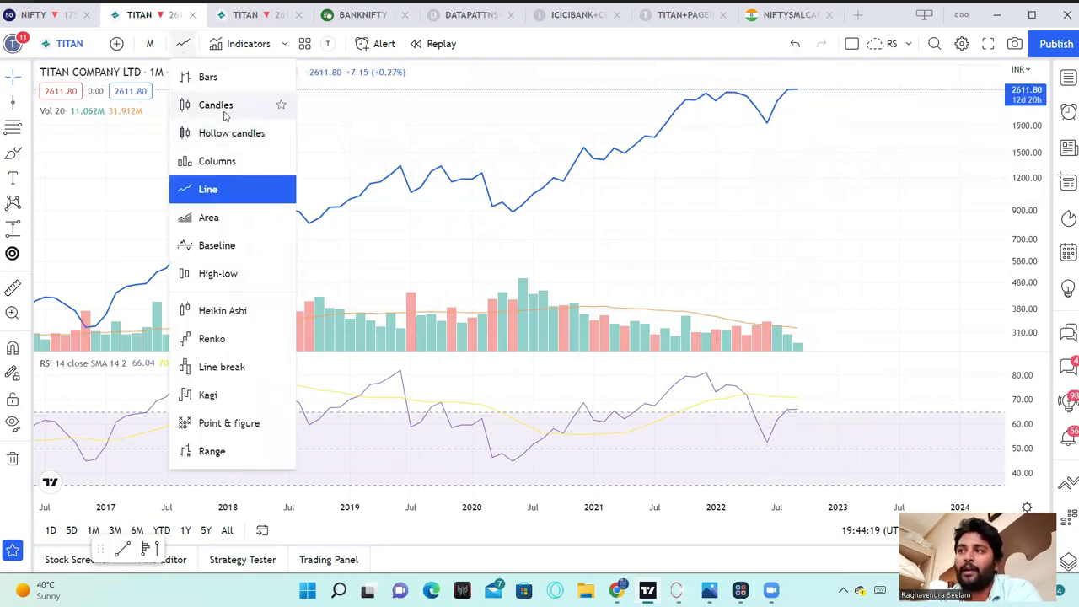
{"action": "left_click", "coordinate": [215, 105]}
{"action": "scroll", "coordinate": [692, 270], "scroll_direction": "down", "scroll_amount": 2}
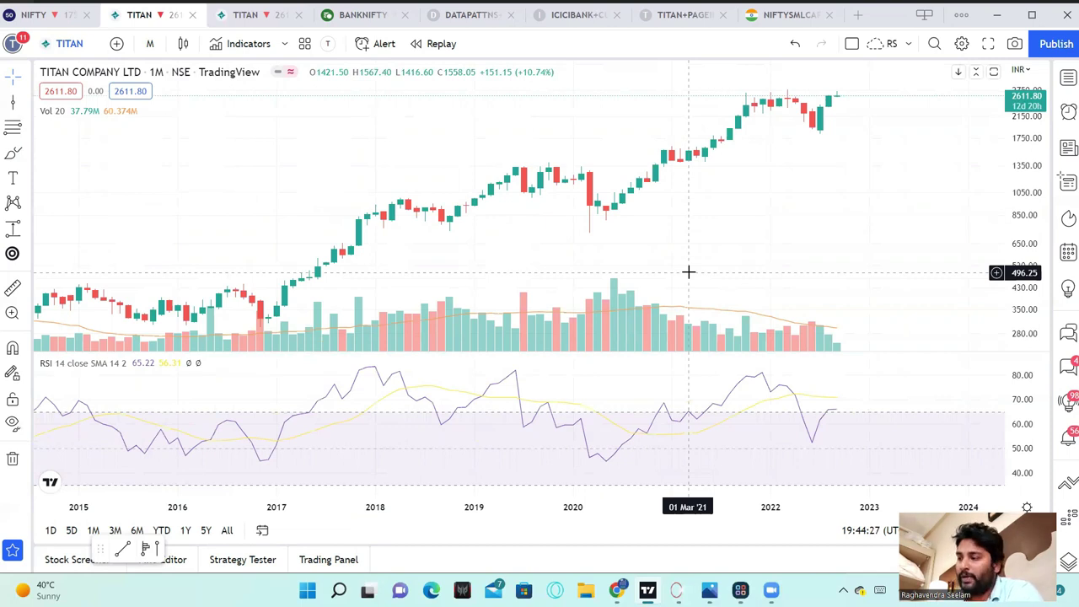
- Switch to 1W weekly candles, zoom out, and circle the RSI peak near 60
{"action": "left_click", "coordinate": [150, 43]}
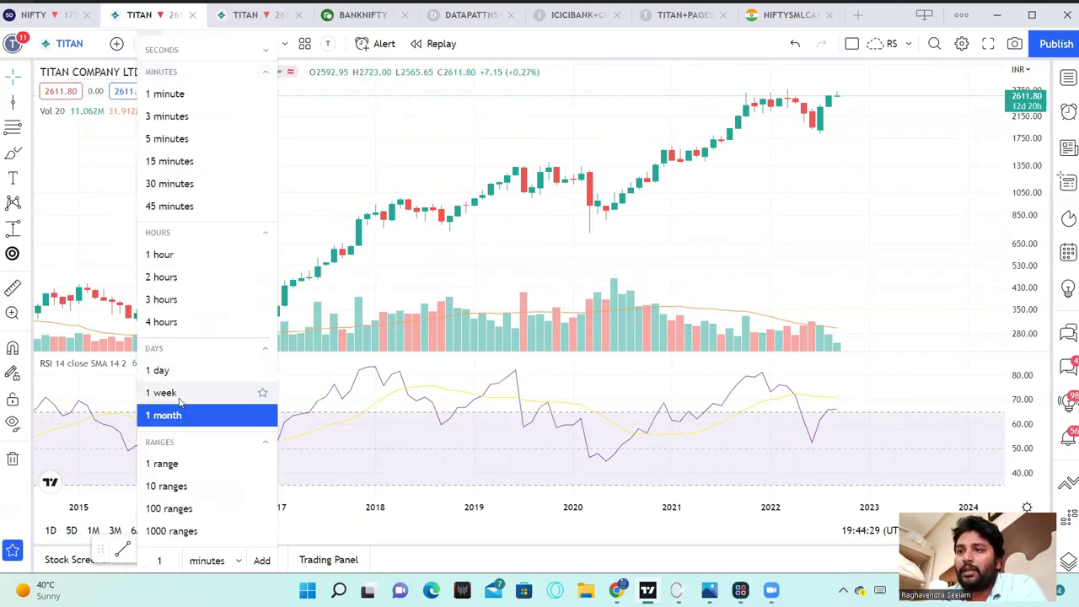
{"action": "left_click", "coordinate": [179, 395]}
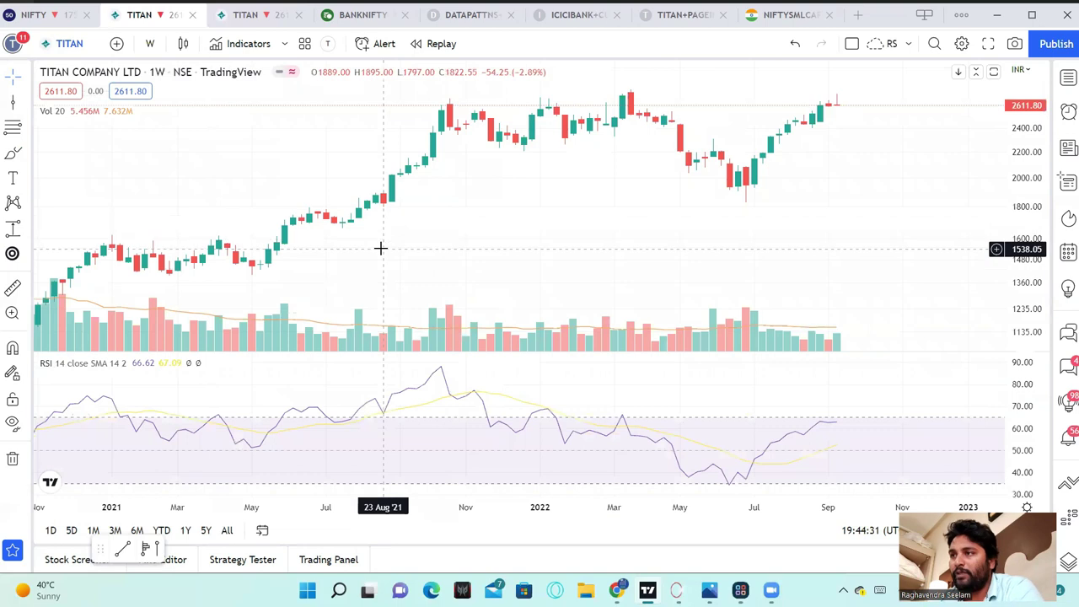
{"action": "scroll", "coordinate": [380, 247], "scroll_direction": "down", "scroll_amount": 5}
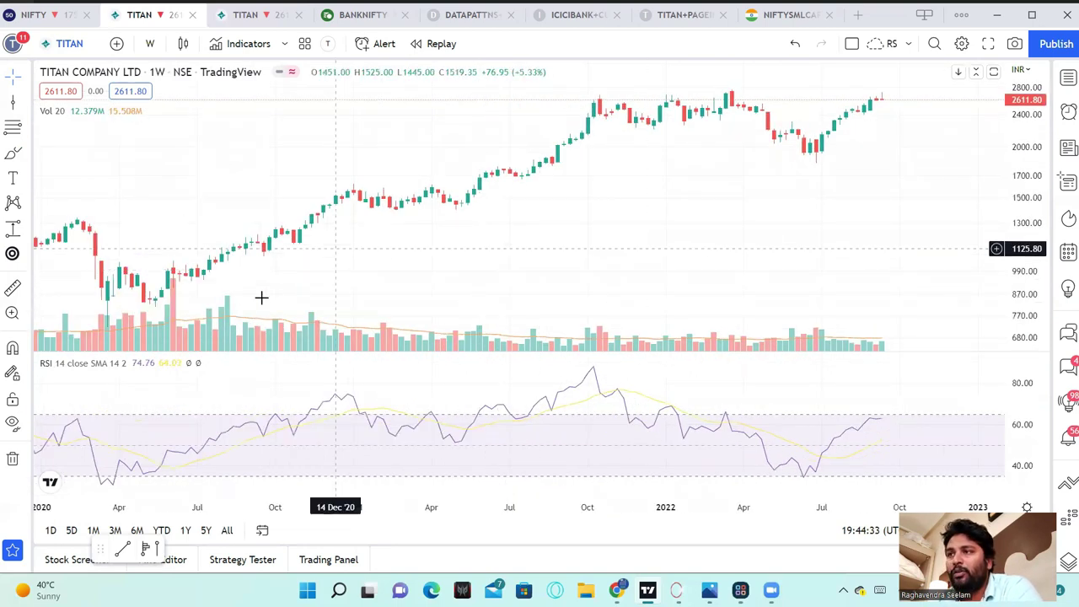
{"action": "scroll", "coordinate": [231, 277], "scroll_direction": "down", "scroll_amount": 2}
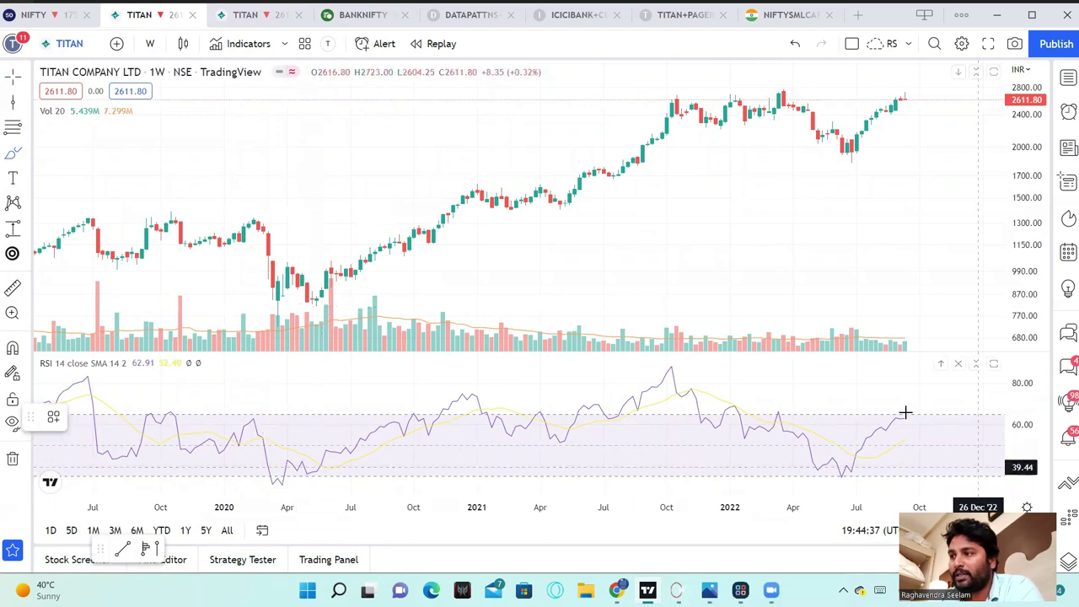
{"action": "left_click_drag", "start_coordinate": [929, 426], "coordinate": [884, 414]}
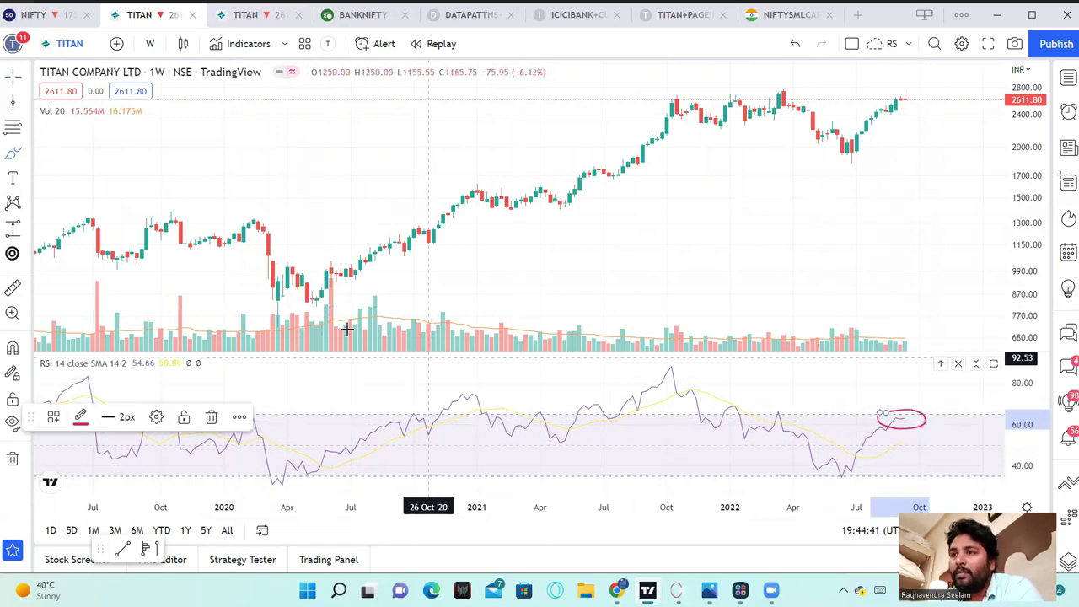
- Brush the rising trendline from June 2020, the early-2021 consolidation box, and the broadening pattern
{"action": "left_click_drag", "start_coordinate": [319, 299], "coordinate": [610, 165]}
{"action": "mouse_move", "coordinate": [476, 187]}
{"action": "left_mouse_down"}
{"action": "mouse_move", "coordinate": [579, 187]}
{"action": "mouse_move", "coordinate": [480, 212]}
{"action": "left_mouse_up"}
{"action": "left_click_drag", "start_coordinate": [322, 295], "coordinate": [479, 189]}
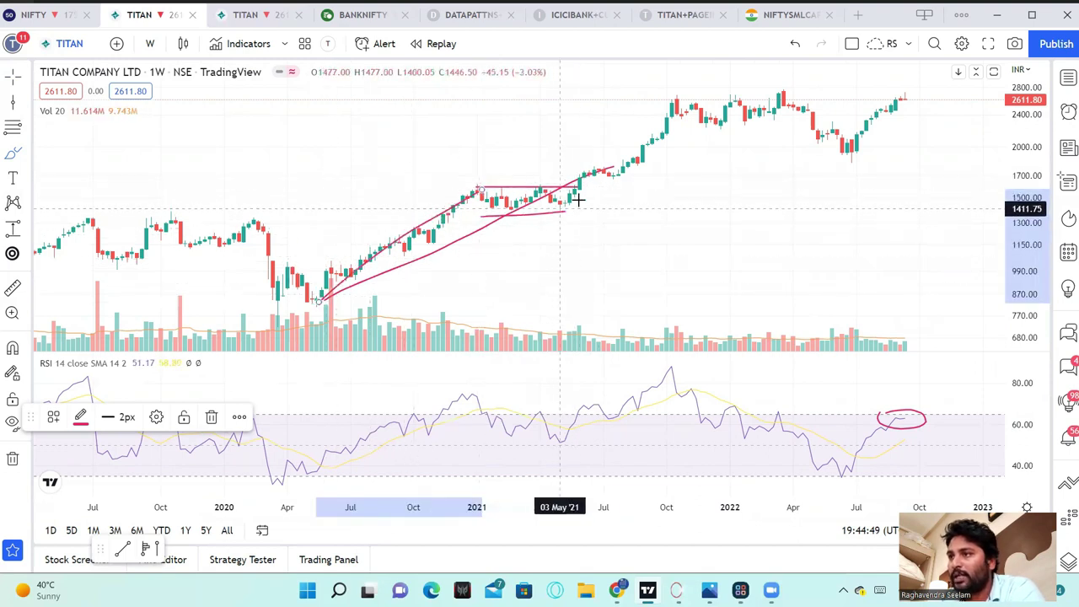
{"action": "mouse_move", "coordinate": [564, 213]}
{"action": "left_mouse_down"}
{"action": "mouse_move", "coordinate": [670, 95]}
{"action": "mouse_move", "coordinate": [785, 77]}
{"action": "mouse_move", "coordinate": [674, 98]}
{"action": "left_mouse_up"}
{"action": "left_click_drag", "start_coordinate": [817, 91], "coordinate": [915, 89]}
{"action": "left_click_drag", "start_coordinate": [675, 130], "coordinate": [880, 159]}
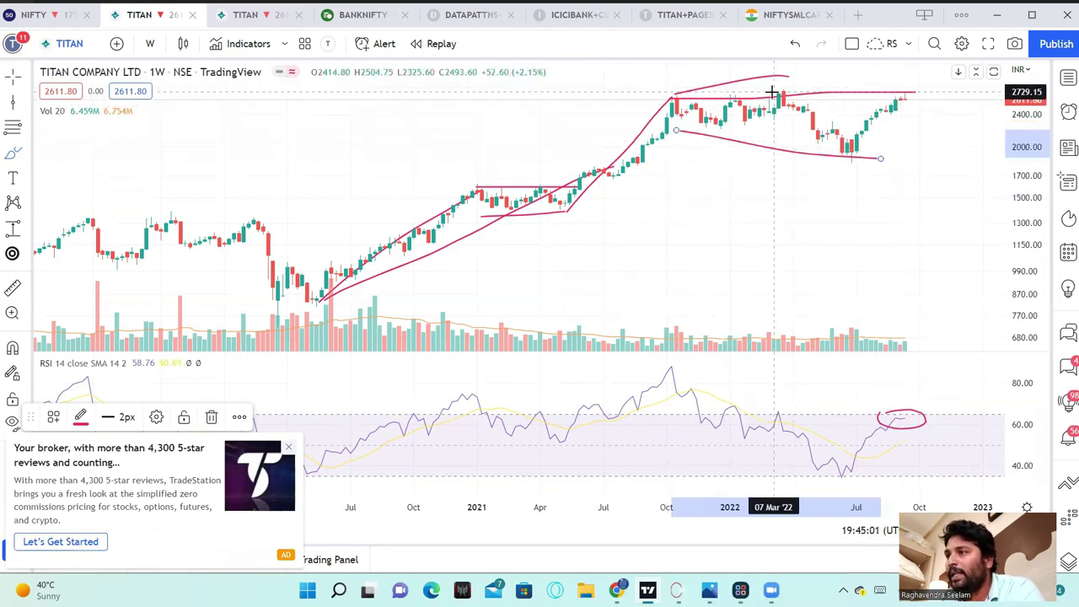
{"action": "mouse_move", "coordinate": [772, 88]}
{"action": "left_mouse_down"}
{"action": "mouse_move", "coordinate": [910, 90]}
{"action": "mouse_move", "coordinate": [902, 72]}
{"action": "mouse_move", "coordinate": [918, 89]}
{"action": "left_mouse_up"}
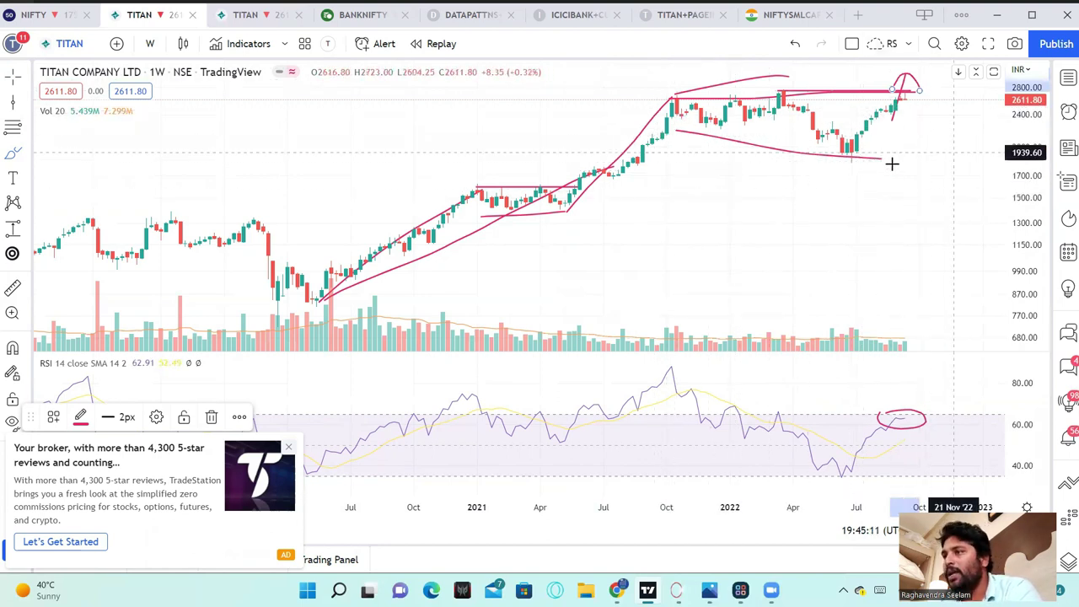
{"action": "scroll", "coordinate": [848, 234], "scroll_direction": "up", "scroll_amount": 2}
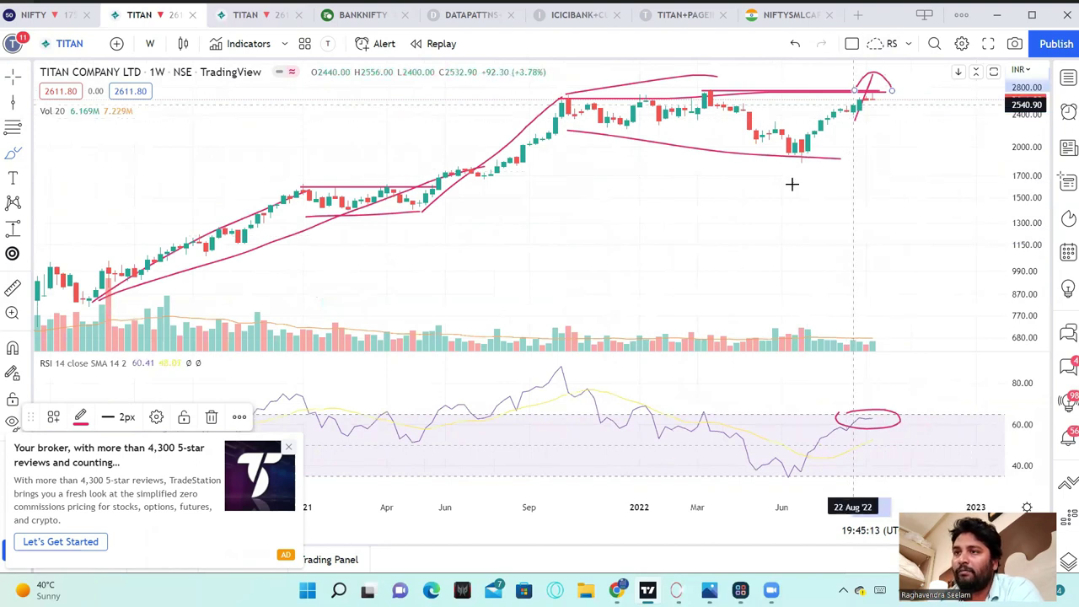
- Switch to 1D daily candles, dismiss the ads, and remove all 13 drawings
{"action": "left_click", "coordinate": [149, 43]}
{"action": "left_click", "coordinate": [193, 368]}
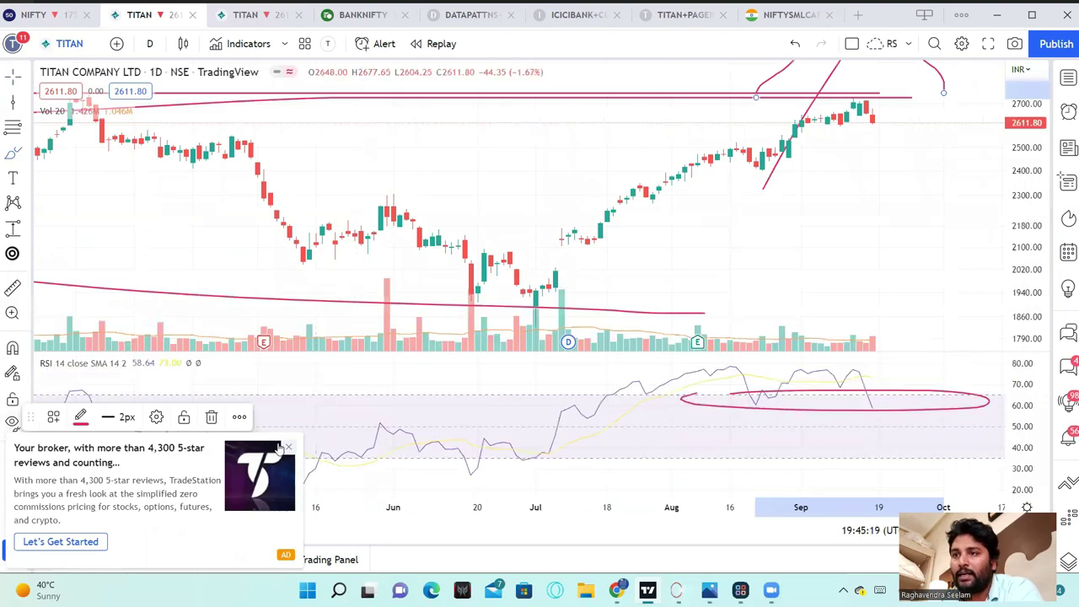
{"action": "left_click", "coordinate": [288, 447]}
{"action": "left_click", "coordinate": [766, 117]}
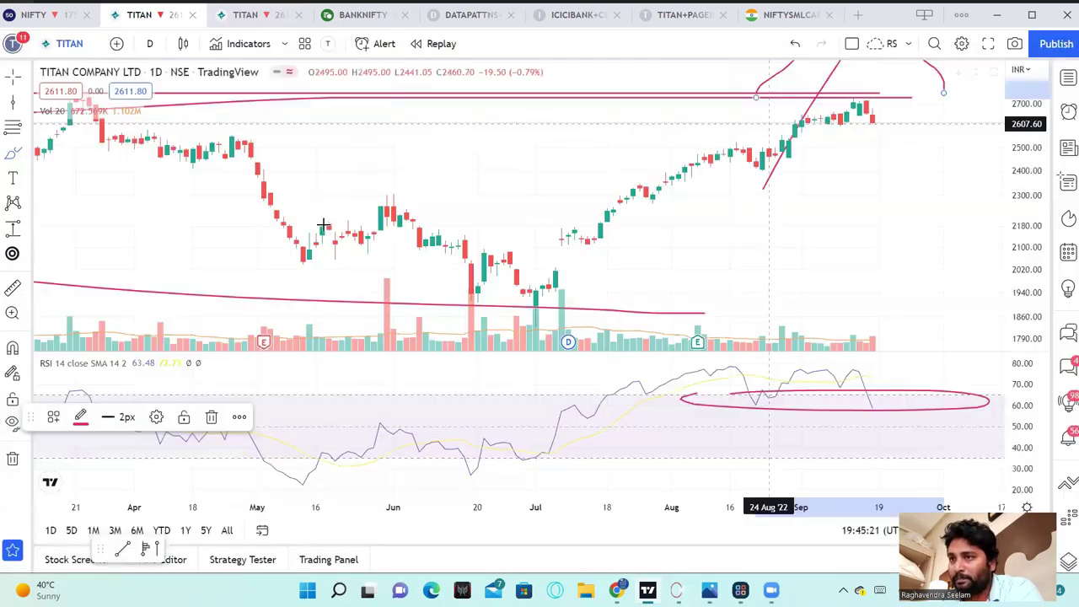
{"action": "left_click", "coordinate": [13, 458]}
{"action": "left_click", "coordinate": [83, 456]}
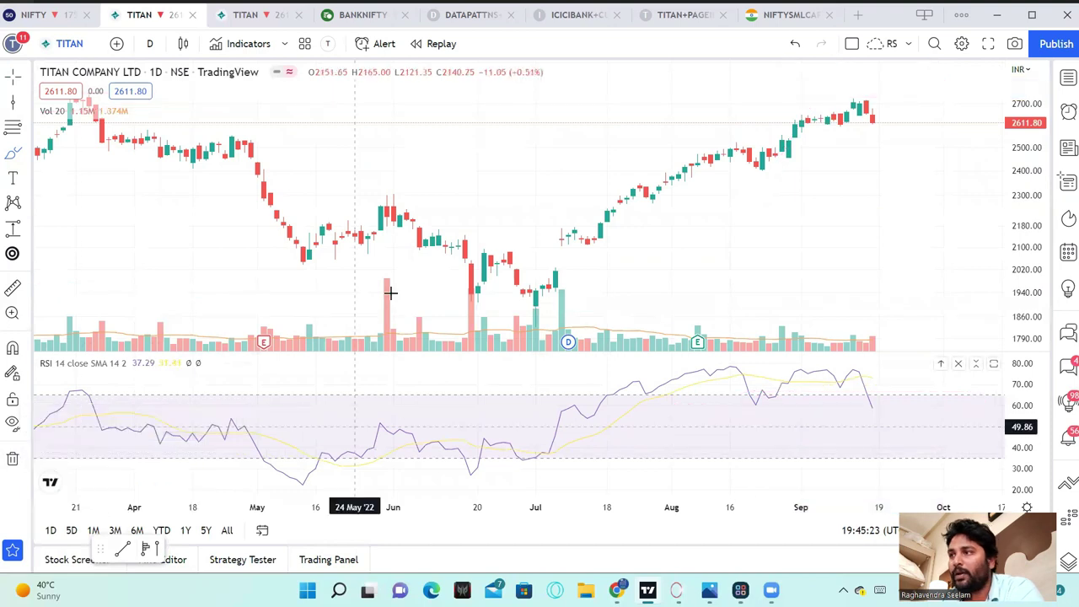
{"action": "scroll", "coordinate": [505, 240], "scroll_direction": "down", "scroll_amount": 5}
{"action": "scroll", "coordinate": [521, 233], "scroll_direction": "down", "scroll_amount": 1}
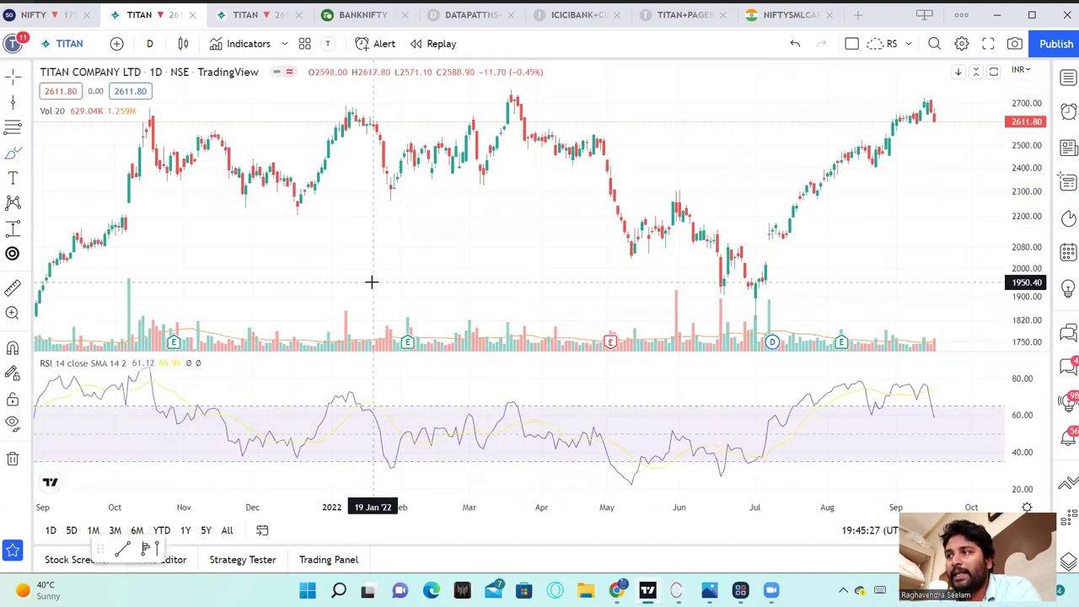
{"action": "scroll", "coordinate": [421, 282], "scroll_direction": "down", "scroll_amount": 1}
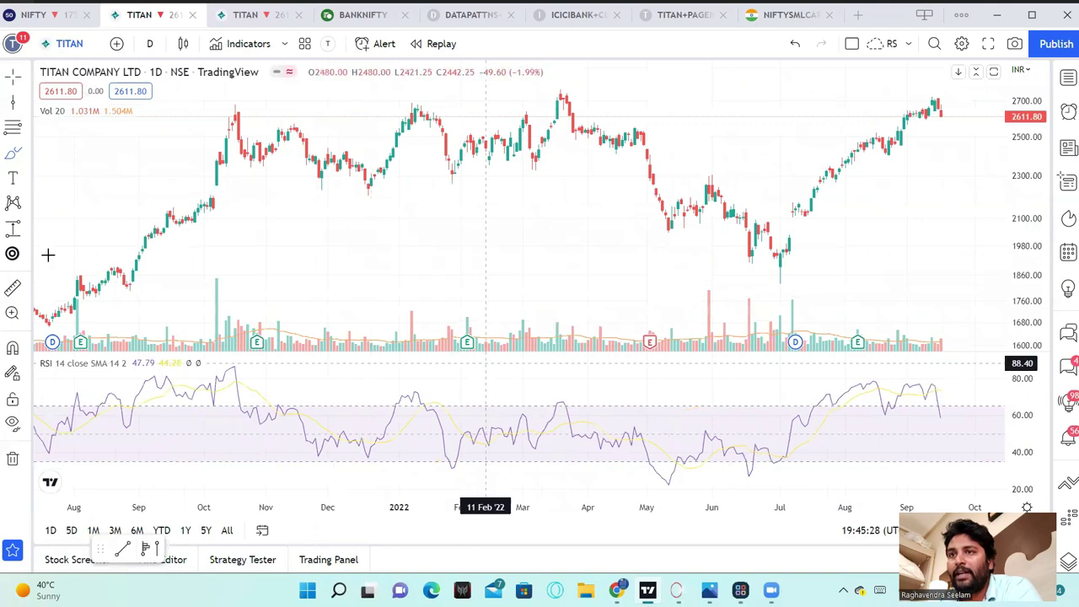
- Draw a parallel resistance channel across the highs from October 2021 to September 2022
{"action": "left_click", "coordinate": [27, 104]}
{"action": "left_click", "coordinate": [110, 383]}
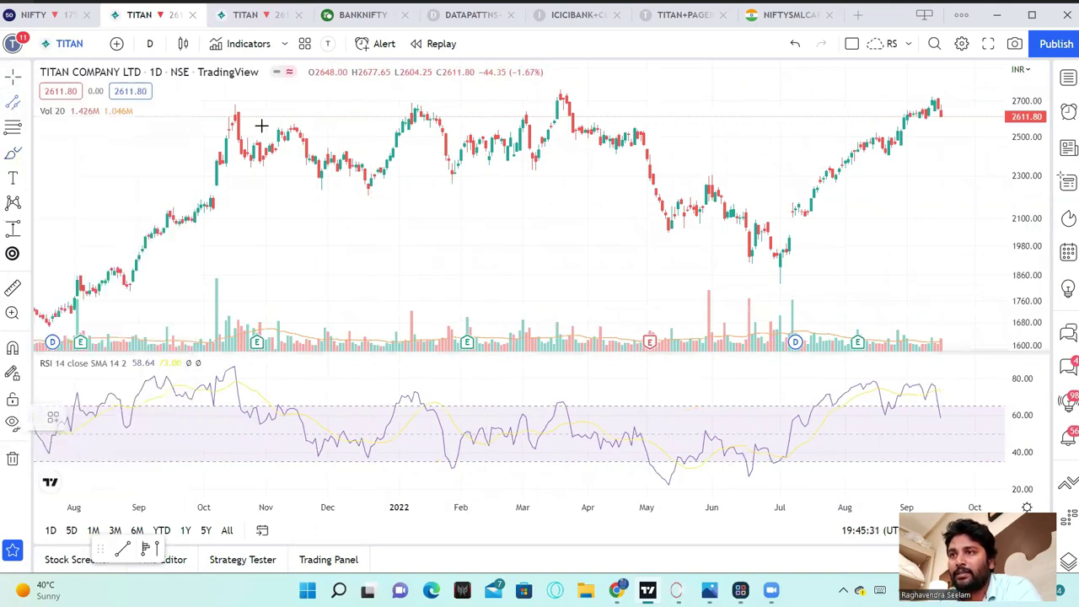
{"action": "left_click", "coordinate": [210, 110]}
{"action": "left_click", "coordinate": [948, 109]}
{"action": "left_click", "coordinate": [950, 92]}
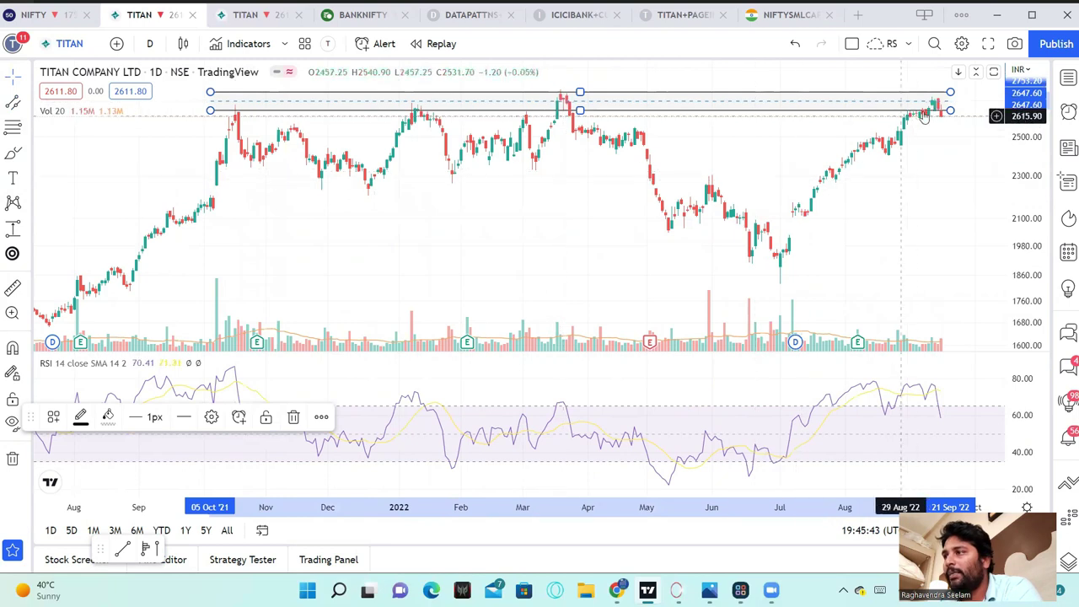
{"action": "left_click", "coordinate": [919, 197]}
- Compress the price scale, shift the chart, and switch to TradePoint's TITAN Point & Figure chart
{"action": "scroll", "coordinate": [920, 197], "scroll_direction": "right", "scroll_amount": 2}
{"action": "left_click_drag", "start_coordinate": [1031, 225], "coordinate": [1033, 238]}
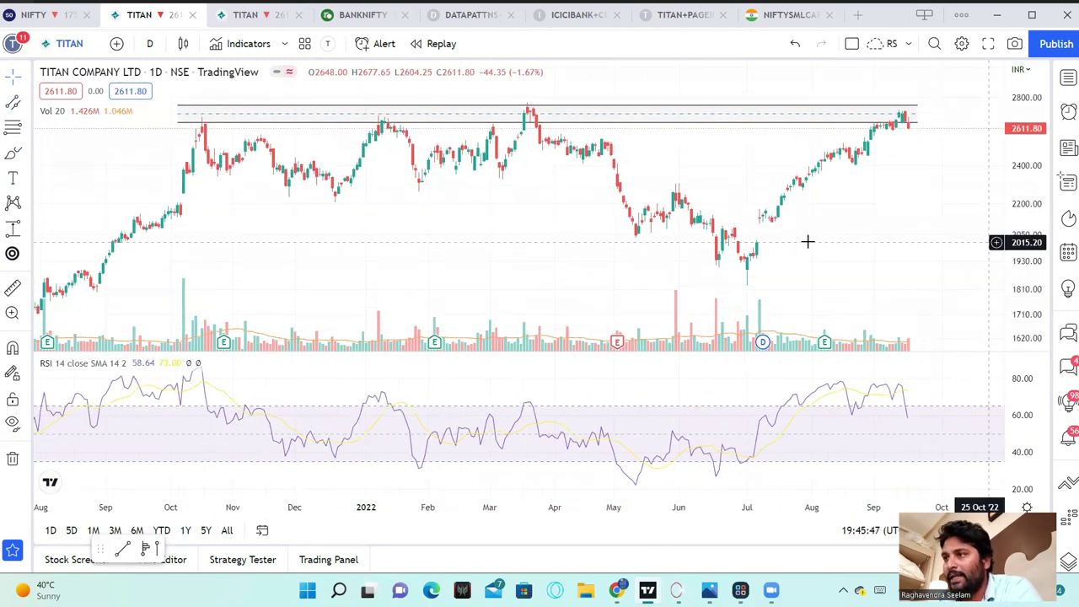
{"action": "left_click_drag", "start_coordinate": [817, 282], "coordinate": [818, 310]}
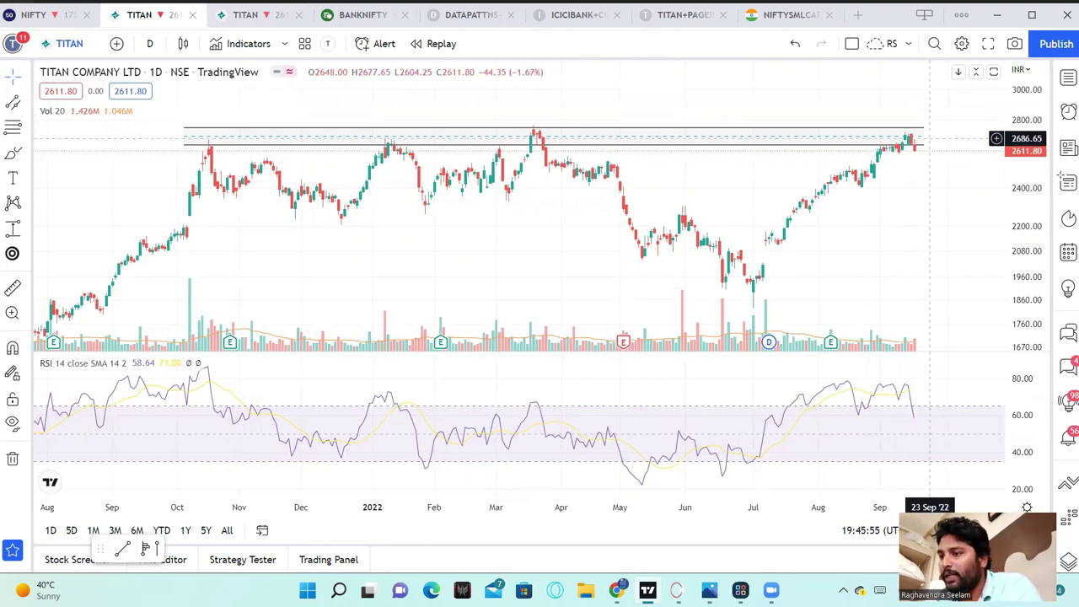
{"action": "key", "text": "alt+Tab"}
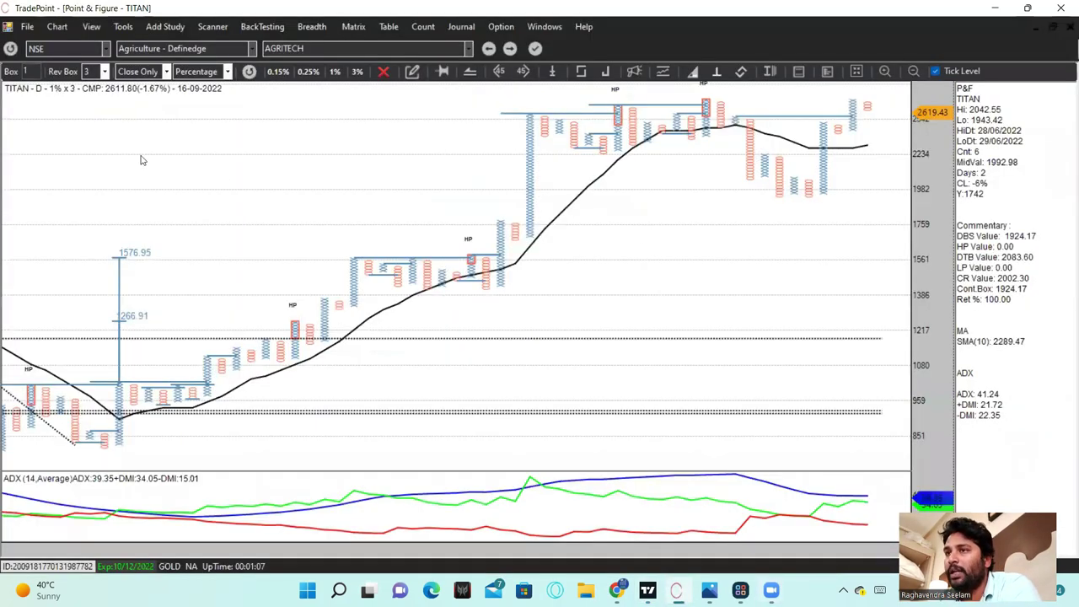
- Scroll TITAN's Point & Figure chart to the recent pullback and rebound columns near 1982–2234
{"action": "scroll", "coordinate": [446, 301], "scroll_direction": "up", "scroll_amount": 4}
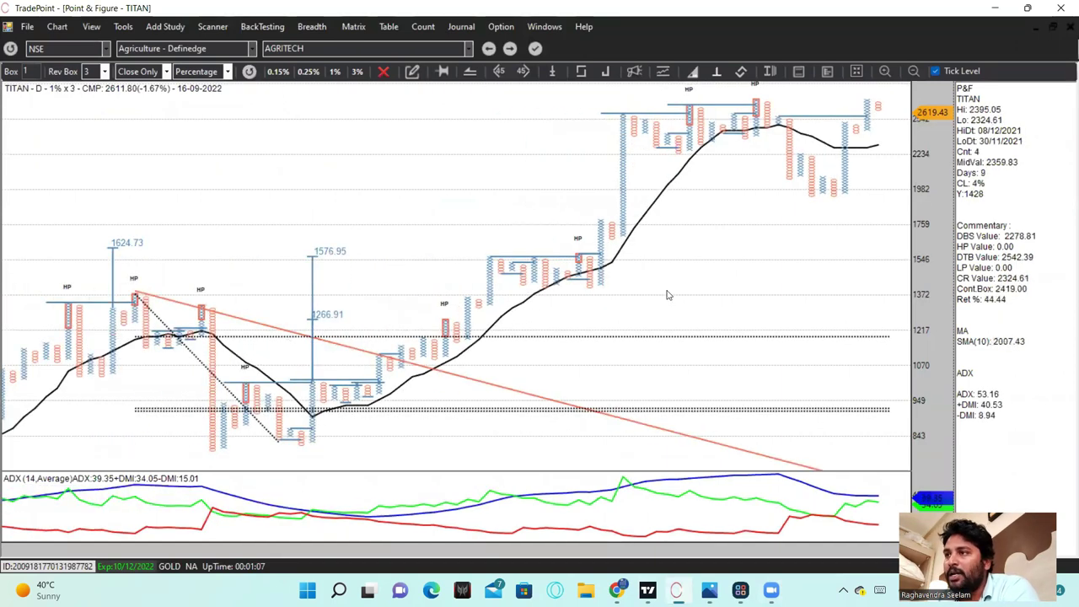
{"action": "scroll", "coordinate": [444, 296], "scroll_direction": "down", "scroll_amount": 2}
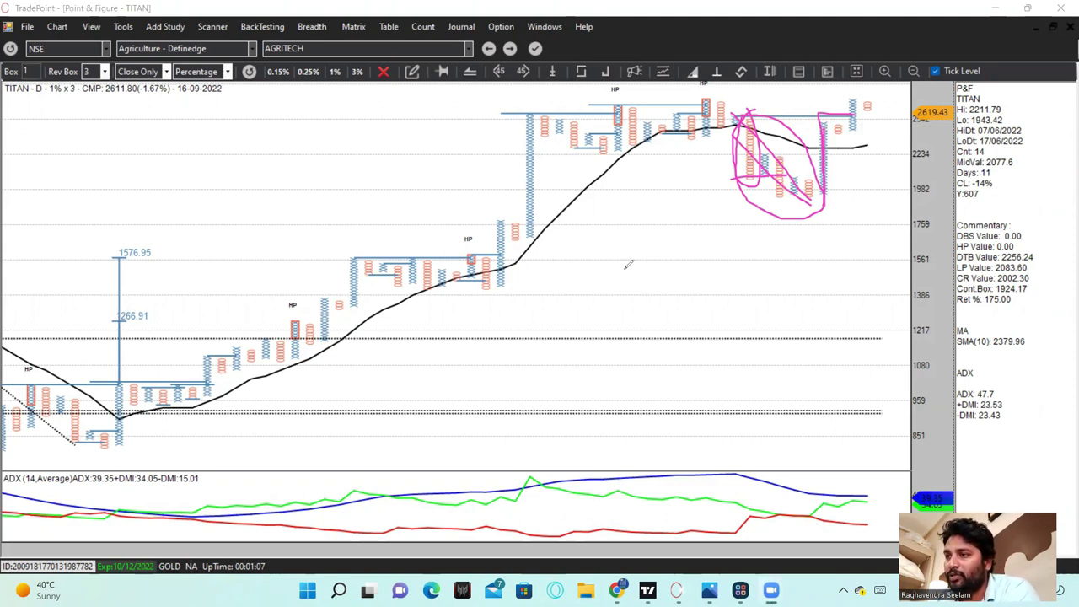
- Handwrite 2726 mid-chart on the Point & Figure chart and draw a box around it
{"action": "mouse_move", "coordinate": [625, 268]}
{"action": "left_mouse_down"}
{"action": "mouse_move", "coordinate": [622, 287]}
{"action": "mouse_move", "coordinate": [639, 268]}
{"action": "mouse_move", "coordinate": [676, 283]}
{"action": "mouse_move", "coordinate": [698, 275]}
{"action": "left_mouse_up"}
{"action": "left_click_drag", "start_coordinate": [641, 308], "coordinate": [721, 288]}
{"action": "mouse_move", "coordinate": [602, 243]}
{"action": "left_mouse_down"}
{"action": "mouse_move", "coordinate": [632, 236]}
{"action": "mouse_move", "coordinate": [703, 281]}
{"action": "left_mouse_up"}
{"action": "mouse_move", "coordinate": [604, 242]}
{"action": "left_mouse_down"}
{"action": "mouse_move", "coordinate": [674, 308]}
{"action": "mouse_move", "coordinate": [701, 301]}
{"action": "left_mouse_up"}
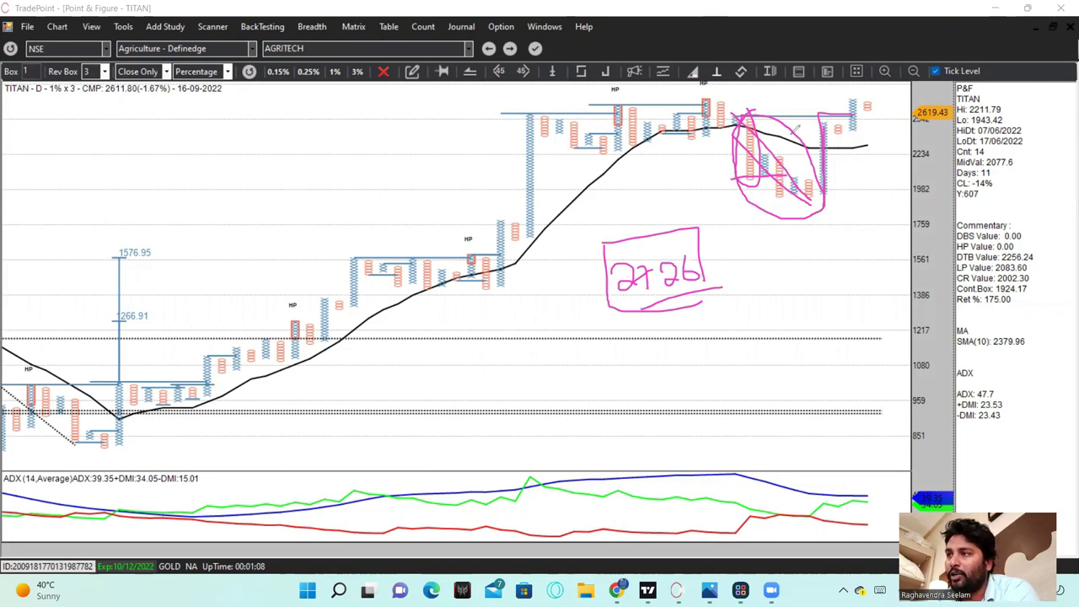
- Erase all hand-drawn annotations, zoom in and out, and return to the TradingView daily chart
{"action": "key", "text": "Escape"}
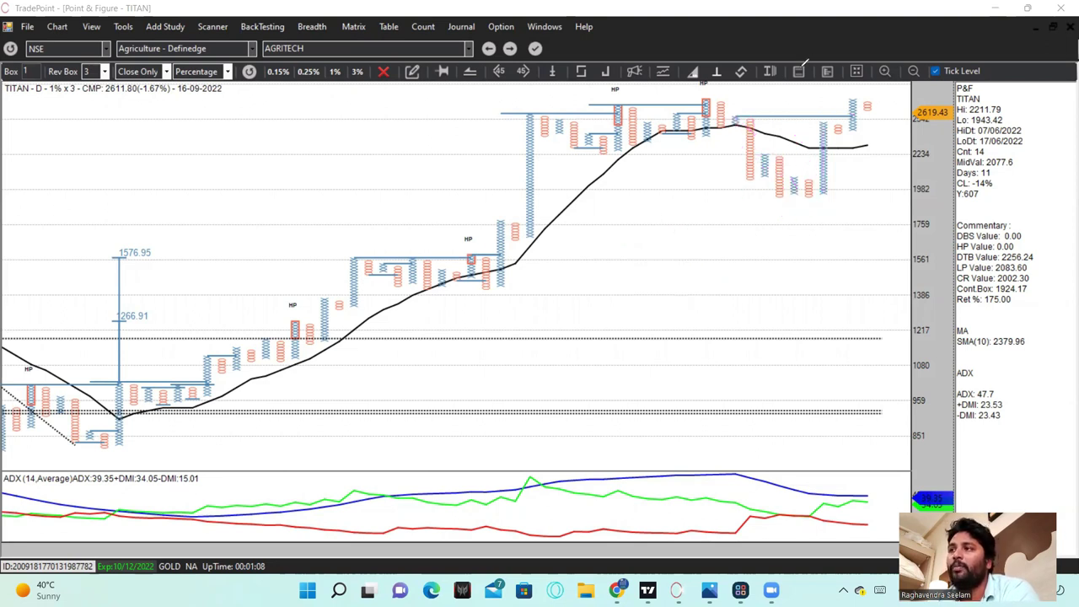
{"action": "mouse_move", "coordinate": [760, 185]}
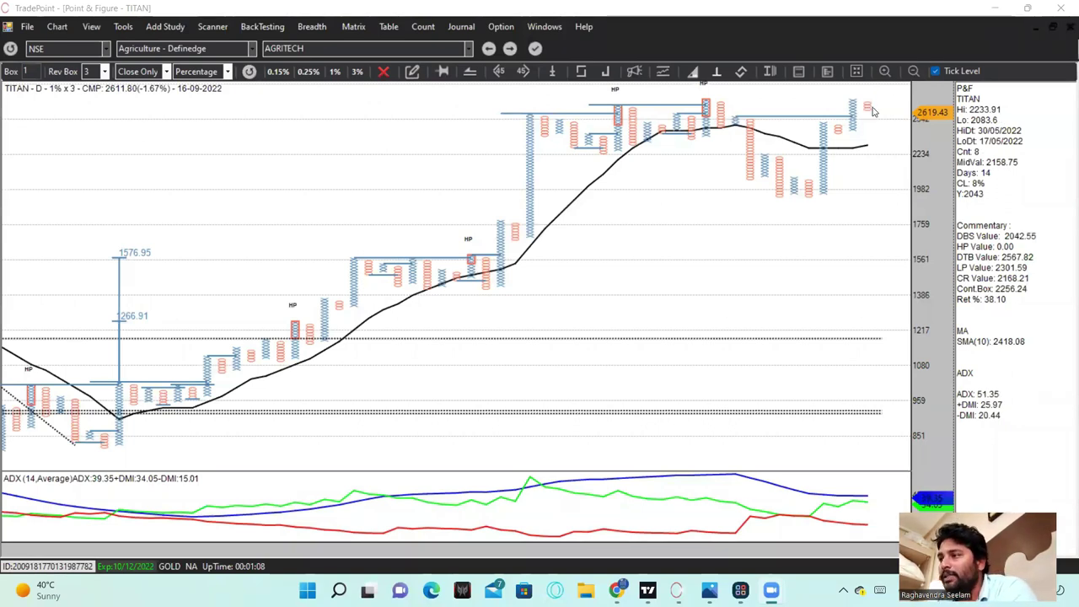
{"action": "scroll", "coordinate": [865, 178], "scroll_direction": "up", "scroll_amount": 3}
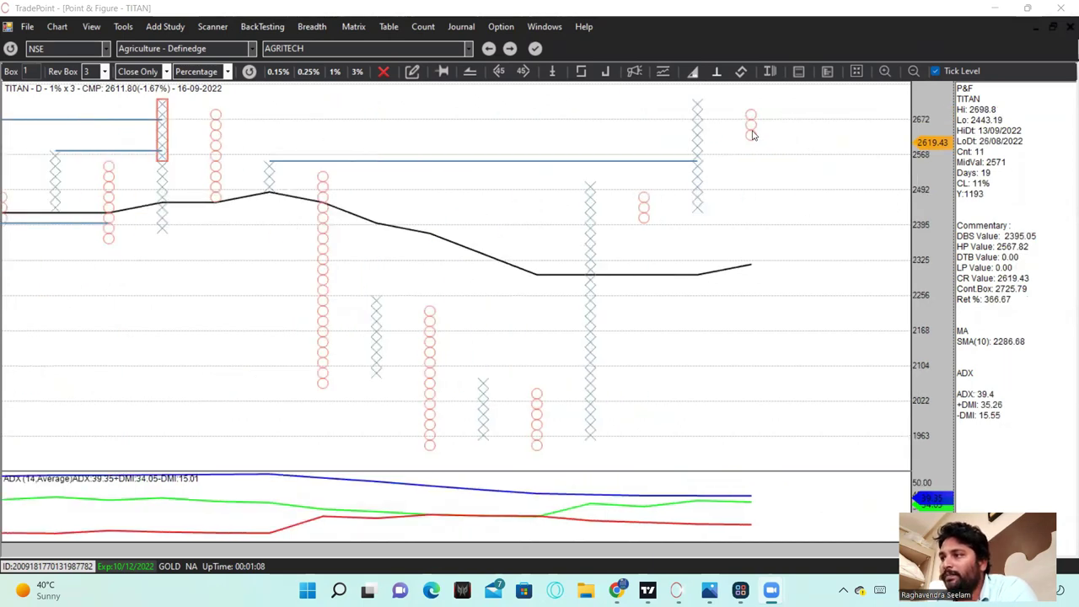
{"action": "scroll", "coordinate": [752, 135], "scroll_direction": "down", "scroll_amount": 3}
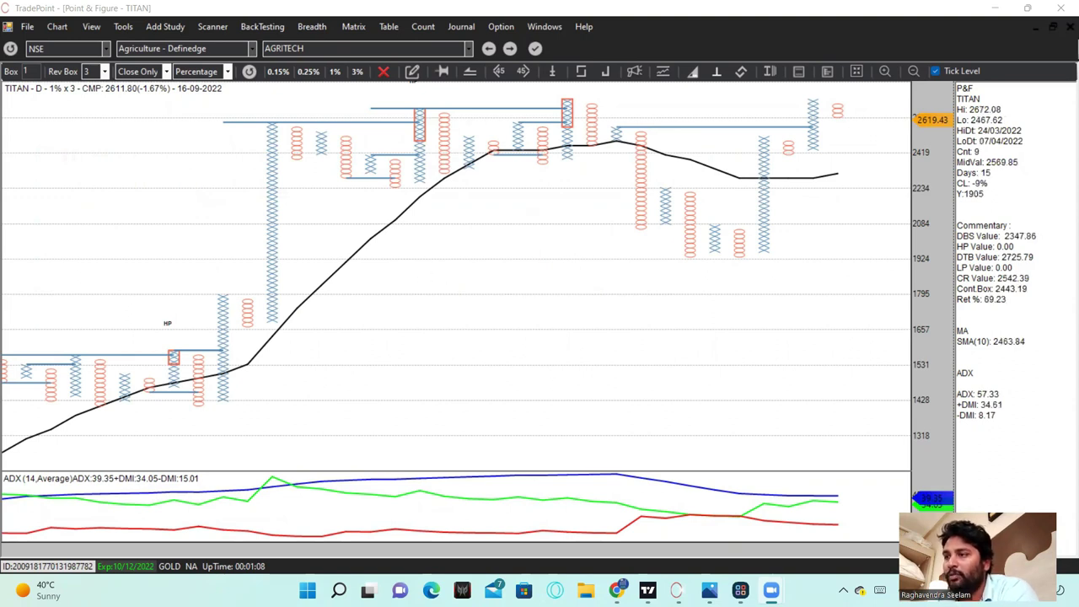
{"action": "key", "text": "alt+Tab"}
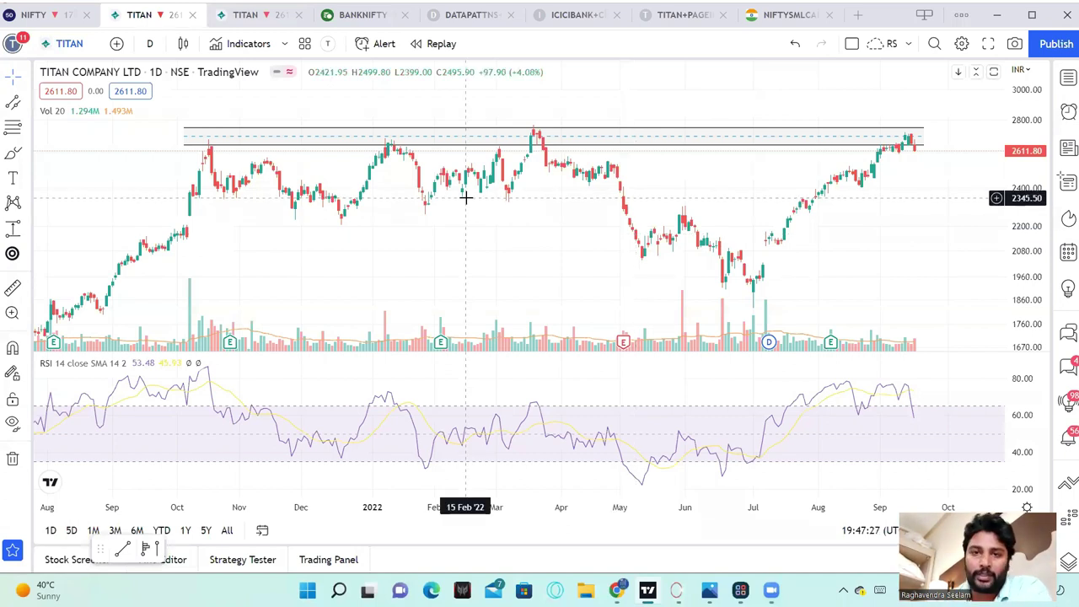
- Open the third browser tab holding TITAN's 1h chart with its drawn horizontal levels
{"action": "left_click", "coordinate": [250, 21]}
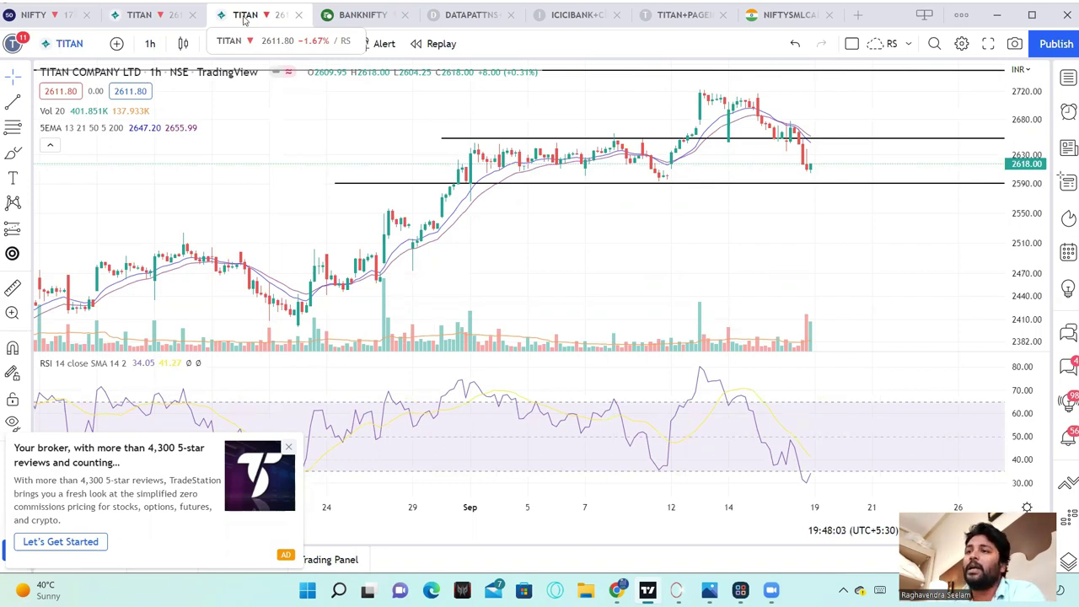
- Dismiss the broker ad and upgrade offer, then lower the support line to about 2590
{"action": "left_click", "coordinate": [289, 450]}
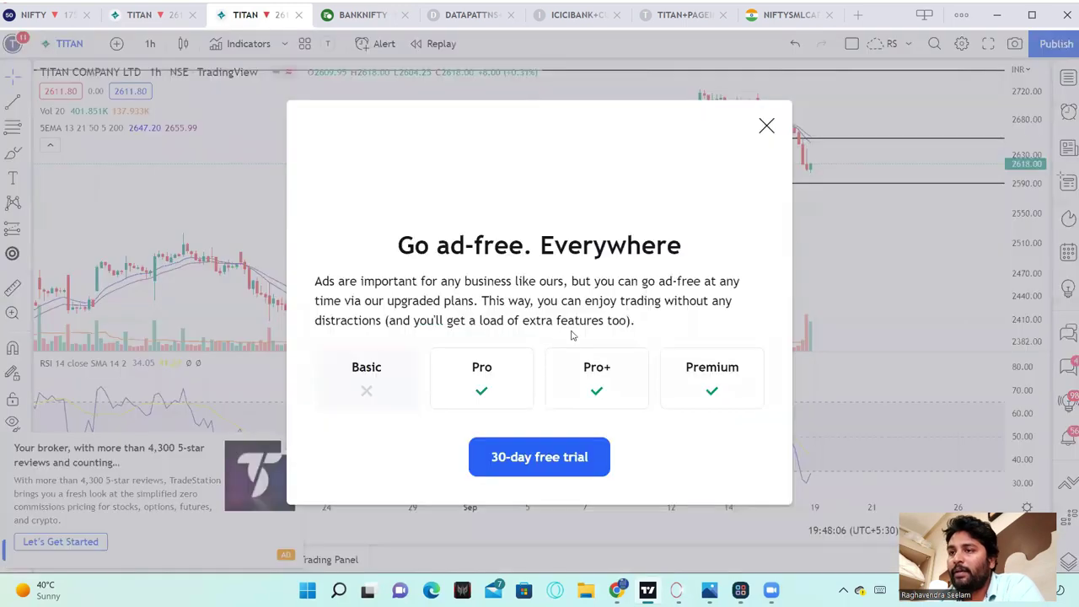
{"action": "left_click", "coordinate": [766, 119]}
{"action": "scroll", "coordinate": [560, 272], "scroll_direction": "up", "scroll_amount": 3}
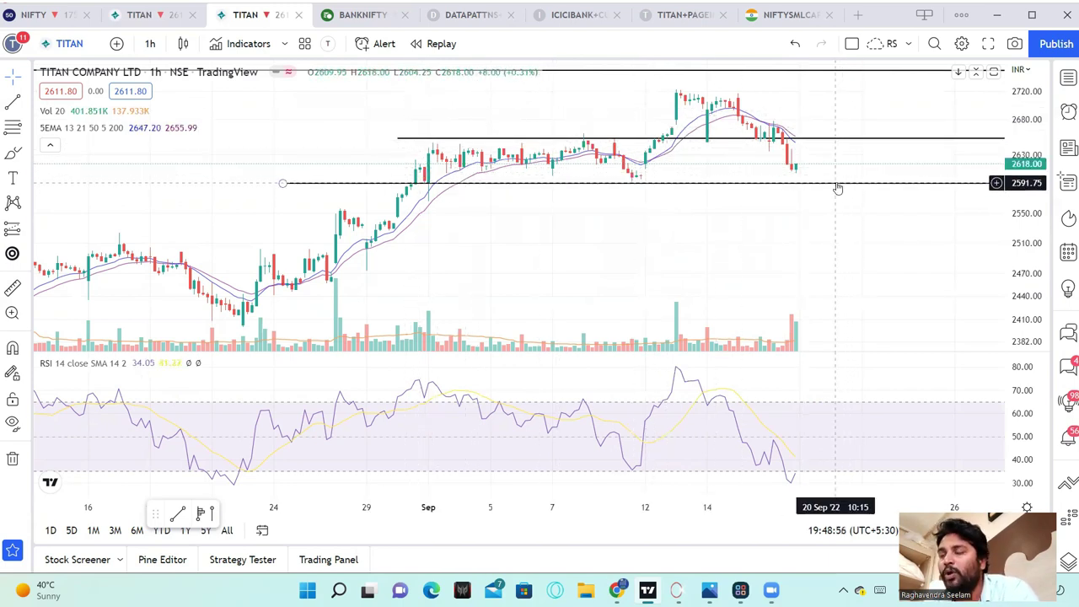
{"action": "left_click_drag", "start_coordinate": [835, 181], "coordinate": [776, 184]}
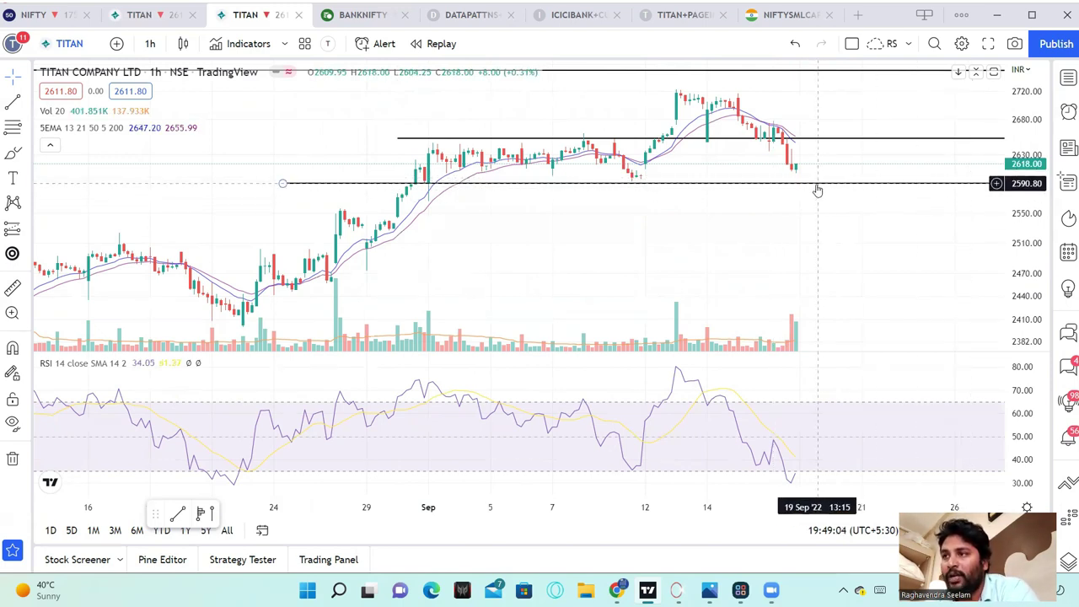
- Add a '2590-2600' text label just beneath the support line, then zoom out
{"action": "left_click", "coordinate": [665, 190]}
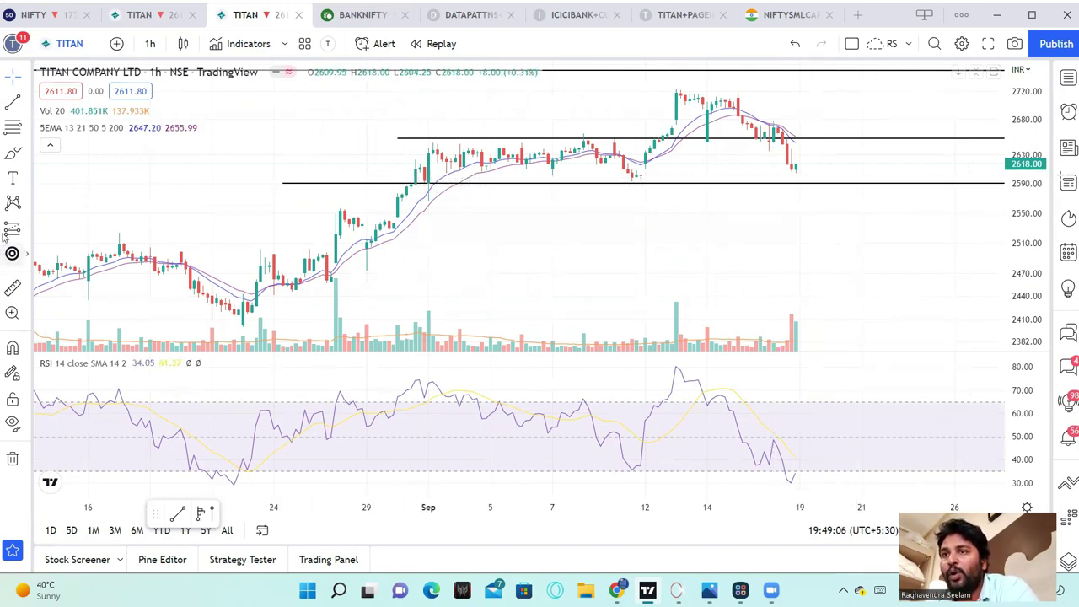
{"action": "left_click", "coordinate": [13, 178]}
{"action": "left_click", "coordinate": [754, 279]}
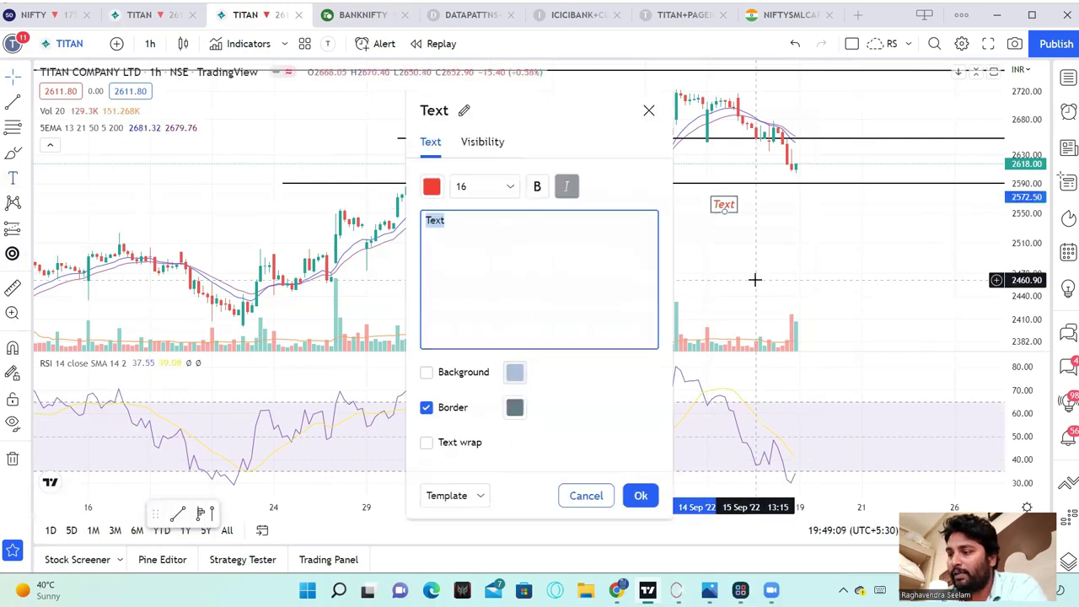
{"action": "type", "text": "2590"}
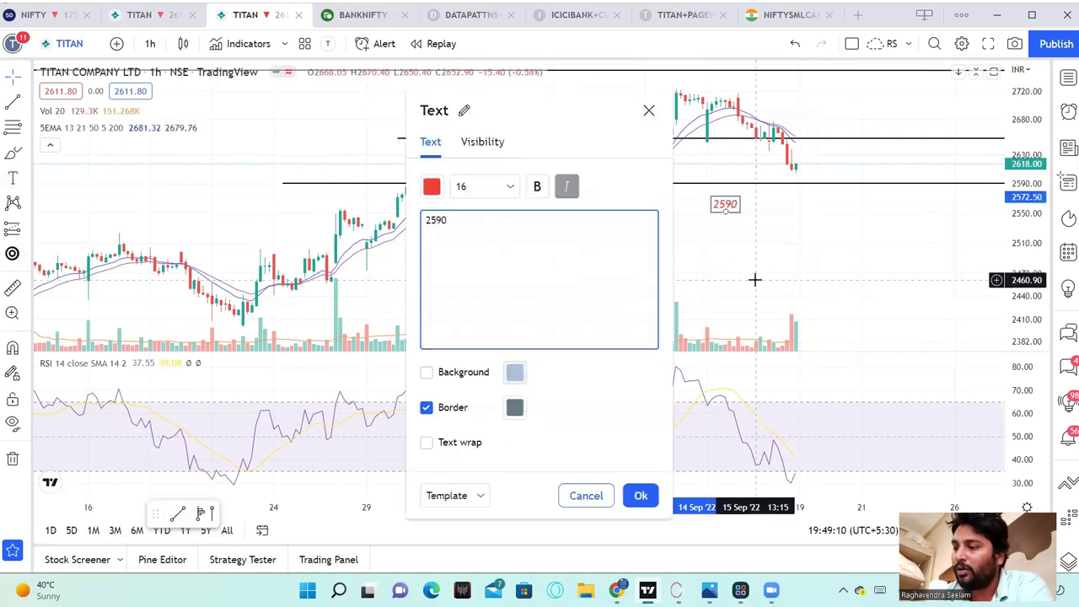
{"action": "type", "text": "-2"}
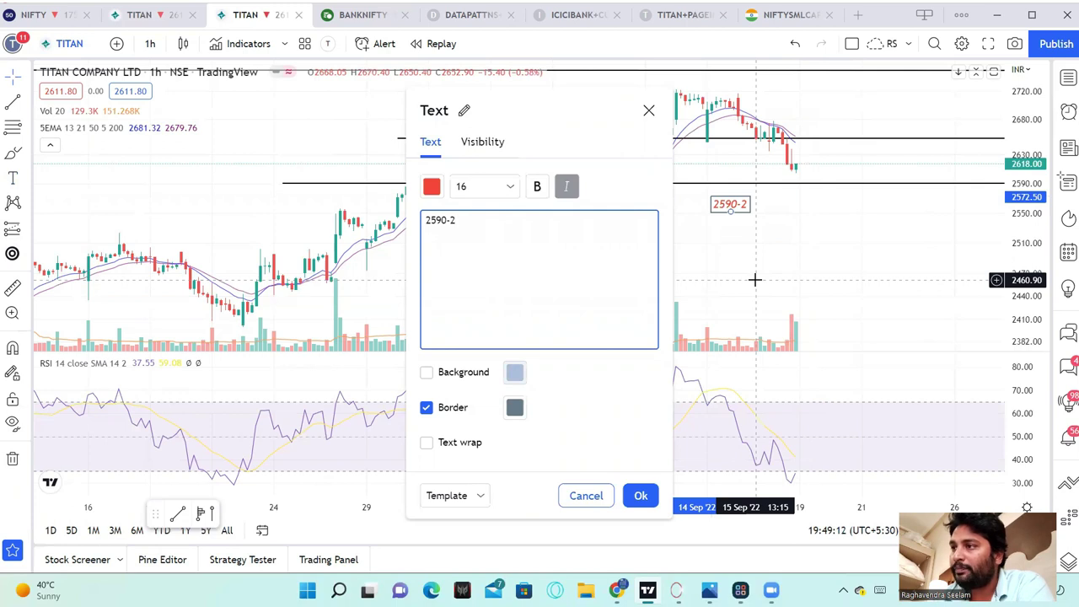
{"action": "type", "text": "2600"}
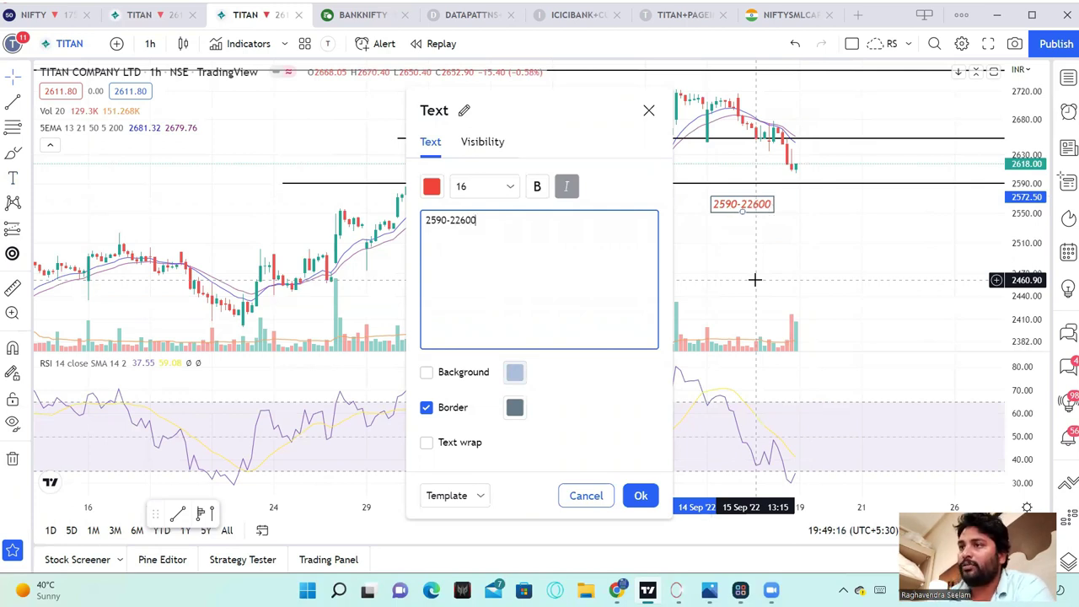
{"action": "key", "text": "BackSpace"}
{"action": "key", "text": "BackSpace"}
{"action": "key", "text": "BackSpace"}
{"action": "key", "text": "BackSpace"}
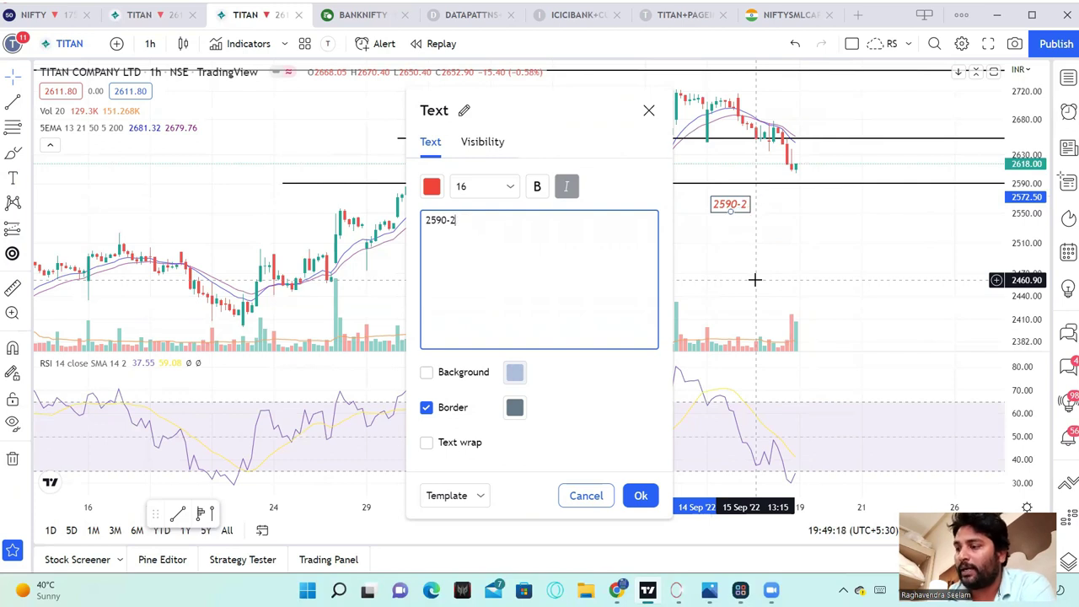
{"action": "type", "text": "600"}
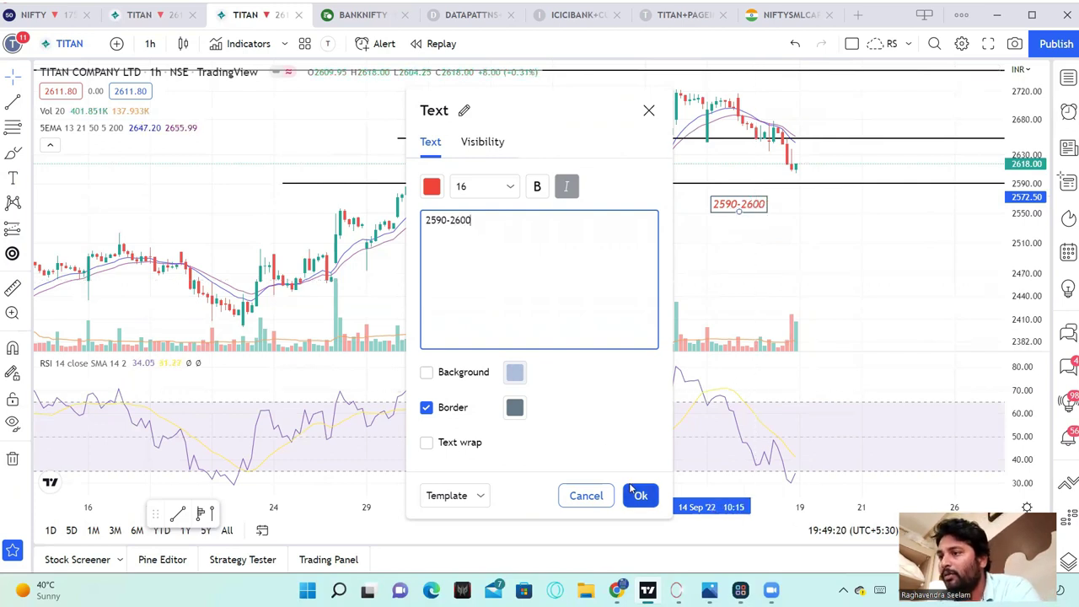
{"action": "left_click", "coordinate": [636, 495]}
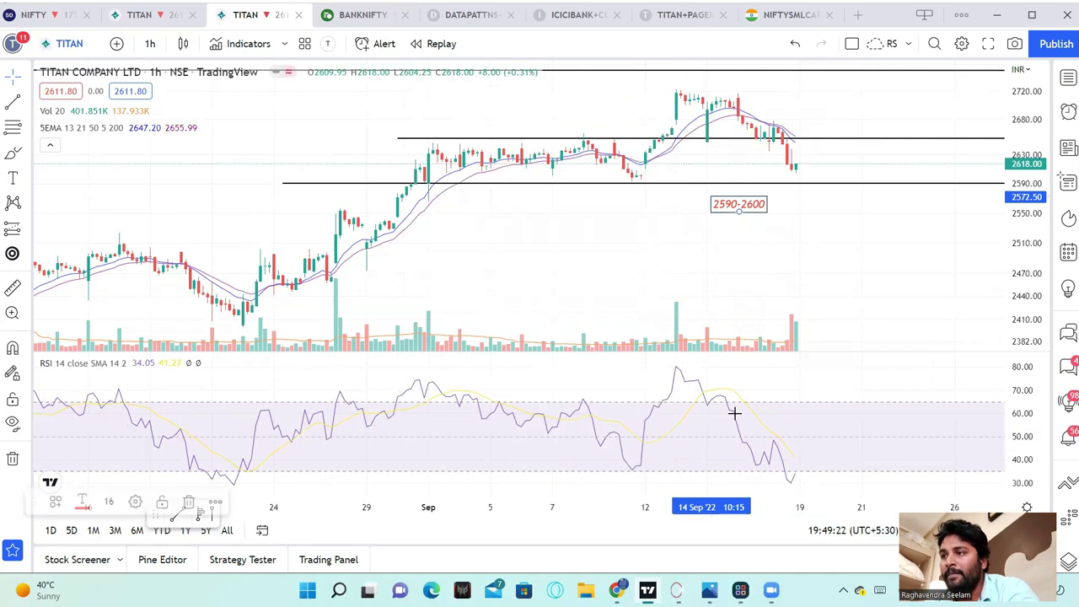
{"action": "left_click", "coordinate": [785, 260]}
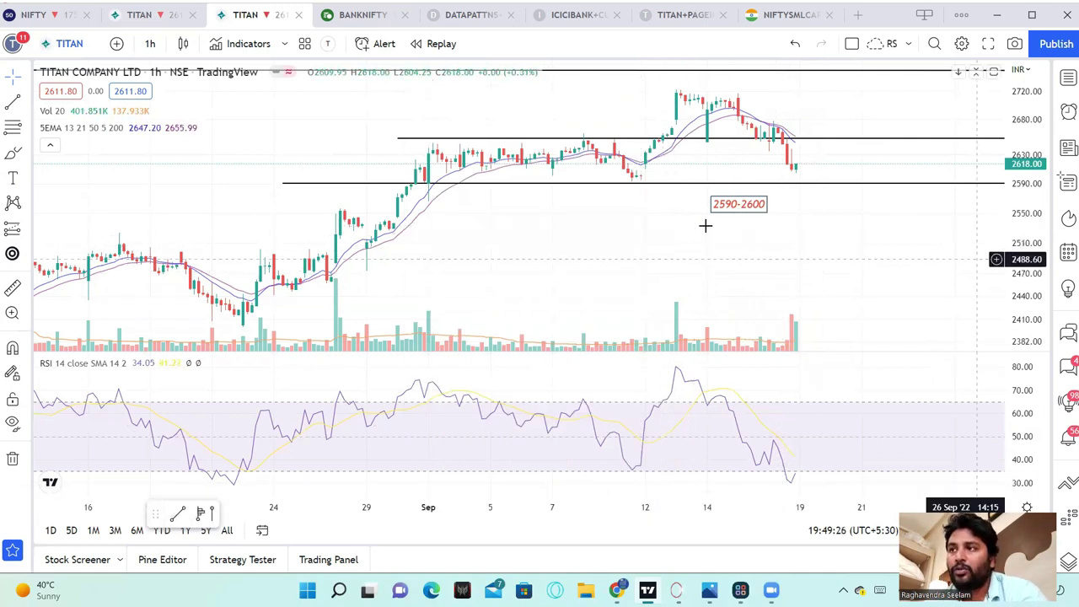
{"action": "scroll", "coordinate": [837, 185], "scroll_direction": "down", "scroll_amount": 2}
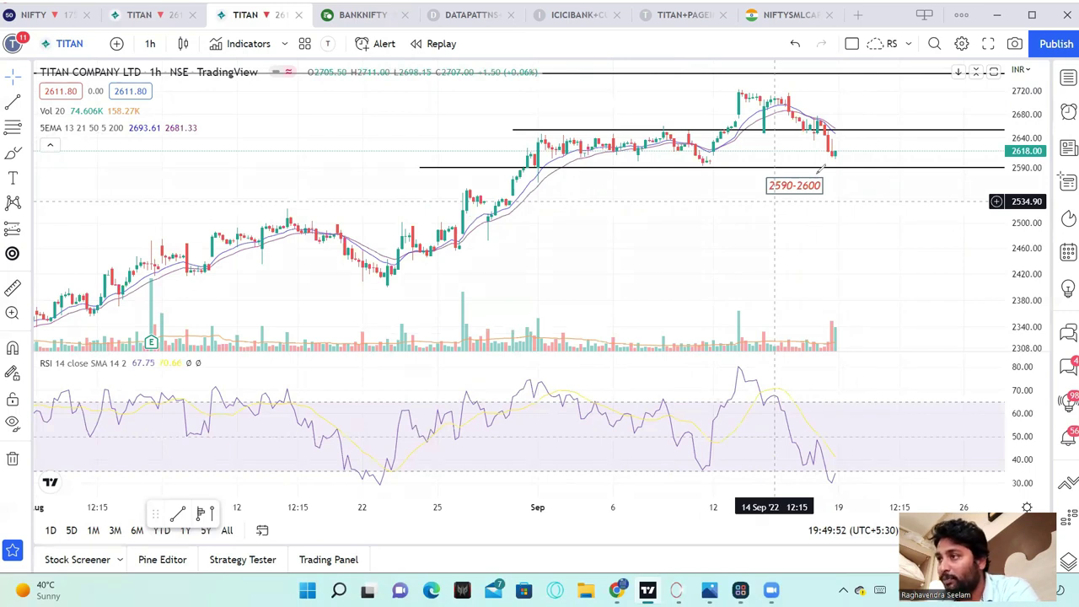
- Replace a pink bounce arrow with a red bounce sketch off 2590 and a red target line near 2720
{"action": "mouse_move", "coordinate": [834, 155]}
{"action": "left_mouse_down"}
{"action": "mouse_move", "coordinate": [853, 161]}
{"action": "mouse_move", "coordinate": [900, 75]}
{"action": "mouse_move", "coordinate": [885, 83]}
{"action": "mouse_move", "coordinate": [897, 73]}
{"action": "mouse_move", "coordinate": [902, 84]}
{"action": "left_mouse_up"}
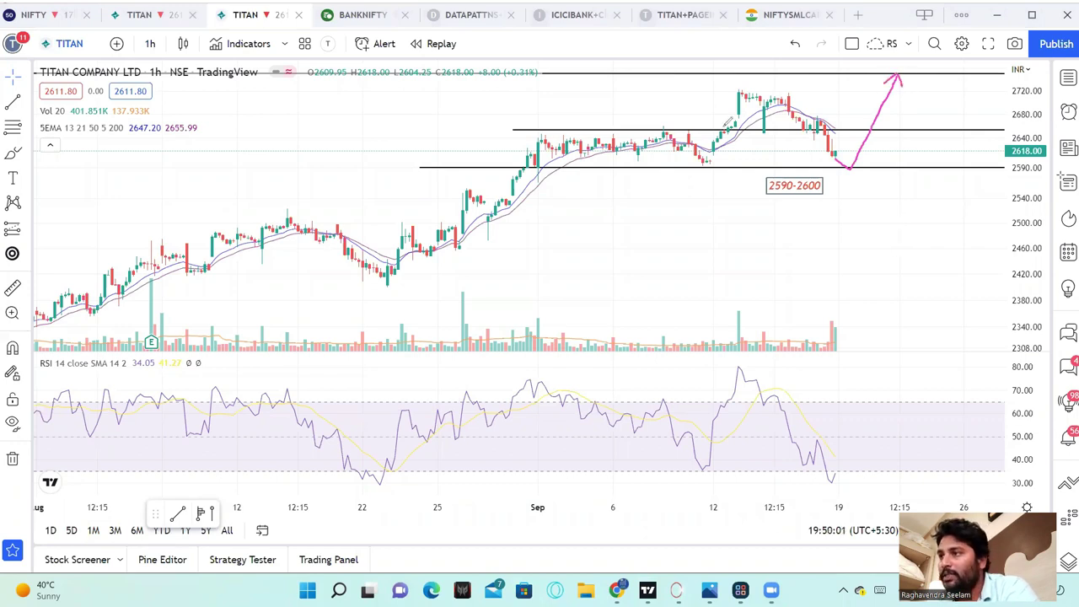
{"action": "key", "text": "Escape"}
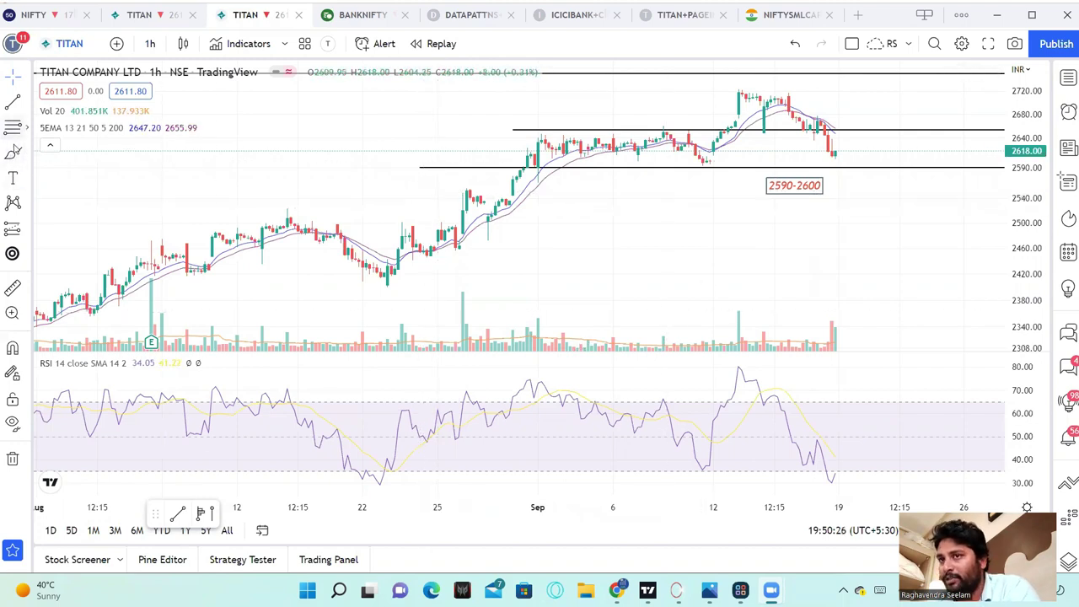
{"action": "mouse_move", "coordinate": [831, 140]}
{"action": "left_mouse_down"}
{"action": "mouse_move", "coordinate": [859, 180]}
{"action": "mouse_move", "coordinate": [886, 104]}
{"action": "mouse_move", "coordinate": [913, 146]}
{"action": "mouse_move", "coordinate": [873, 116]}
{"action": "left_mouse_up"}
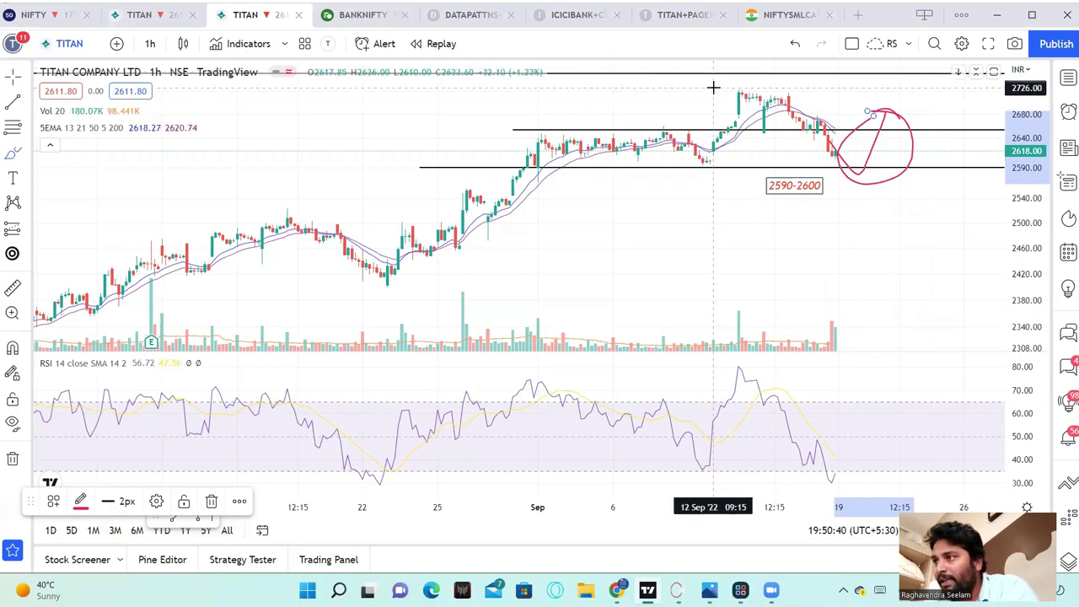
{"action": "mouse_move", "coordinate": [713, 88]}
{"action": "left_mouse_down"}
{"action": "mouse_move", "coordinate": [931, 89]}
{"action": "mouse_move", "coordinate": [884, 92]}
{"action": "mouse_move", "coordinate": [902, 84]}
{"action": "mouse_move", "coordinate": [920, 106]}
{"action": "left_mouse_up"}
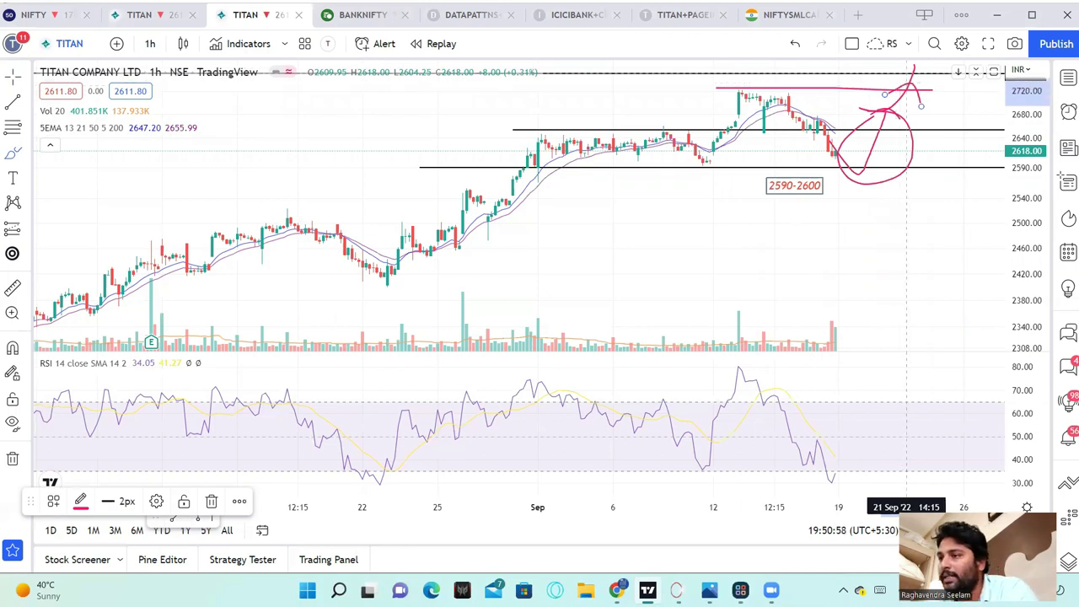
- On Sensibull's TITAN page, tick Next expiry and scroll to the Open Interest chart
{"action": "key", "text": "alt+Tab"}
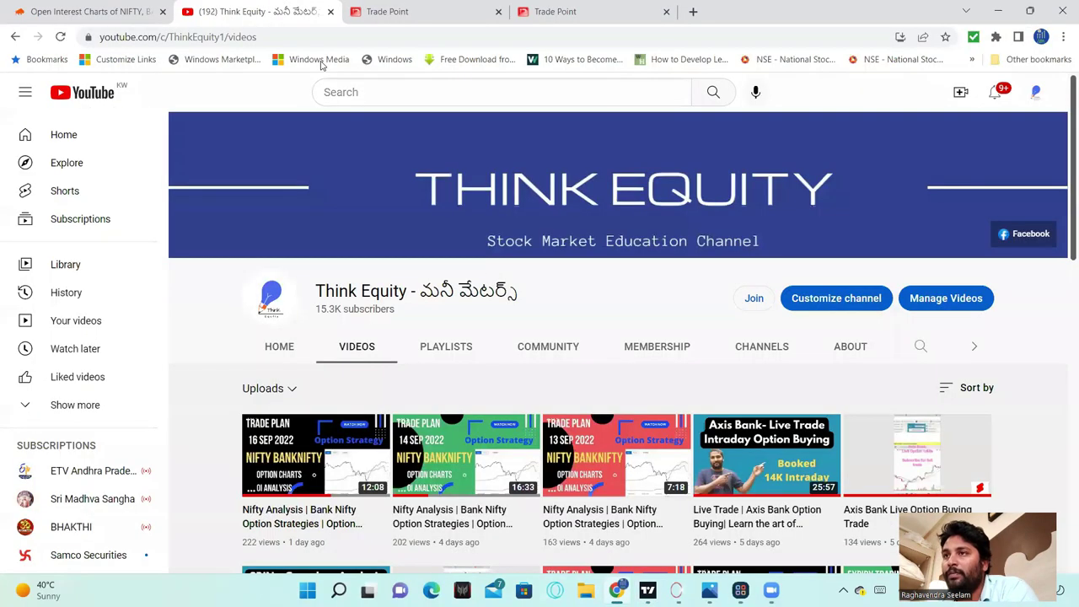
{"action": "left_click", "coordinate": [95, 18]}
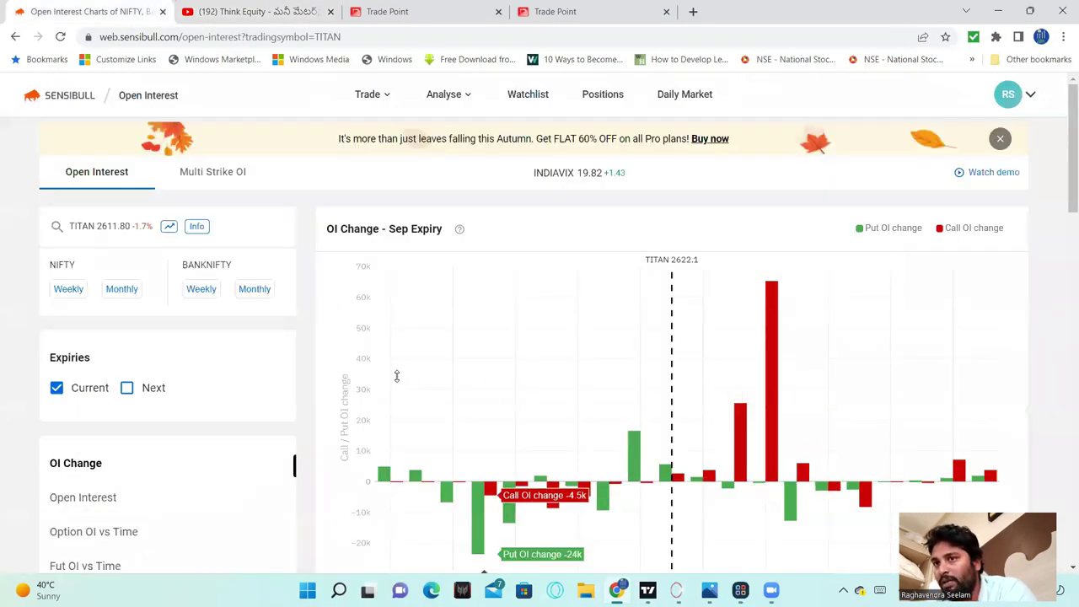
{"action": "left_click", "coordinate": [127, 388]}
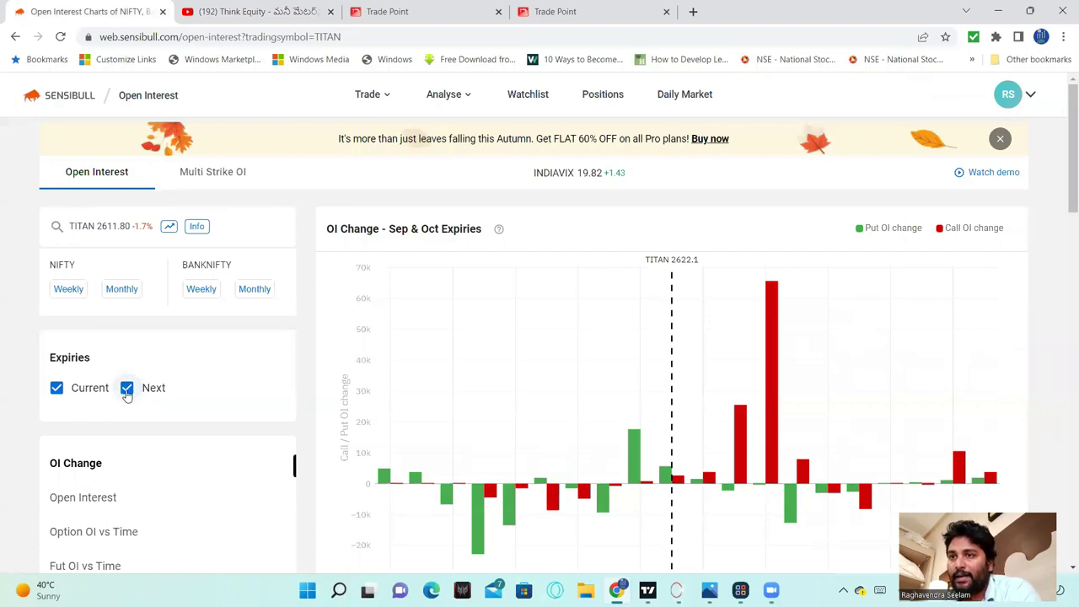
{"action": "scroll", "coordinate": [926, 495], "scroll_direction": "down", "scroll_amount": 2}
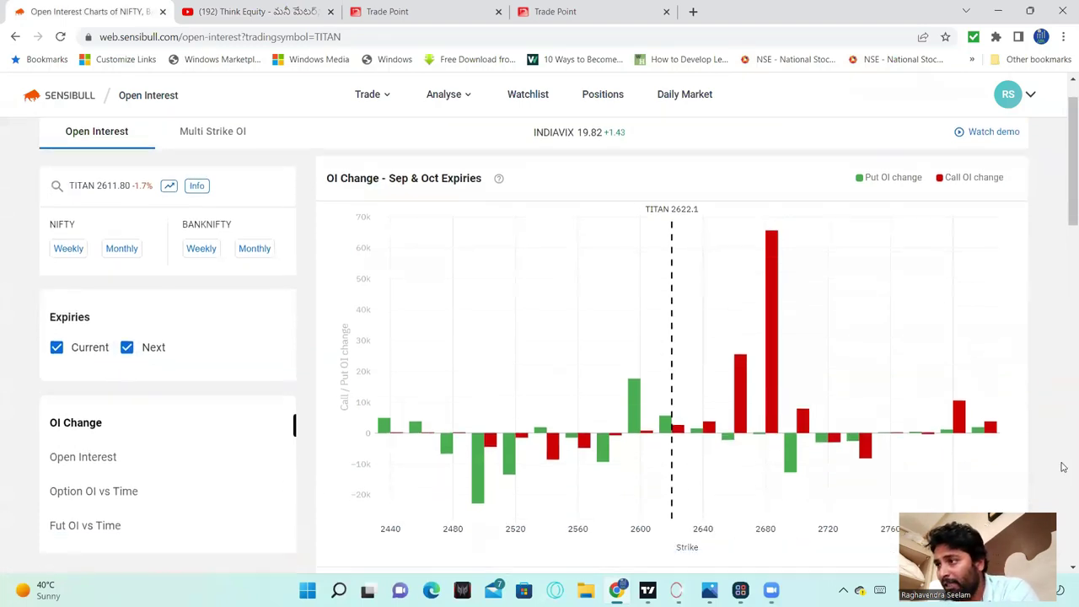
{"action": "mouse_move", "coordinate": [440, 390]}
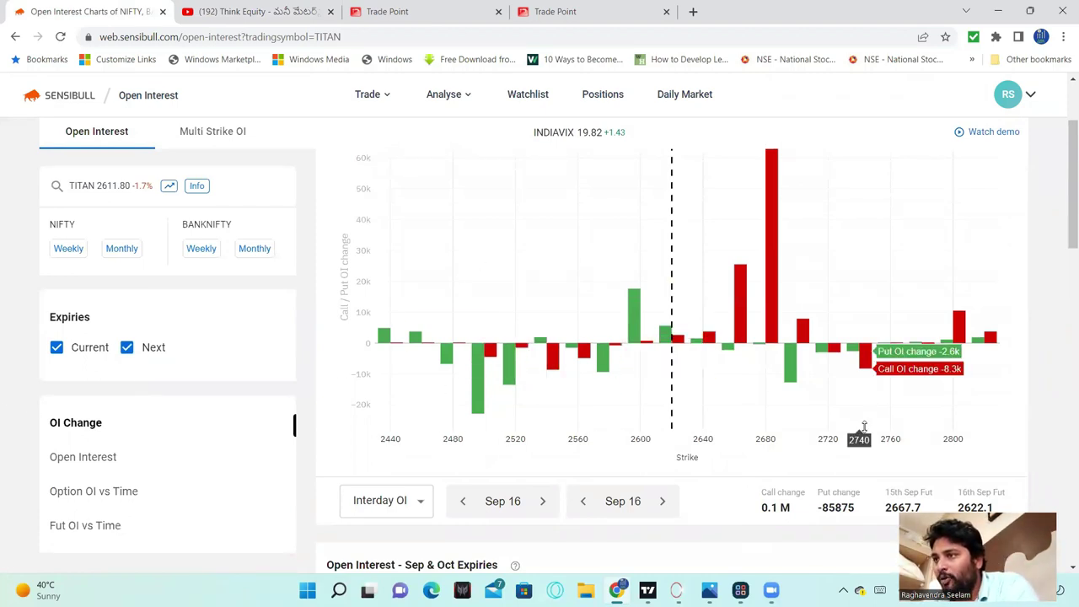
{"action": "scroll", "coordinate": [865, 426], "scroll_direction": "up", "scroll_amount": 1}
{"action": "scroll", "coordinate": [866, 425], "scroll_direction": "down", "scroll_amount": 5}
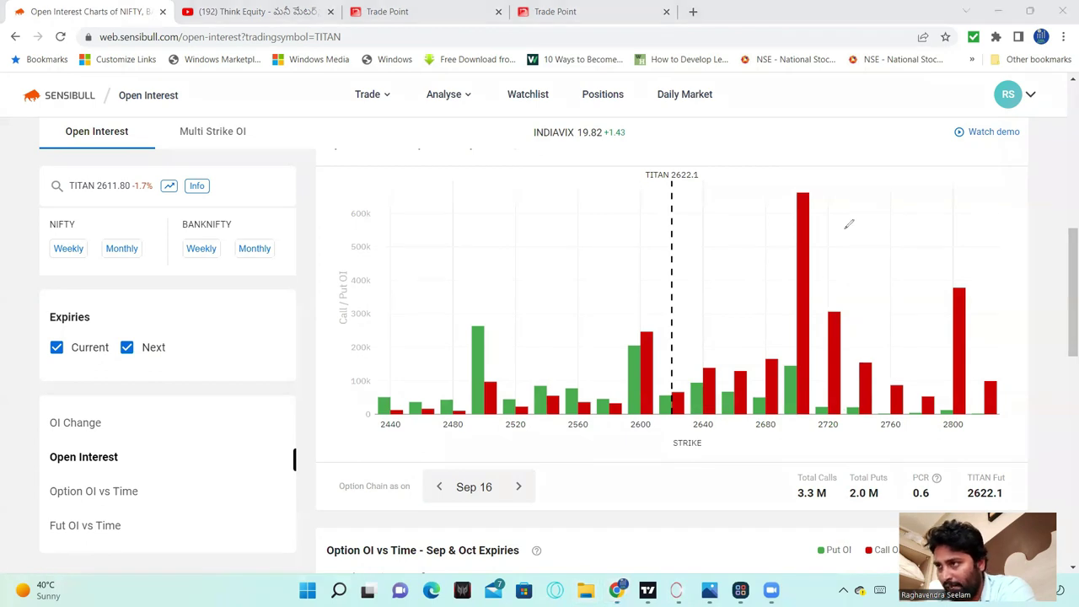
- Mark and circle the tall 2700 call OI bar and the 2600 strike bars, then scroll up to OI Change
{"action": "mouse_move", "coordinate": [852, 213]}
{"action": "left_mouse_down"}
{"action": "mouse_move", "coordinate": [846, 257]}
{"action": "mouse_move", "coordinate": [819, 285]}
{"action": "mouse_move", "coordinate": [889, 260]}
{"action": "mouse_move", "coordinate": [898, 291]}
{"action": "left_mouse_up"}
{"action": "left_click_drag", "start_coordinate": [807, 187], "coordinate": [786, 277]}
{"action": "mouse_move", "coordinate": [799, 380]}
{"action": "left_mouse_down"}
{"action": "mouse_move", "coordinate": [824, 225]}
{"action": "mouse_move", "coordinate": [807, 183]}
{"action": "mouse_move", "coordinate": [779, 217]}
{"action": "mouse_move", "coordinate": [789, 223]}
{"action": "left_mouse_up"}
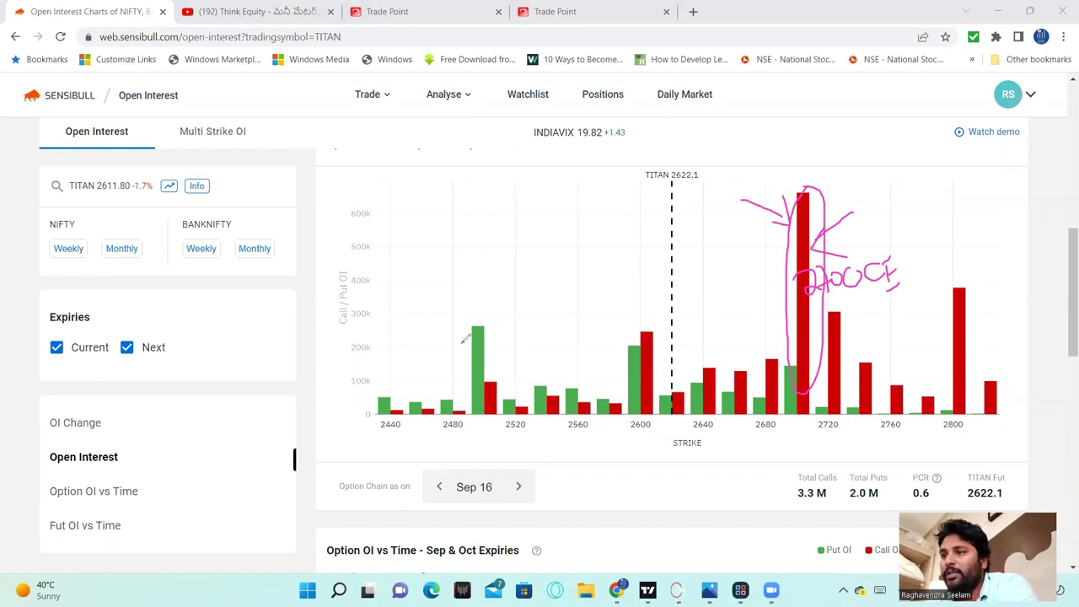
{"action": "mouse_move", "coordinate": [646, 319]}
{"action": "left_mouse_down"}
{"action": "mouse_move", "coordinate": [603, 354]}
{"action": "mouse_move", "coordinate": [639, 428]}
{"action": "mouse_move", "coordinate": [654, 326]}
{"action": "left_mouse_up"}
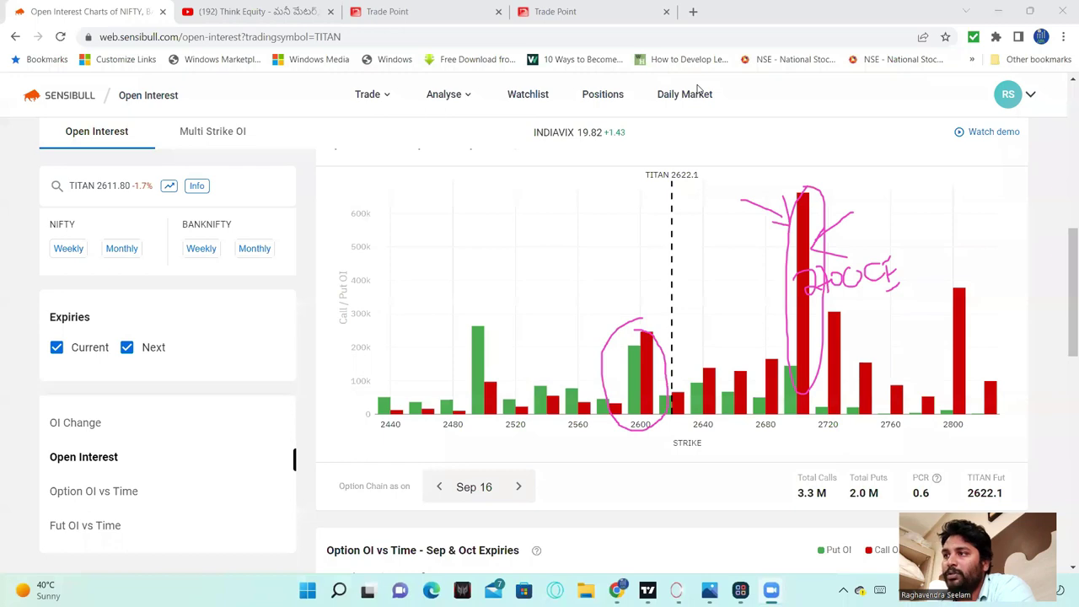
{"action": "left_click_drag", "start_coordinate": [1071, 311], "coordinate": [1064, 171]}
- Circle the tall 2680 call OI-change bar and the green 2600 put bar
{"action": "scroll", "coordinate": [1020, 322], "scroll_direction": "down", "scroll_amount": 1}
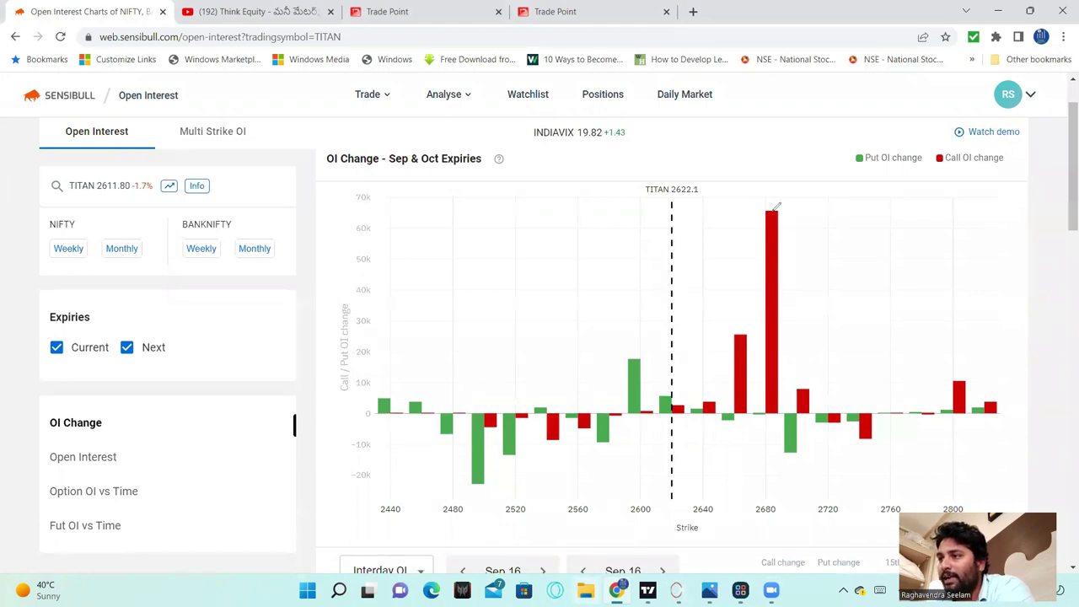
{"action": "mouse_move", "coordinate": [790, 288]}
{"action": "left_mouse_down"}
{"action": "mouse_move", "coordinate": [779, 202]}
{"action": "mouse_move", "coordinate": [760, 229]}
{"action": "mouse_move", "coordinate": [775, 286]}
{"action": "left_mouse_up"}
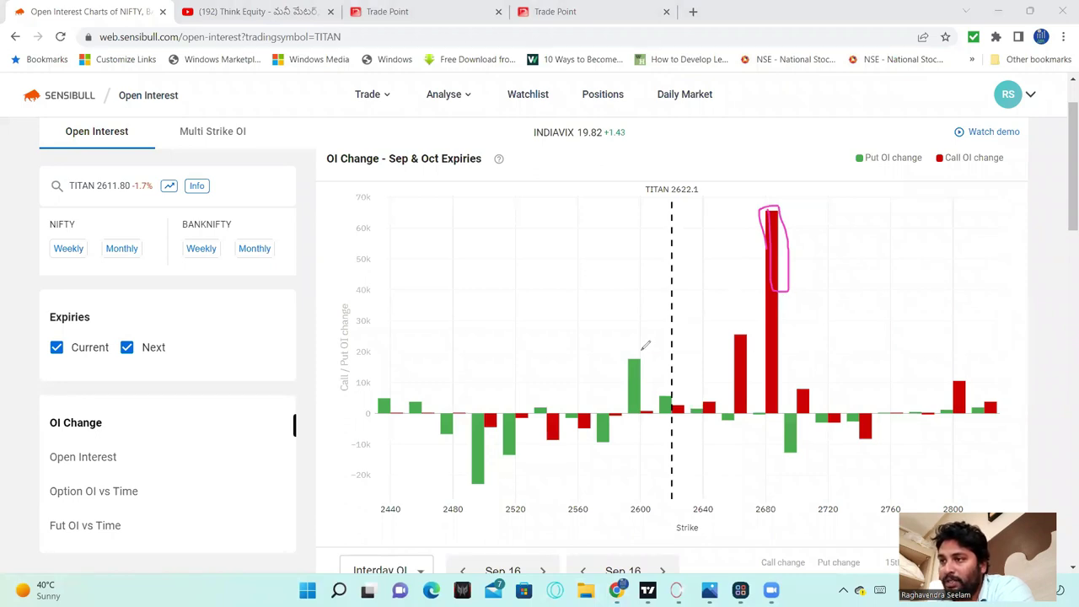
{"action": "mouse_move", "coordinate": [627, 369]}
{"action": "left_mouse_down"}
{"action": "mouse_move", "coordinate": [629, 402]}
{"action": "mouse_move", "coordinate": [646, 408]}
{"action": "mouse_move", "coordinate": [647, 349]}
{"action": "left_mouse_up"}
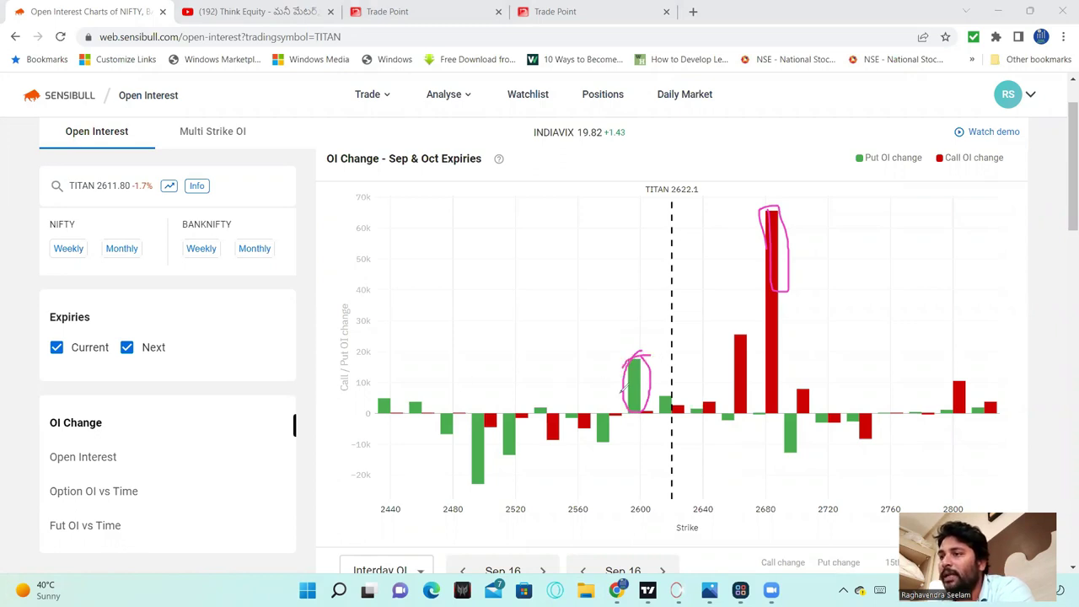
{"action": "mouse_move", "coordinate": [625, 373]}
{"action": "left_mouse_down"}
{"action": "mouse_move", "coordinate": [637, 413]}
{"action": "mouse_move", "coordinate": [659, 359]}
{"action": "mouse_move", "coordinate": [634, 345]}
{"action": "mouse_move", "coordinate": [631, 387]}
{"action": "mouse_move", "coordinate": [656, 386]}
{"action": "mouse_move", "coordinate": [652, 357]}
{"action": "left_mouse_up"}
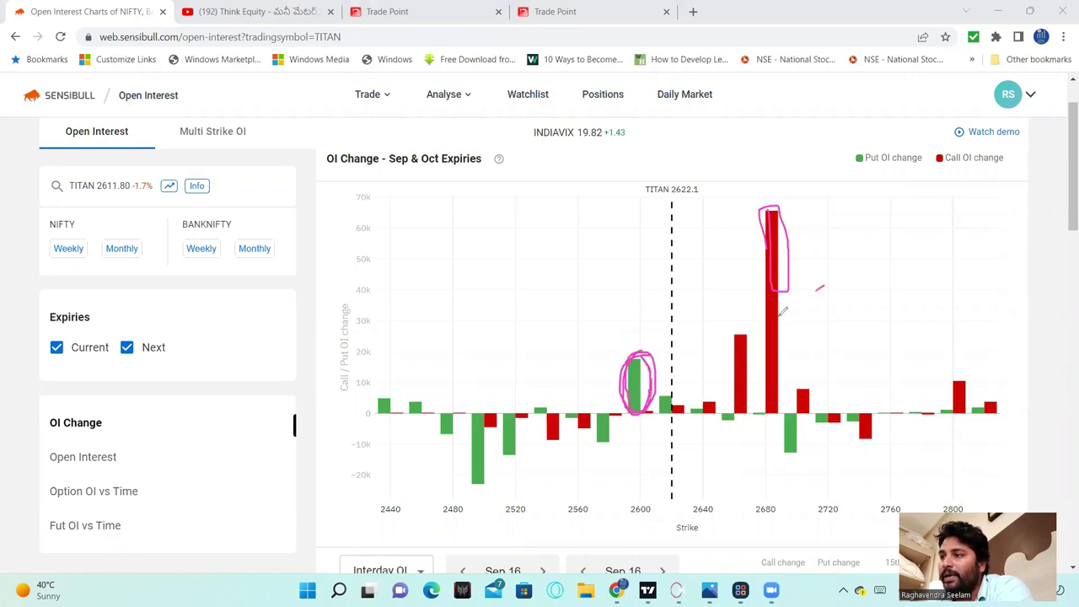
- Point arrows at the 2680 and 2600 bars, clear the pen markings, and switch to the 2600 call chart
{"action": "left_click_drag", "start_coordinate": [822, 288], "coordinate": [770, 318]}
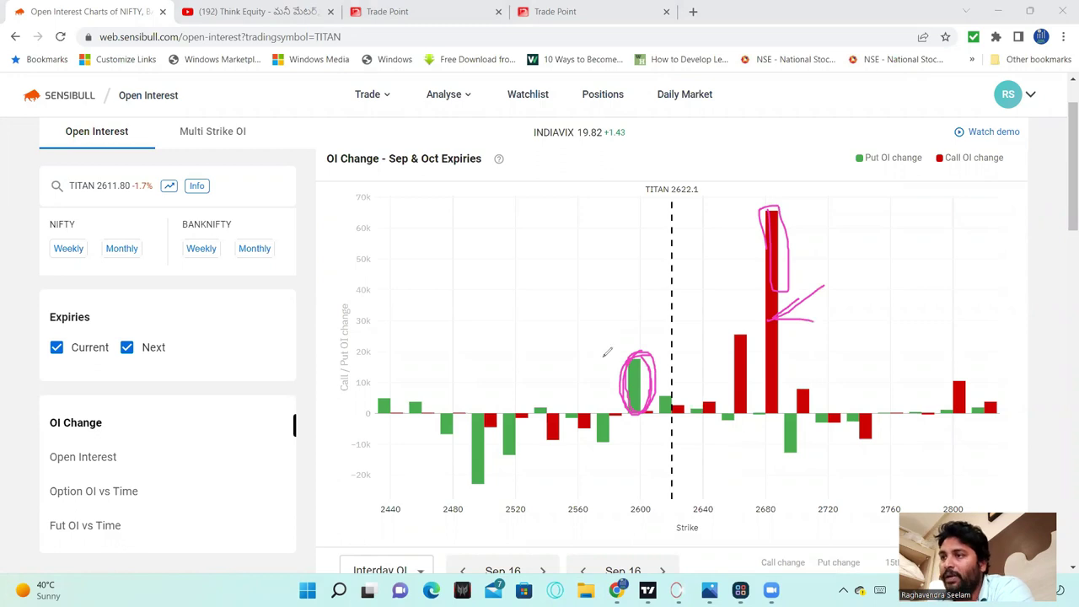
{"action": "left_click_drag", "start_coordinate": [550, 327], "coordinate": [617, 364]}
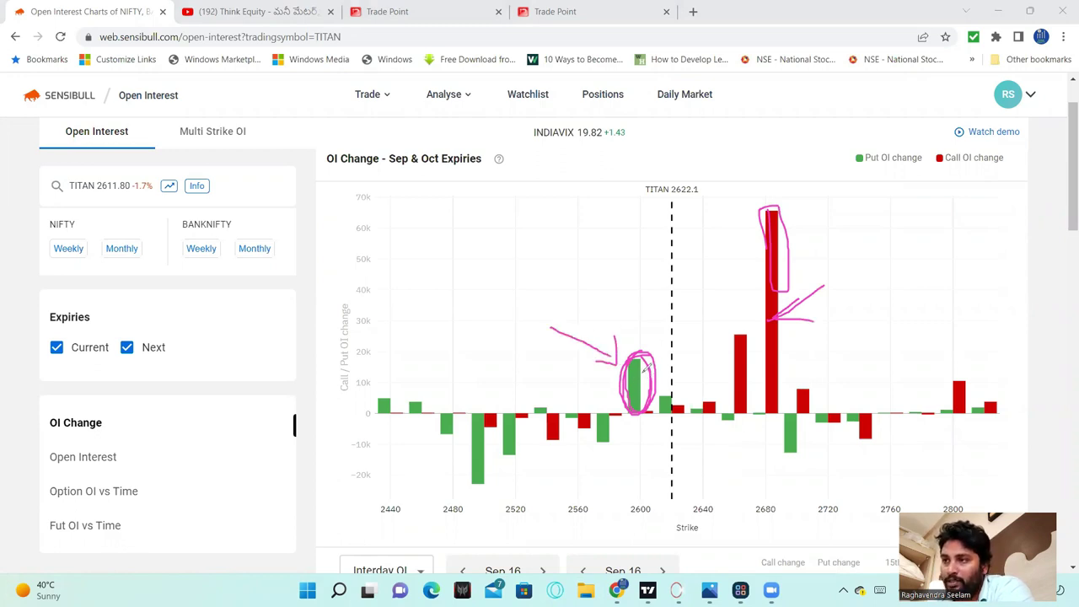
{"action": "key", "text": "Escape"}
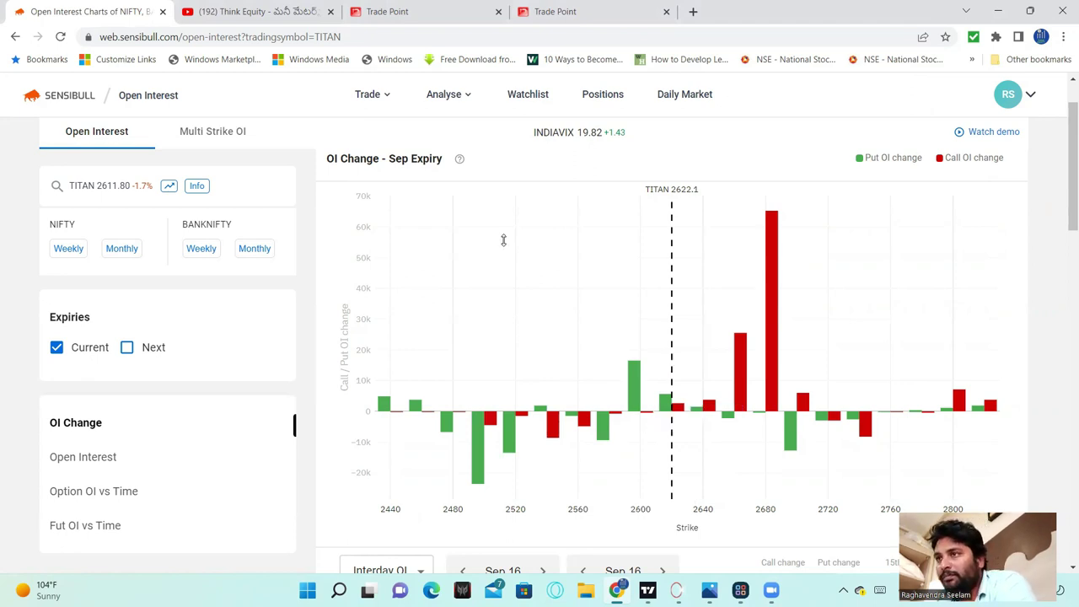
{"action": "left_click", "coordinate": [422, 12]}
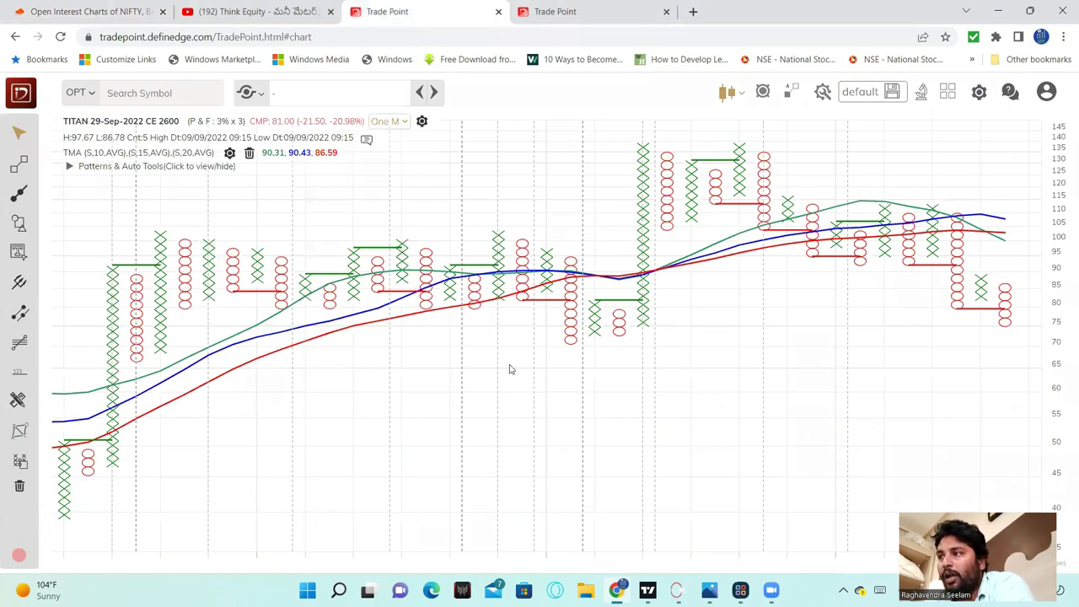
- Zoom the TITAN 2600 call P&F chart and loop around its sideways zone
{"action": "scroll", "coordinate": [564, 421], "scroll_direction": "down", "scroll_amount": 2}
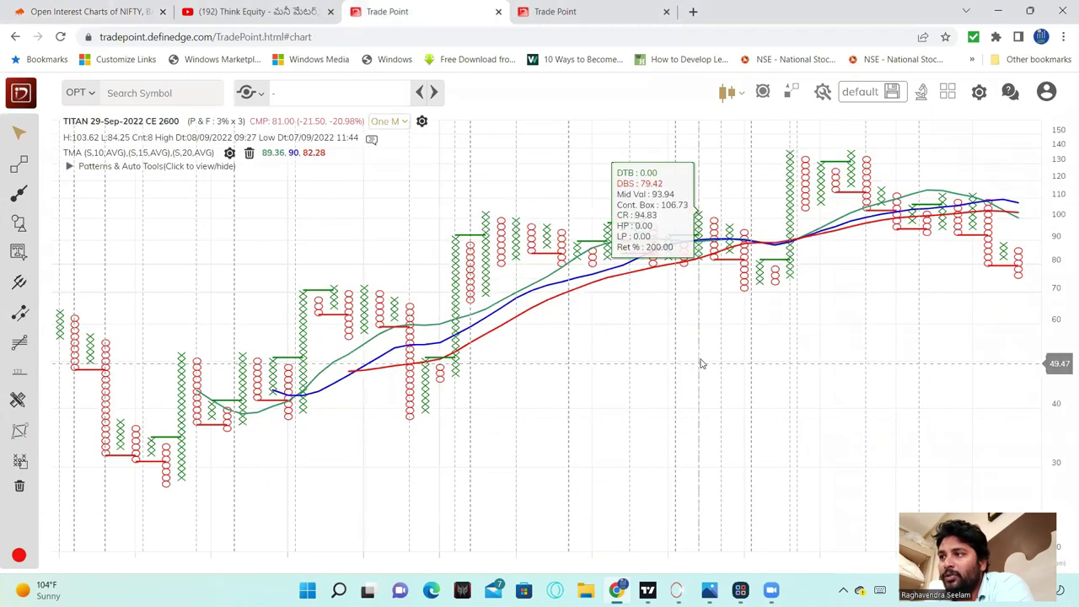
{"action": "scroll", "coordinate": [688, 321], "scroll_direction": "up", "scroll_amount": 1}
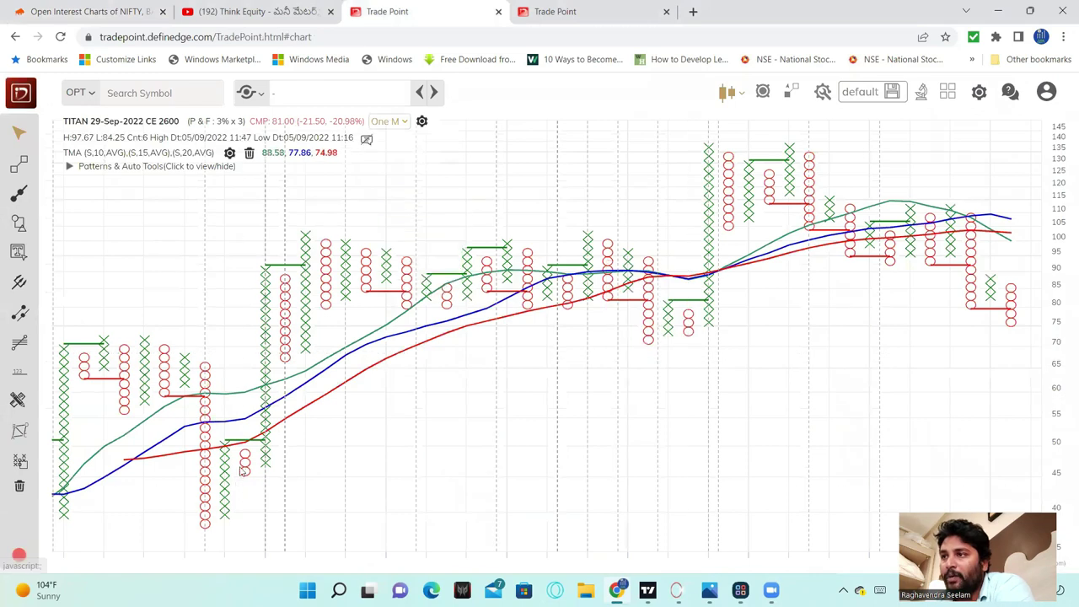
{"action": "scroll", "coordinate": [552, 476], "scroll_direction": "down", "scroll_amount": 1}
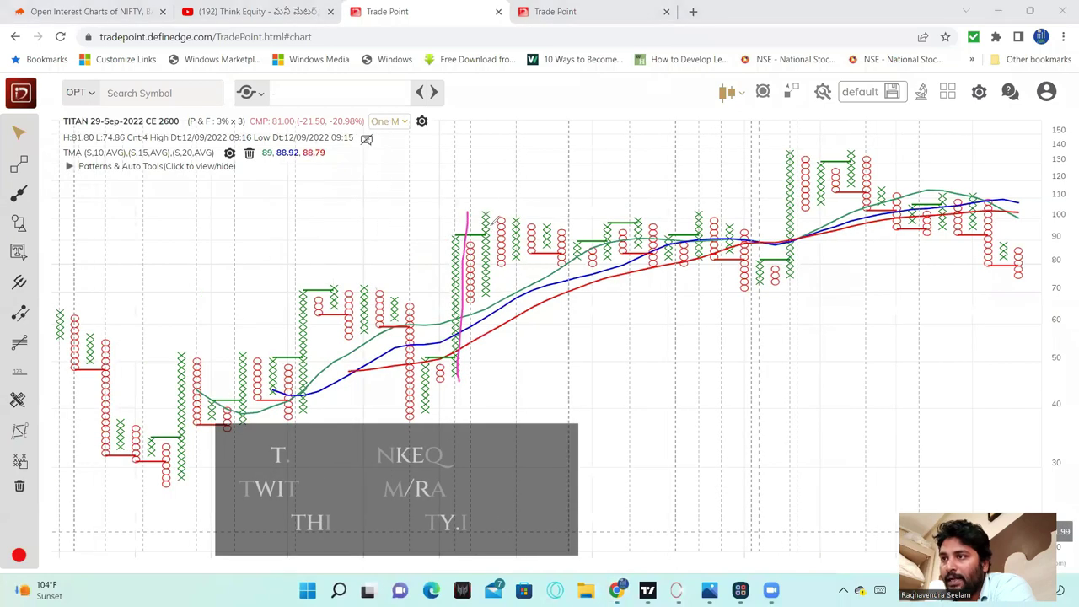
{"action": "mouse_move", "coordinate": [469, 210]}
{"action": "left_mouse_down"}
{"action": "mouse_move", "coordinate": [686, 220]}
{"action": "mouse_move", "coordinate": [708, 295]}
{"action": "left_mouse_up"}
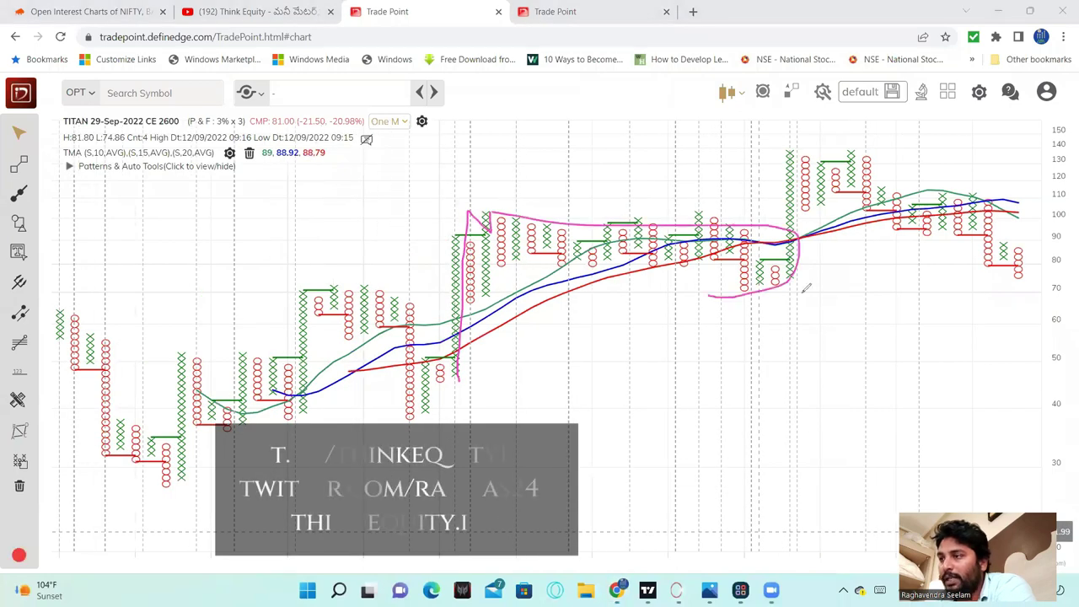
- Circle the breakout columns, place a support line at 69.69, and open the 2600 put chart
{"action": "mouse_move", "coordinate": [805, 288]}
{"action": "left_mouse_down"}
{"action": "mouse_move", "coordinate": [803, 149]}
{"action": "mouse_move", "coordinate": [847, 141]}
{"action": "mouse_move", "coordinate": [943, 160]}
{"action": "mouse_move", "coordinate": [1036, 221]}
{"action": "mouse_move", "coordinate": [938, 267]}
{"action": "mouse_move", "coordinate": [807, 179]}
{"action": "mouse_move", "coordinate": [800, 276]}
{"action": "mouse_move", "coordinate": [790, 160]}
{"action": "mouse_move", "coordinate": [787, 289]}
{"action": "left_mouse_up"}
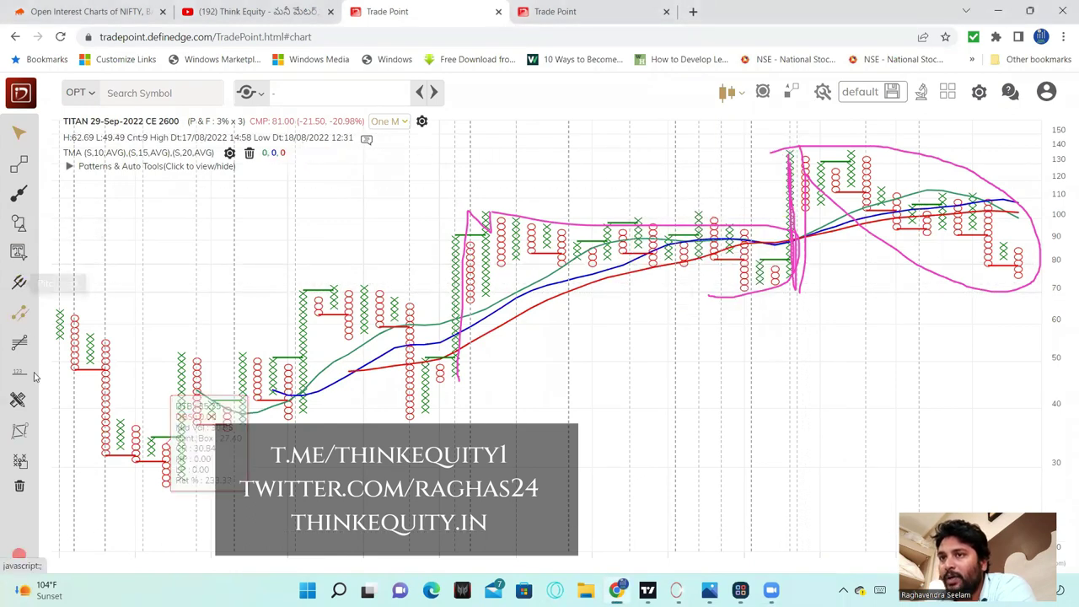
{"action": "left_click", "coordinate": [633, 290]}
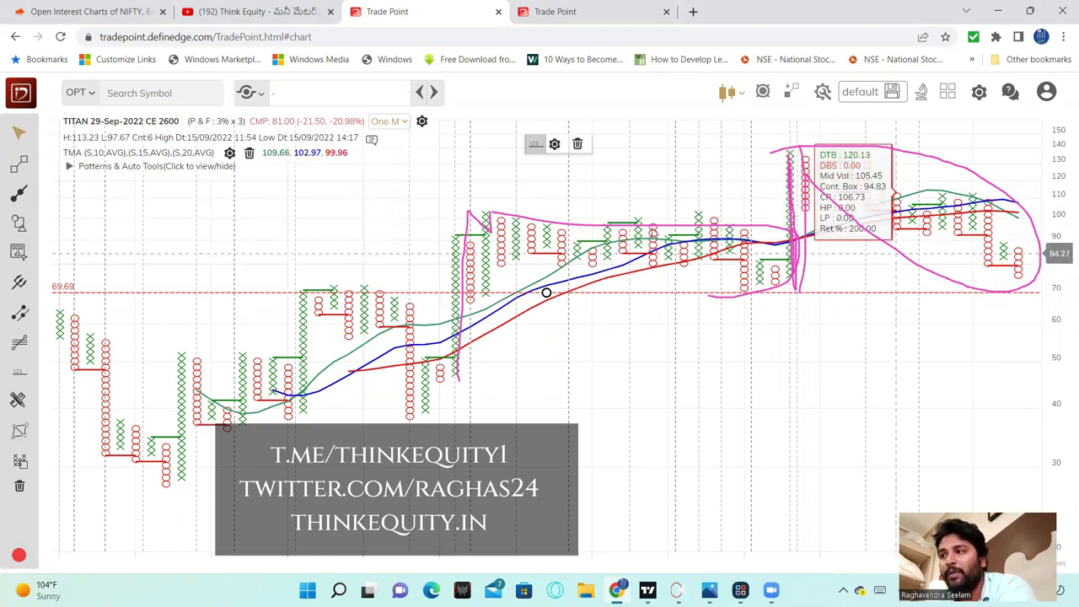
{"action": "left_click", "coordinate": [559, 11]}
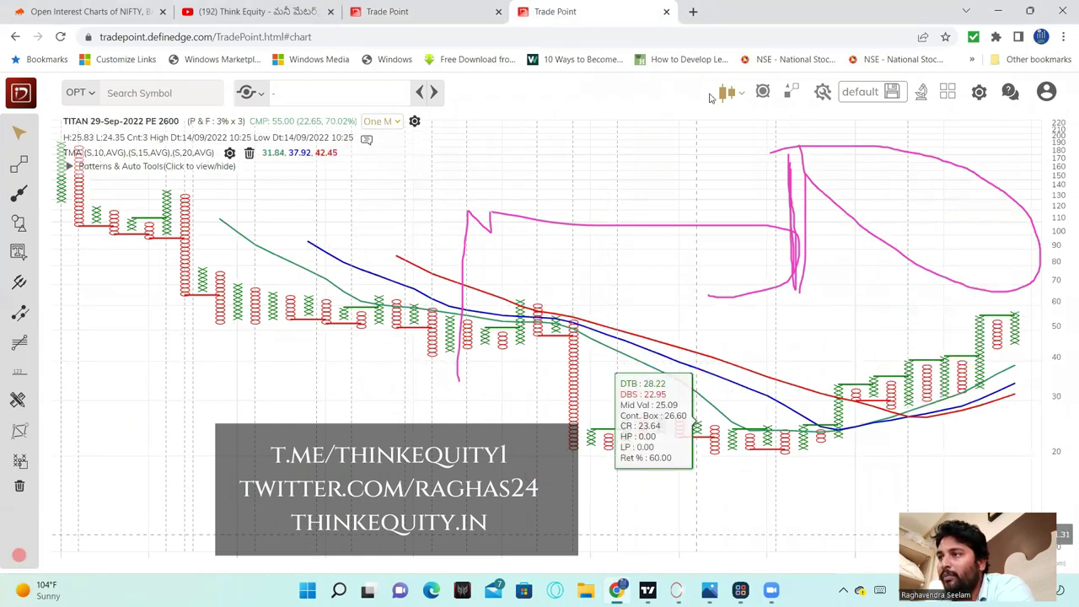
- Clear the pen marks, add a 63.70 support line on the 2600 put chart, then return to TradingView's TITAN chart
{"action": "key", "text": "Escape"}
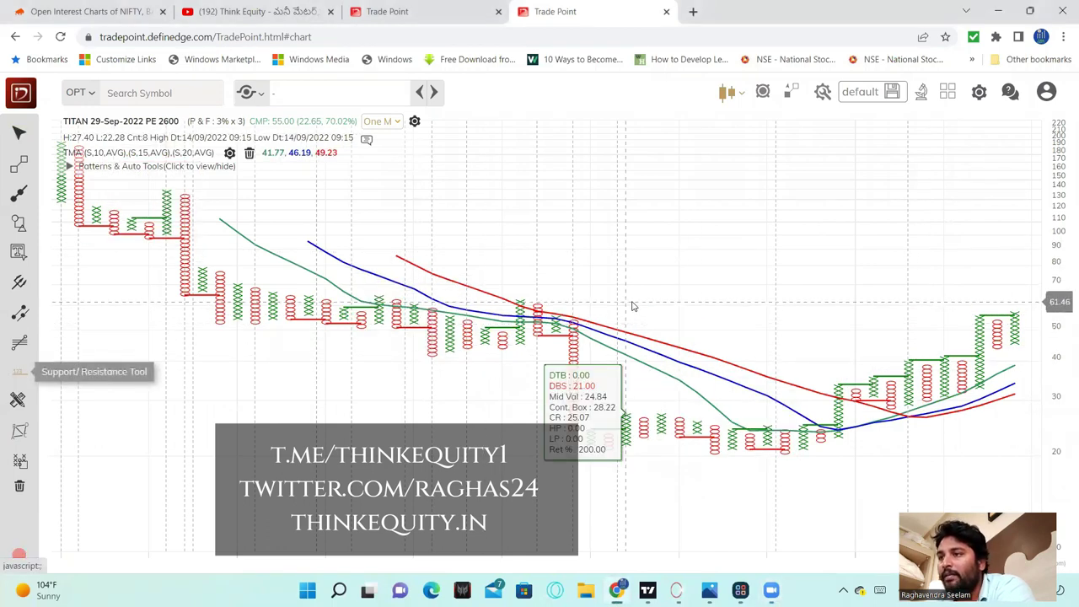
{"action": "left_click", "coordinate": [546, 297]}
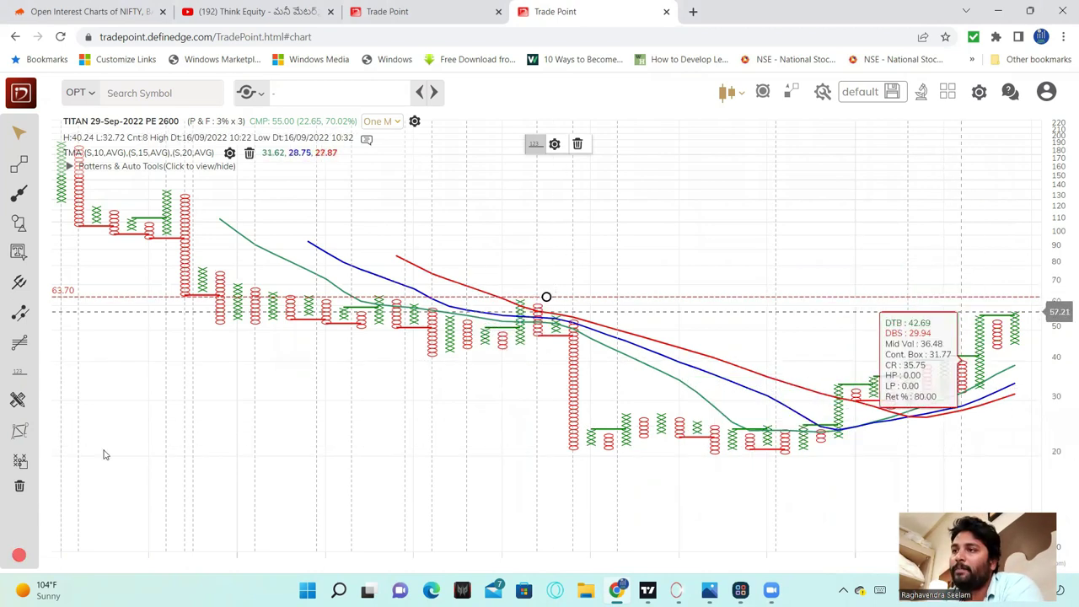
{"action": "left_click", "coordinate": [406, 10]}
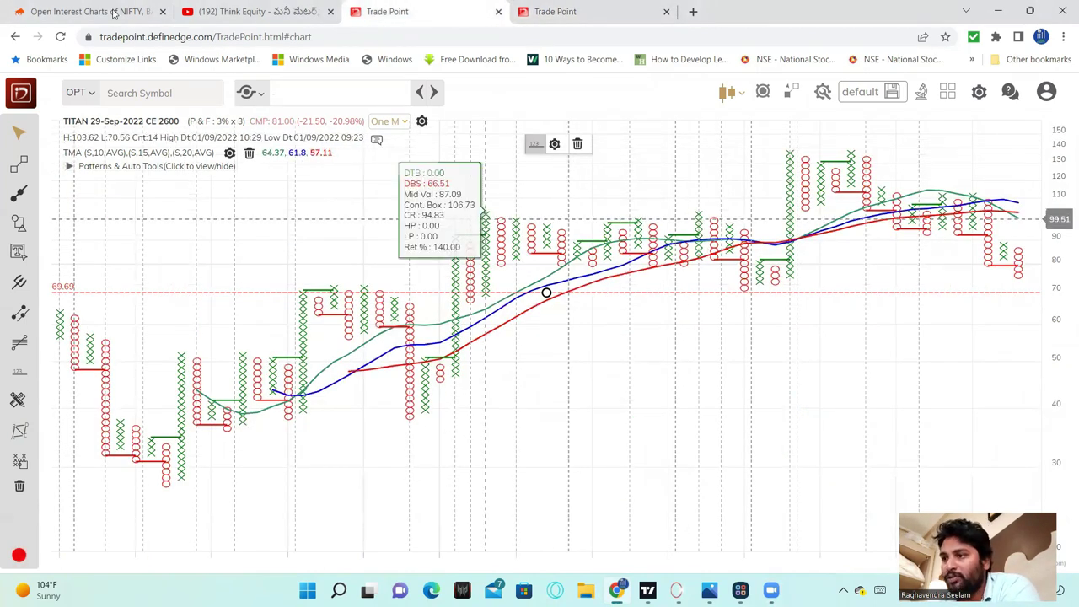
{"action": "left_click", "coordinate": [657, 589]}
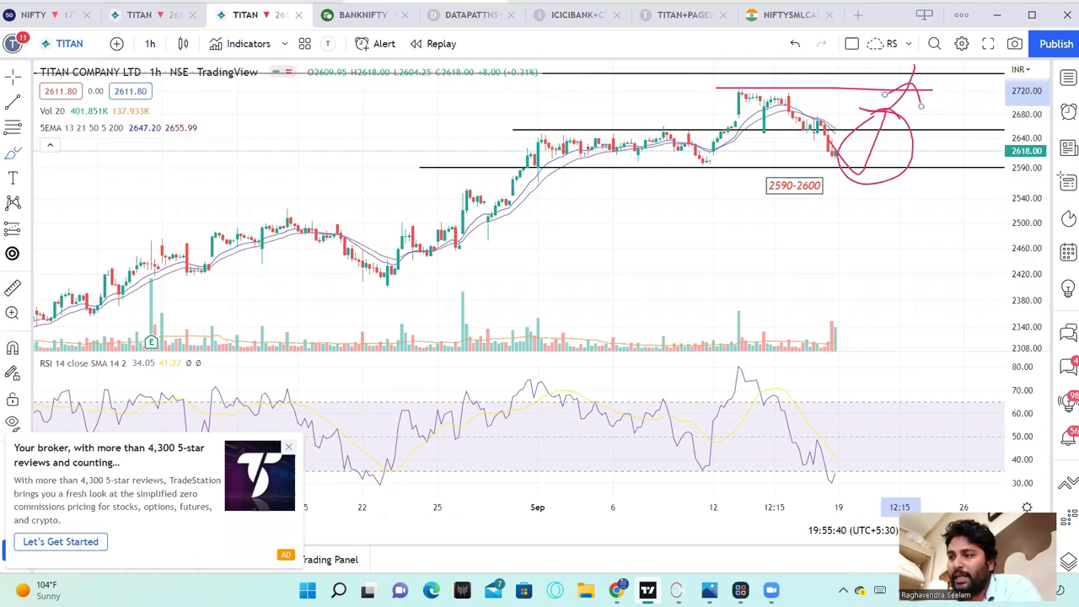
- Bring TradingView to the front and switch the TITAN chart to 1-day candles
{"action": "left_click", "coordinate": [616, 590]}
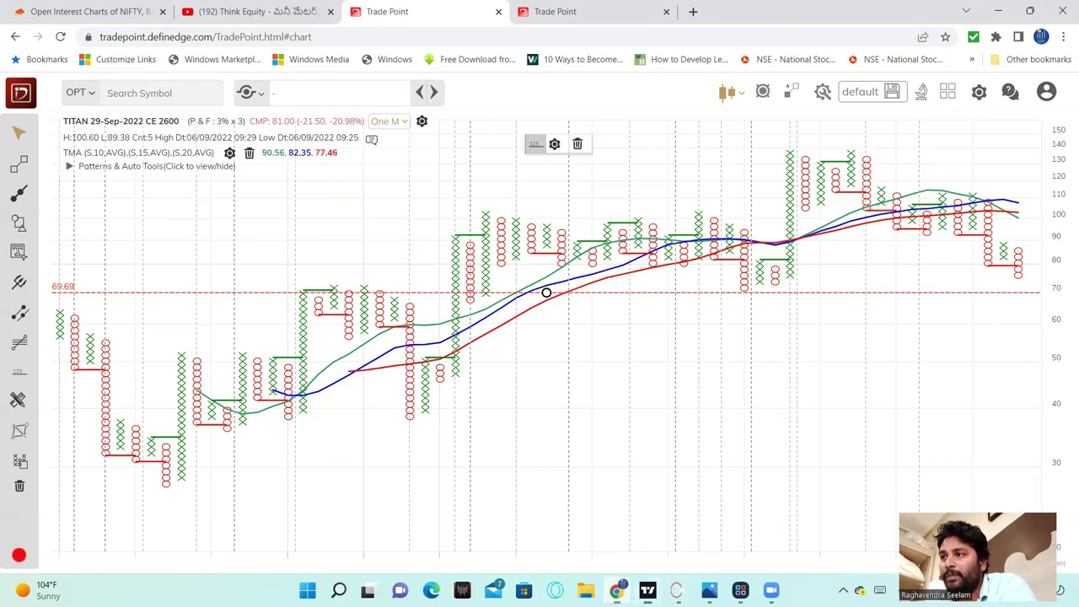
{"action": "left_click", "coordinate": [618, 590]}
{"action": "left_click", "coordinate": [145, 45]}
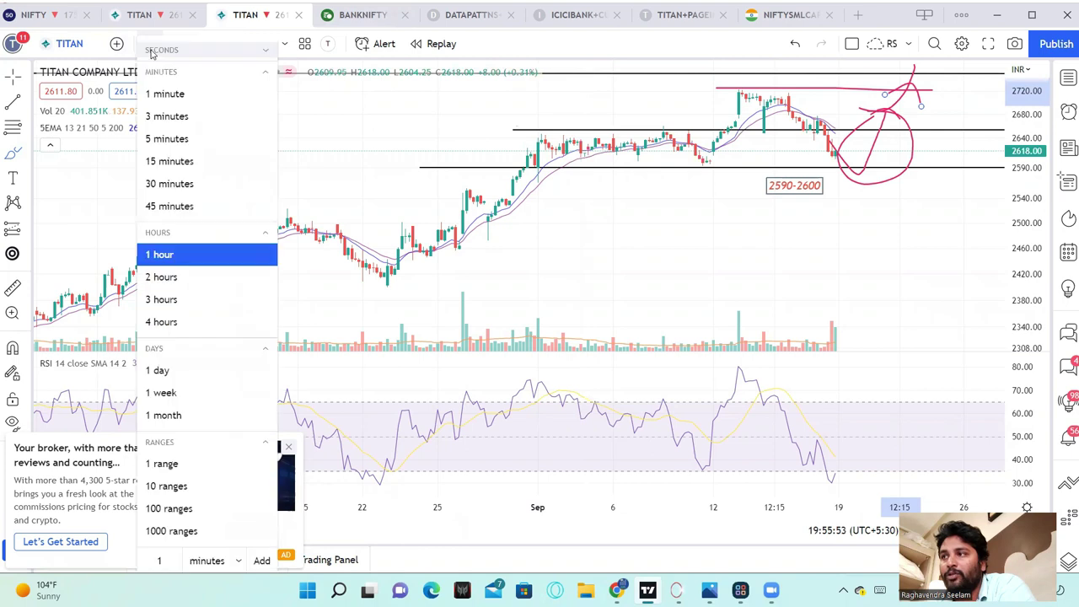
{"action": "left_click", "coordinate": [193, 383]}
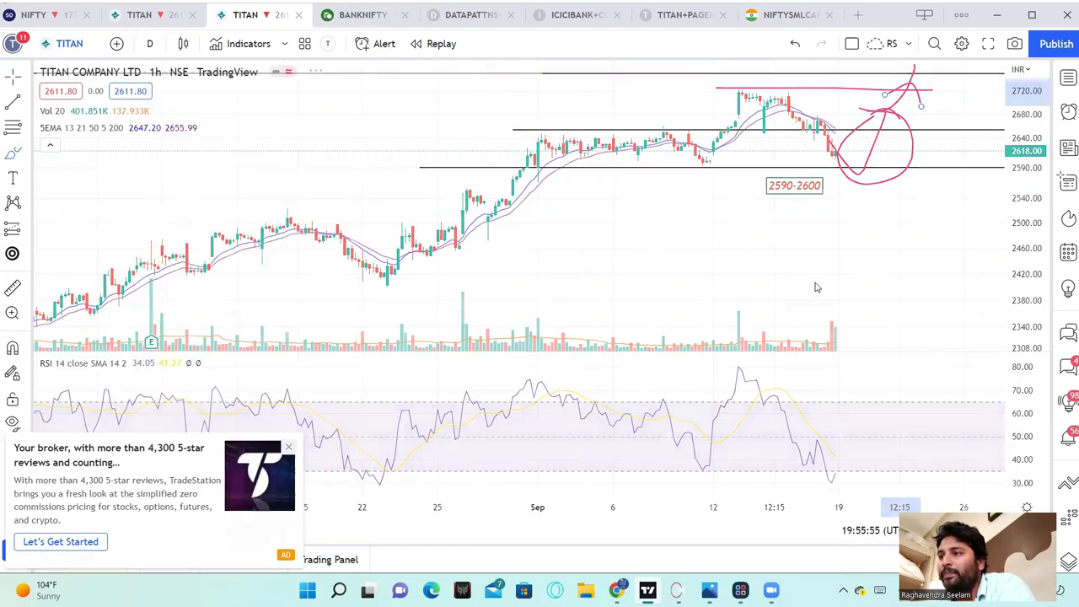
{"action": "scroll", "coordinate": [829, 302], "scroll_direction": "up", "scroll_amount": 4}
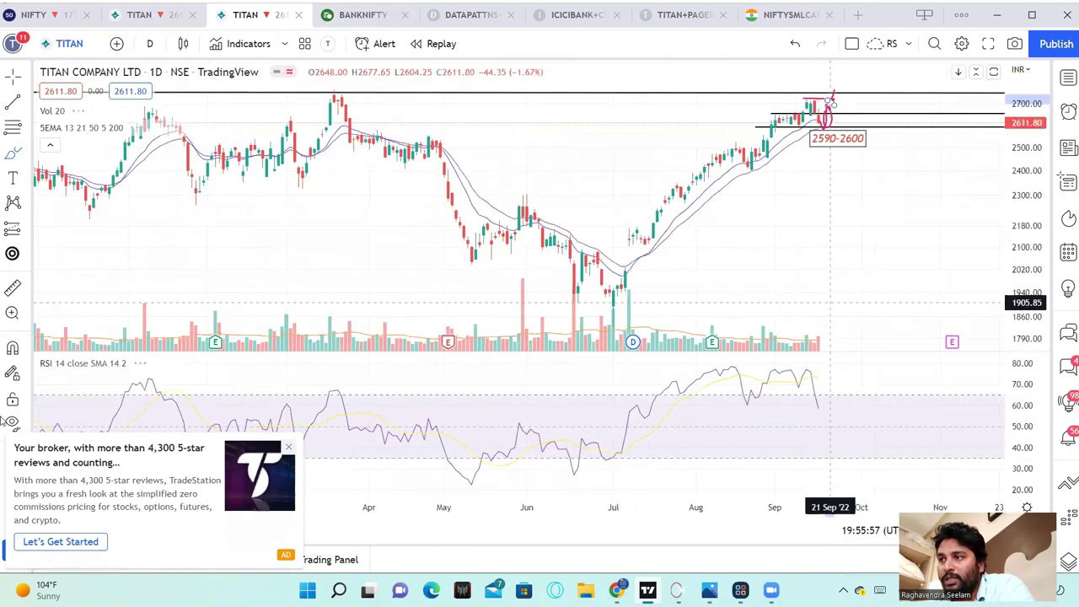
- Dismiss the broker advertisement and remove all 10 drawings from the chart
{"action": "left_click", "coordinate": [288, 450]}
{"action": "left_click", "coordinate": [27, 457]}
{"action": "left_click", "coordinate": [136, 455]}
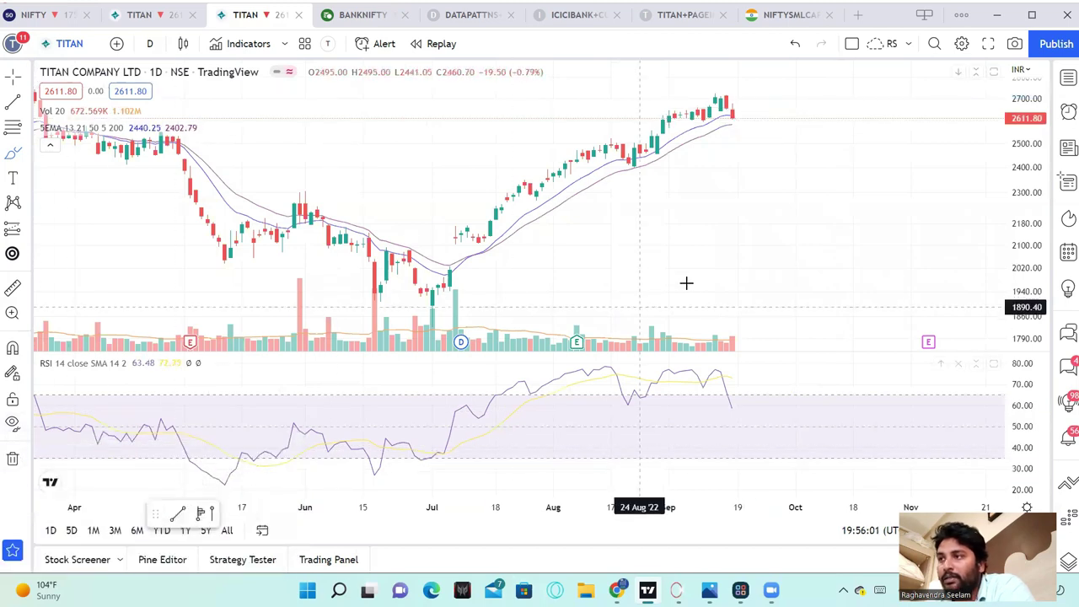
{"action": "scroll", "coordinate": [713, 289], "scroll_direction": "up", "scroll_amount": 3}
{"action": "scroll", "coordinate": [700, 294], "scroll_direction": "down", "scroll_amount": 2}
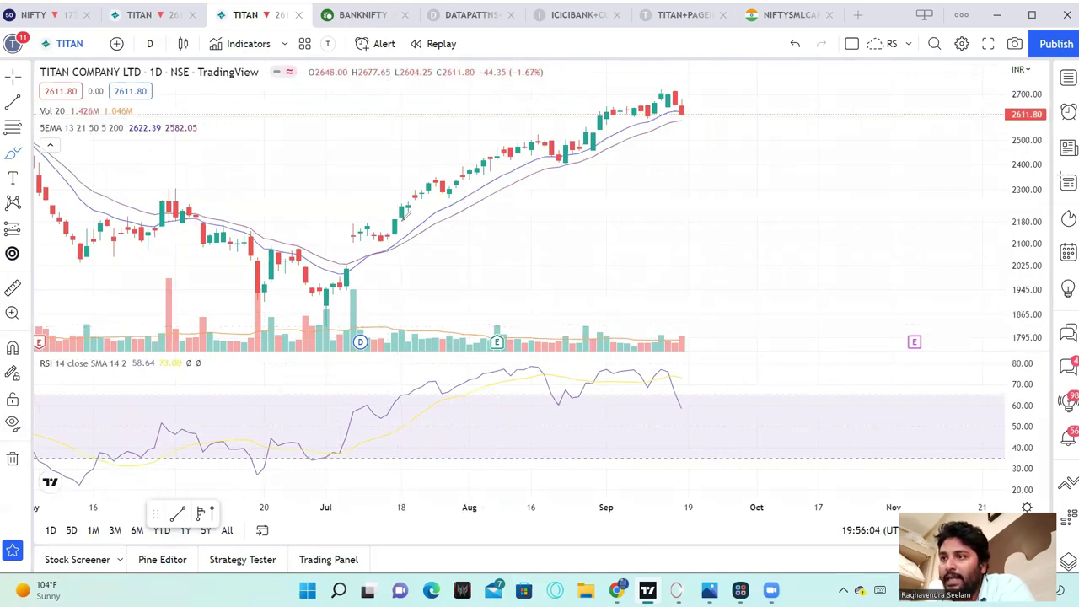
- Sketch the uptrend along the daily candles, undo the stroke, and zoom the chart
{"action": "mouse_move", "coordinate": [440, 185]}
{"action": "left_mouse_down"}
{"action": "mouse_move", "coordinate": [468, 197]}
{"action": "mouse_move", "coordinate": [552, 136]}
{"action": "mouse_move", "coordinate": [574, 164]}
{"action": "mouse_move", "coordinate": [592, 142]}
{"action": "mouse_move", "coordinate": [666, 122]}
{"action": "mouse_move", "coordinate": [672, 108]}
{"action": "mouse_move", "coordinate": [687, 116]}
{"action": "left_mouse_up"}
{"action": "key", "text": "ctrl+z"}
{"action": "scroll", "coordinate": [717, 322], "scroll_direction": "up", "scroll_amount": 5}
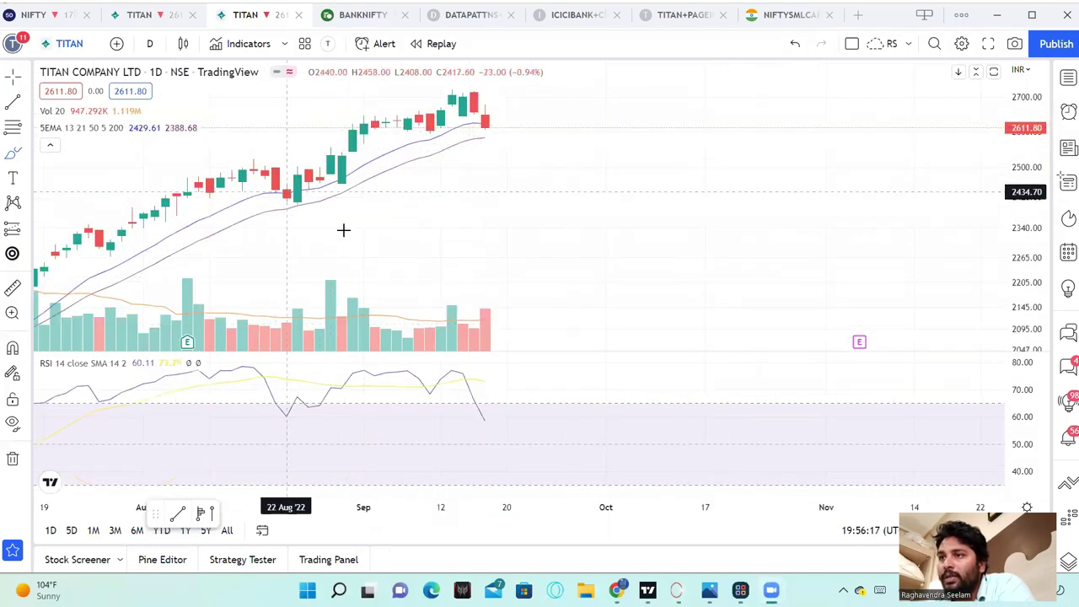
{"action": "scroll", "coordinate": [348, 220], "scroll_direction": "down", "scroll_amount": 2}
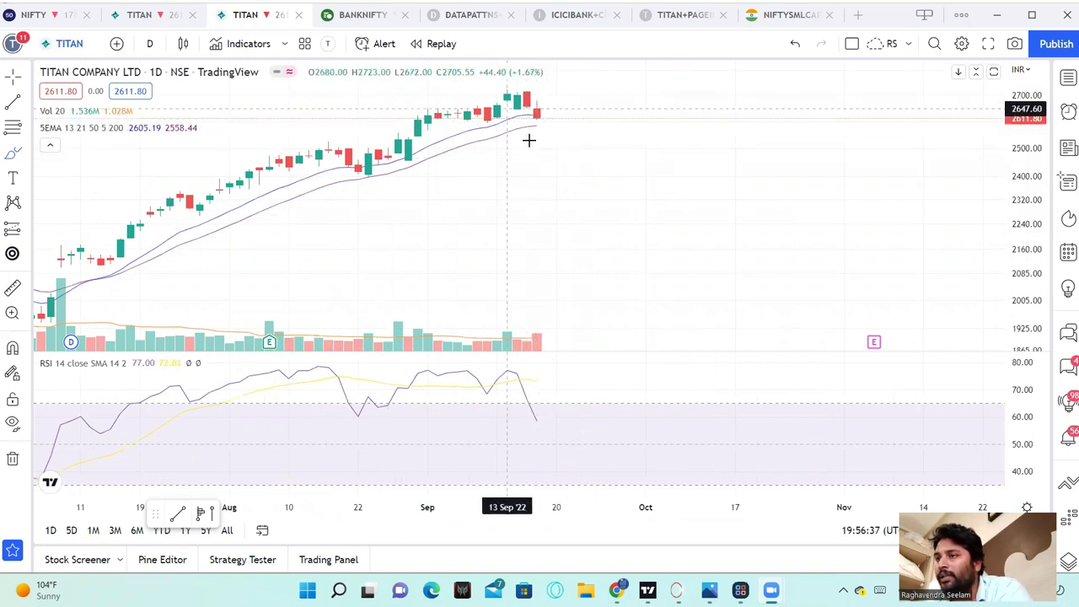
{"action": "scroll", "coordinate": [559, 153], "scroll_direction": "down", "scroll_amount": 2}
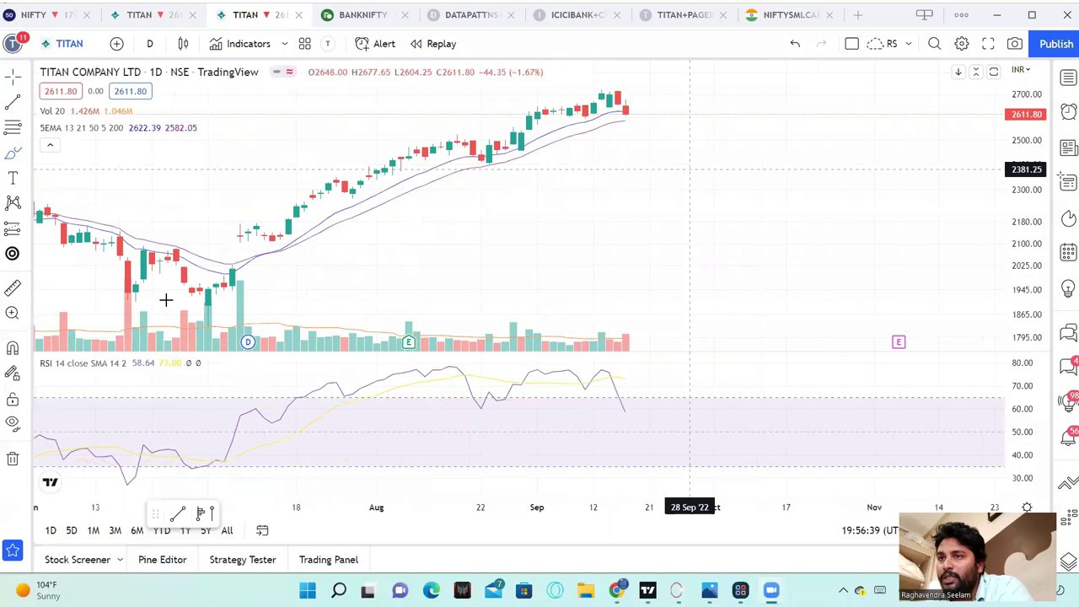